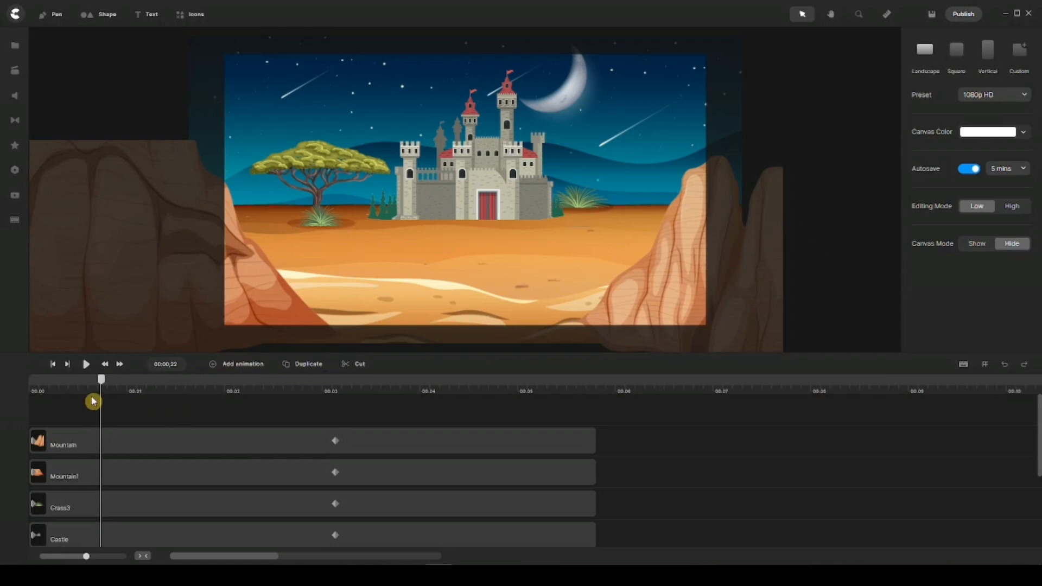
# Step: Preview the existing zoom scene, then delete all its layers and return the playhead to the start of the timeline
pyautogui.moveTo(91, 385); pyautogui.dragTo(389, 381)
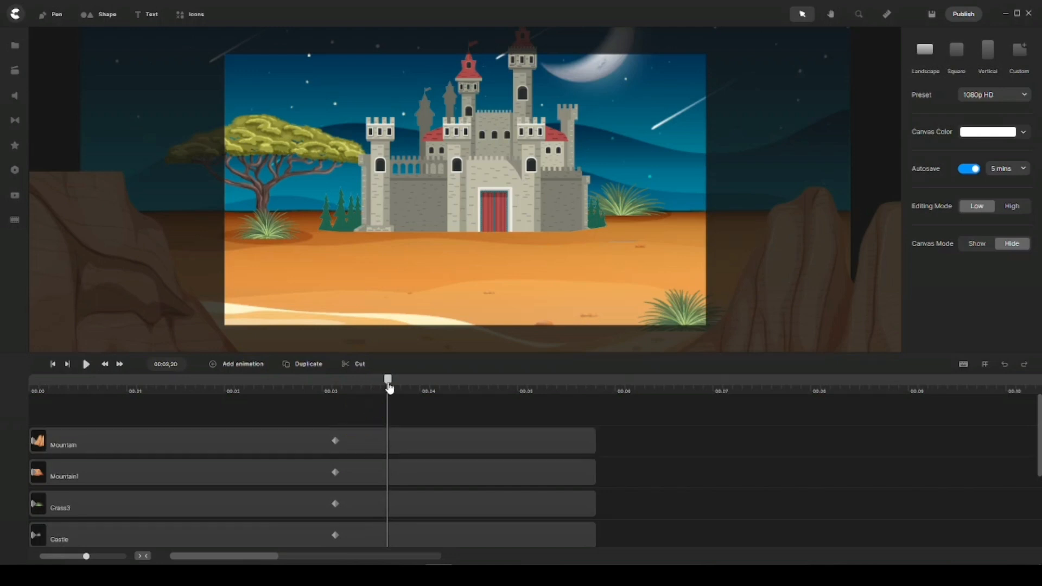
pyautogui.moveTo(389, 382)
pyautogui.mouseDown()
pyautogui.moveTo(315, 383)
pyautogui.moveTo(244, 407)
pyautogui.moveTo(244, 380)
pyautogui.moveTo(30, 389)
pyautogui.moveTo(369, 383)
pyautogui.mouseUp()
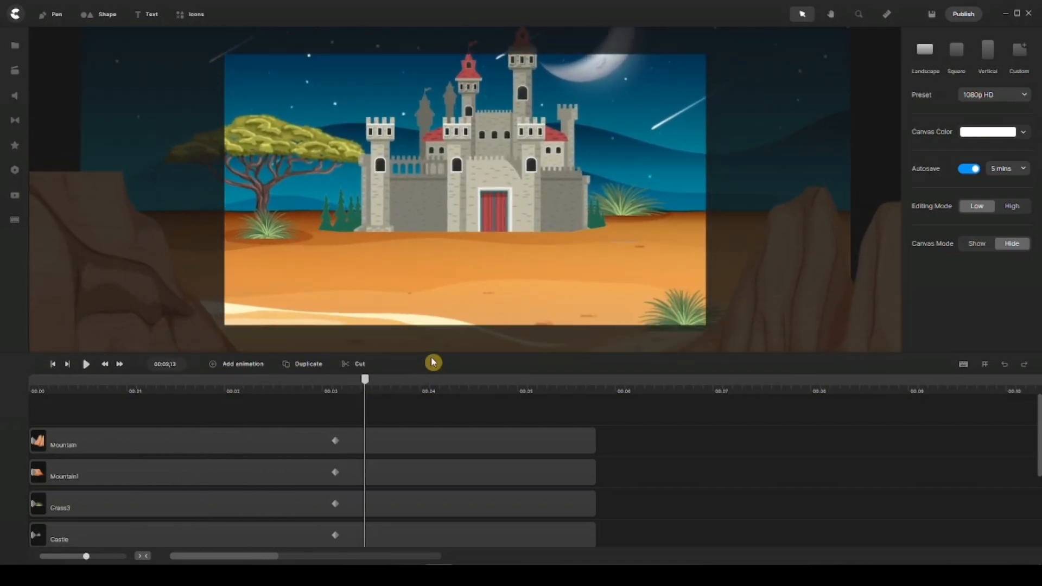
pyautogui.moveTo(430, 353); pyautogui.dragTo(417, 220)
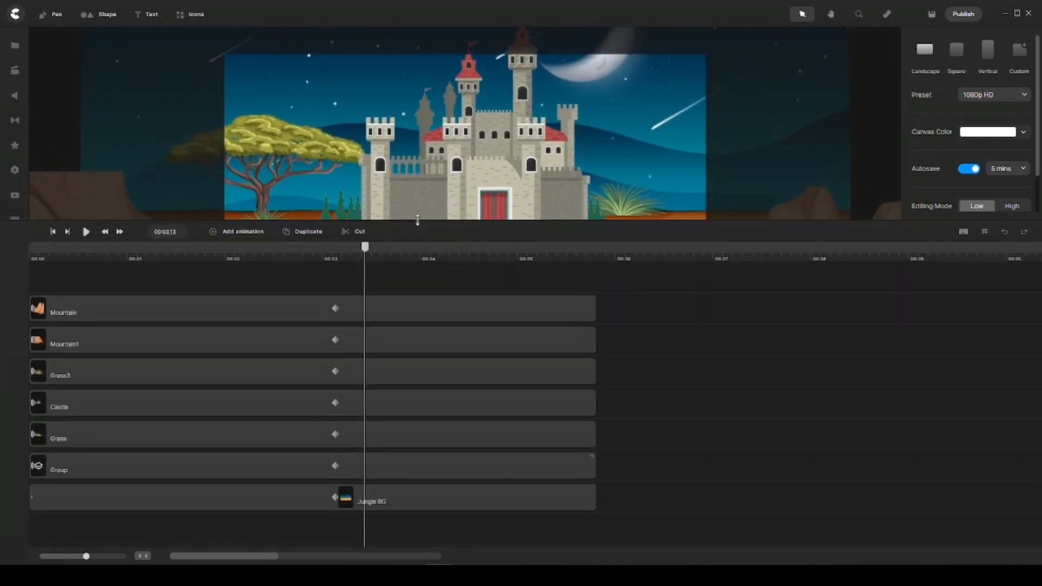
pyautogui.moveTo(409, 541); pyautogui.dragTo(454, 297)
pyautogui.press('Delete')
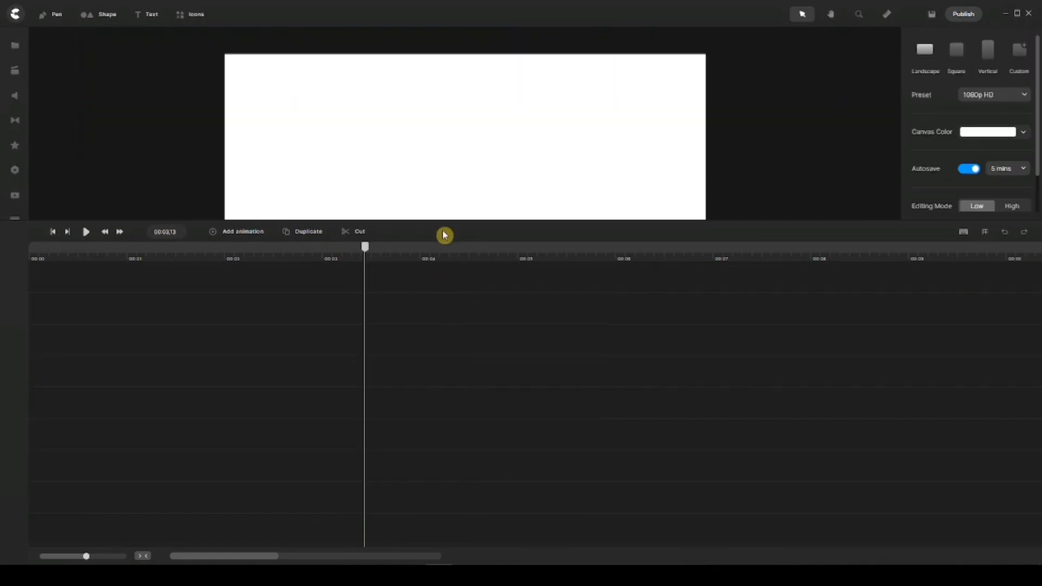
pyautogui.moveTo(446, 222); pyautogui.dragTo(424, 366)
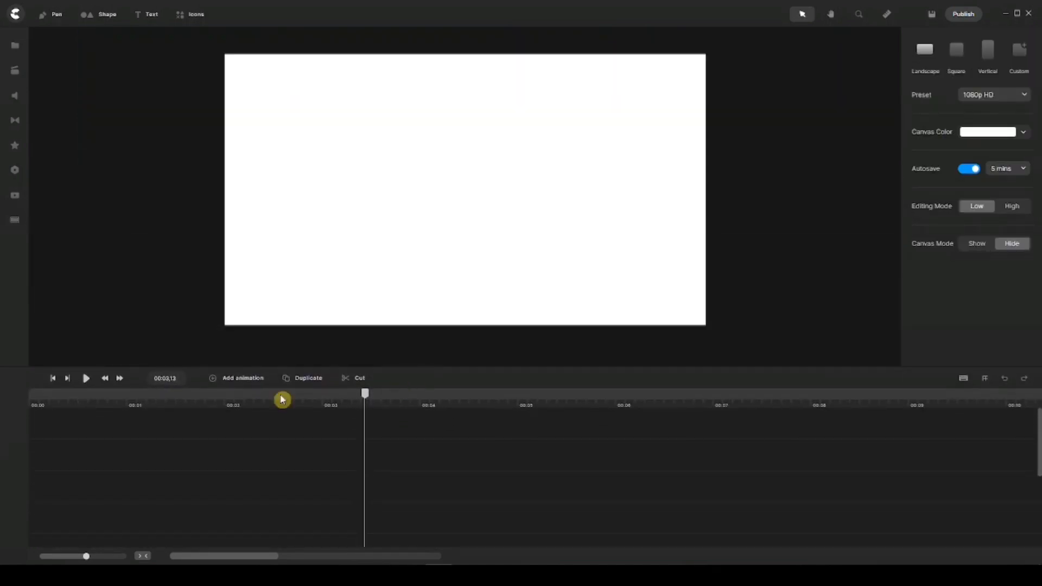
pyautogui.click(54, 378)
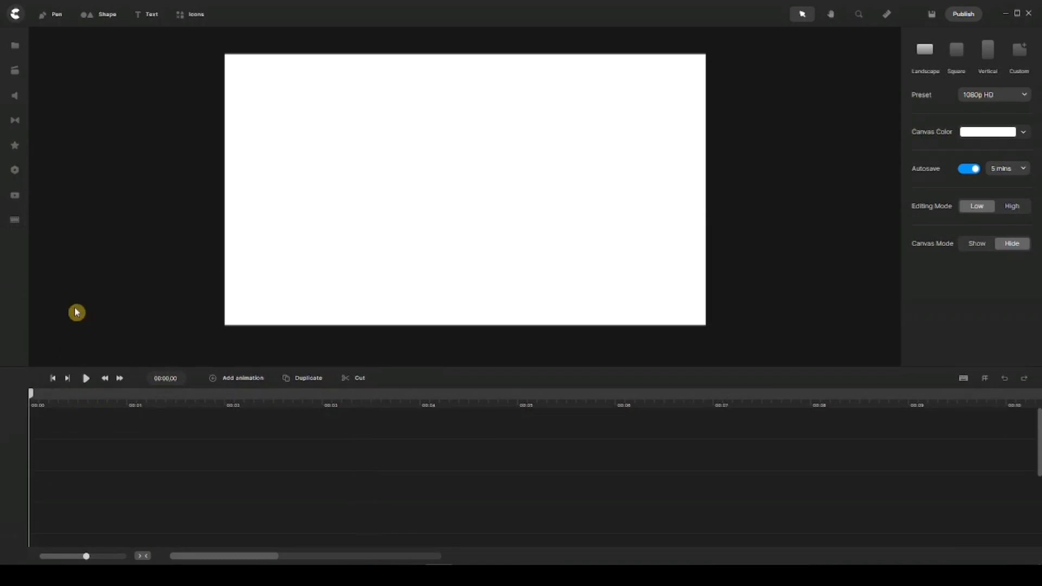
# Step: Add the Jungle BG image from the project media to the canvas and fit it to the full frame
pyautogui.click(15, 47)
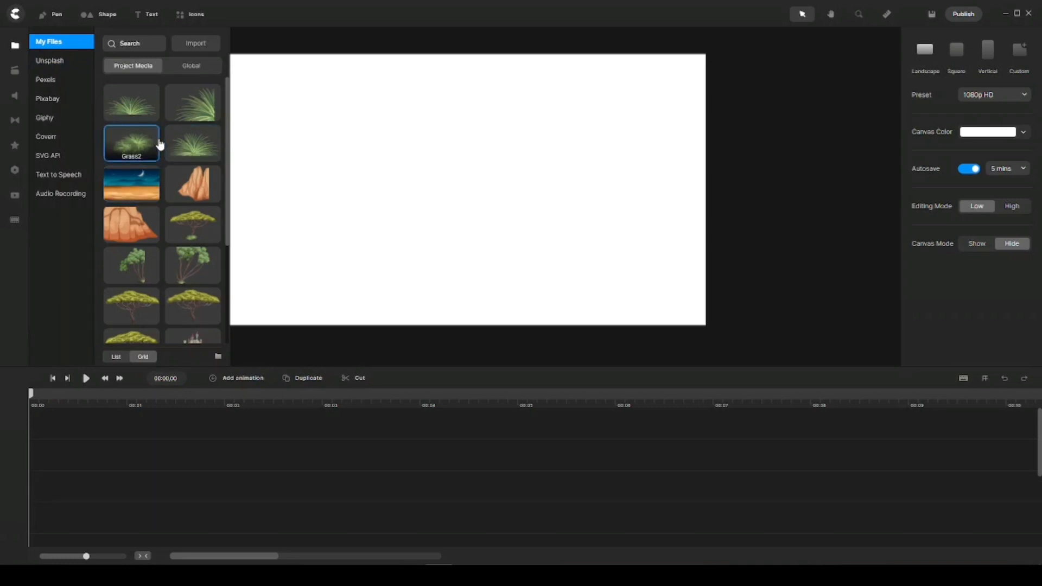
pyautogui.moveTo(158, 145); pyautogui.dragTo(168, 139)
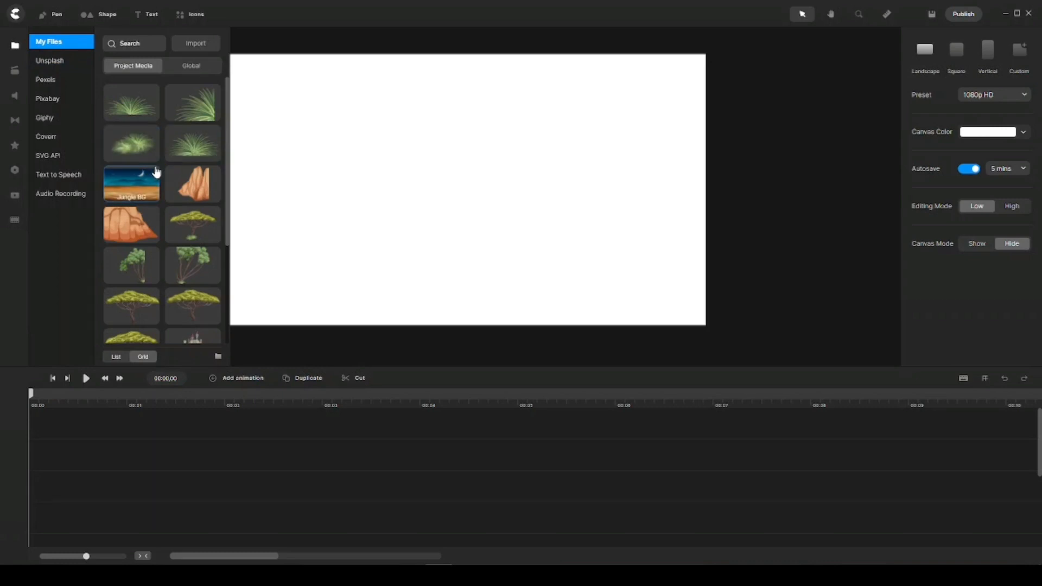
pyautogui.scroll(-2, 174, 185)
pyautogui.scroll(2, 181, 198)
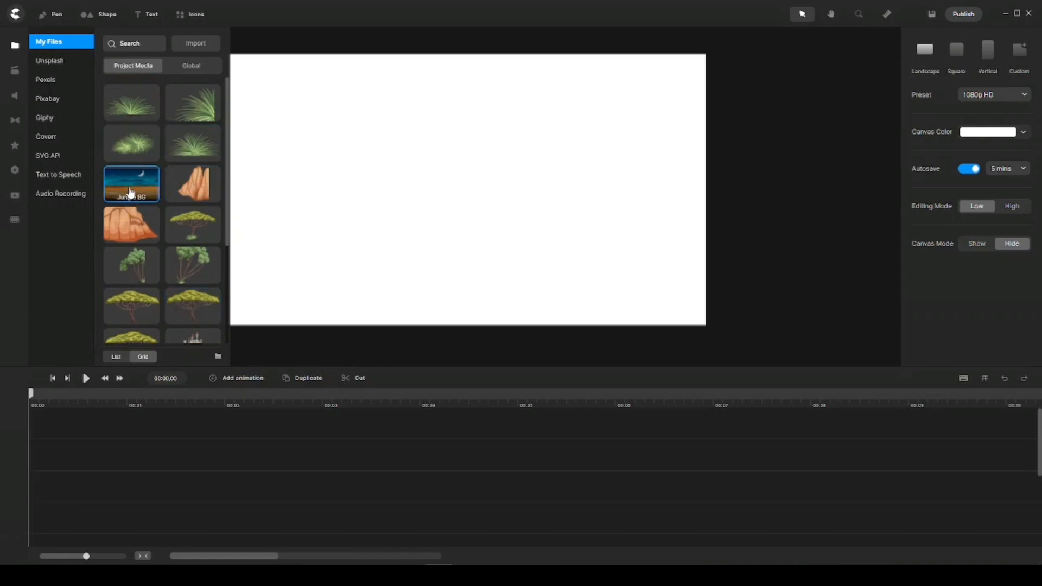
pyautogui.moveTo(130, 193); pyautogui.dragTo(349, 135)
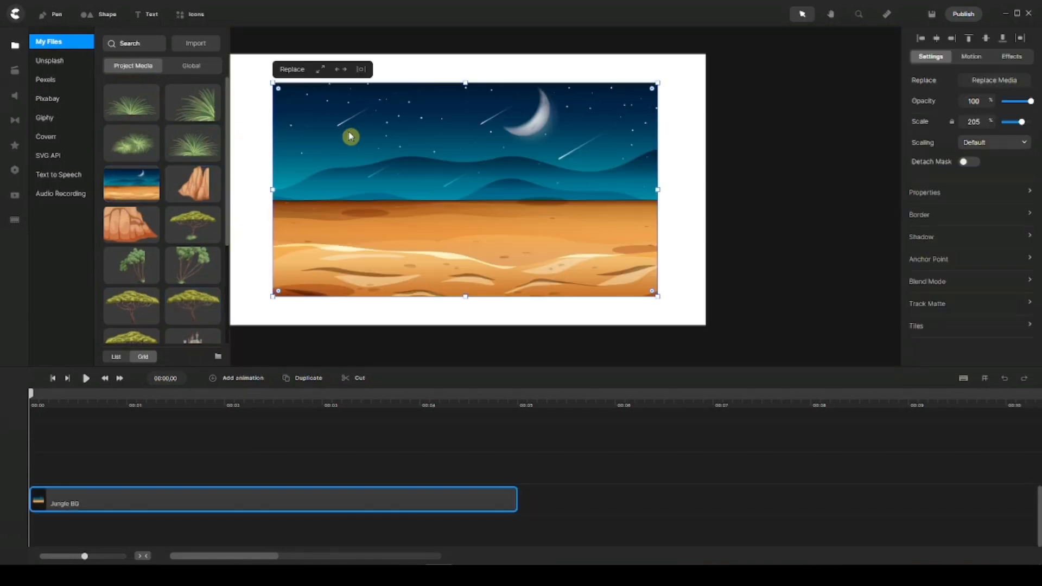
pyautogui.click(320, 70)
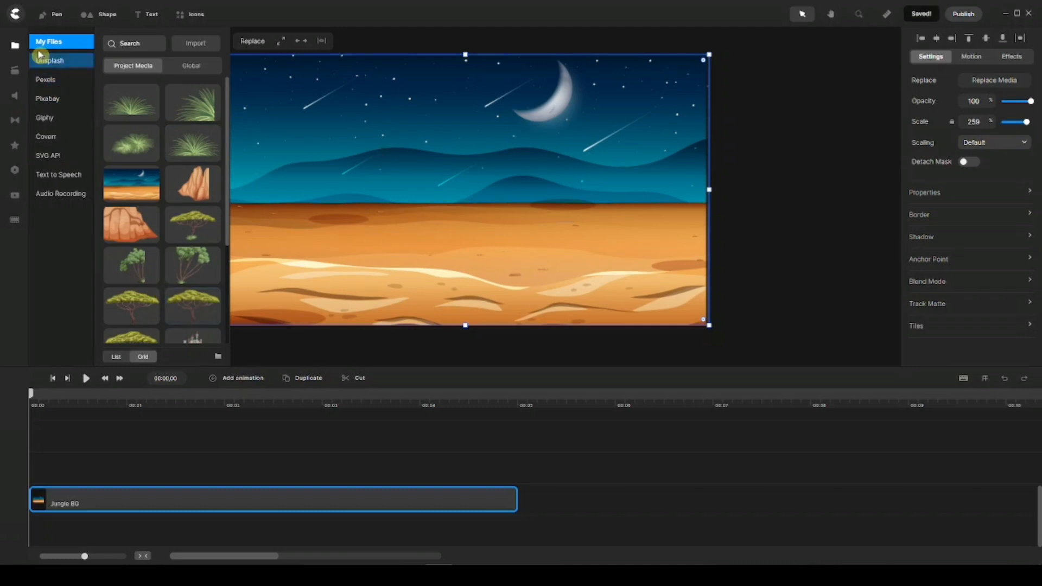
pyautogui.click(15, 45)
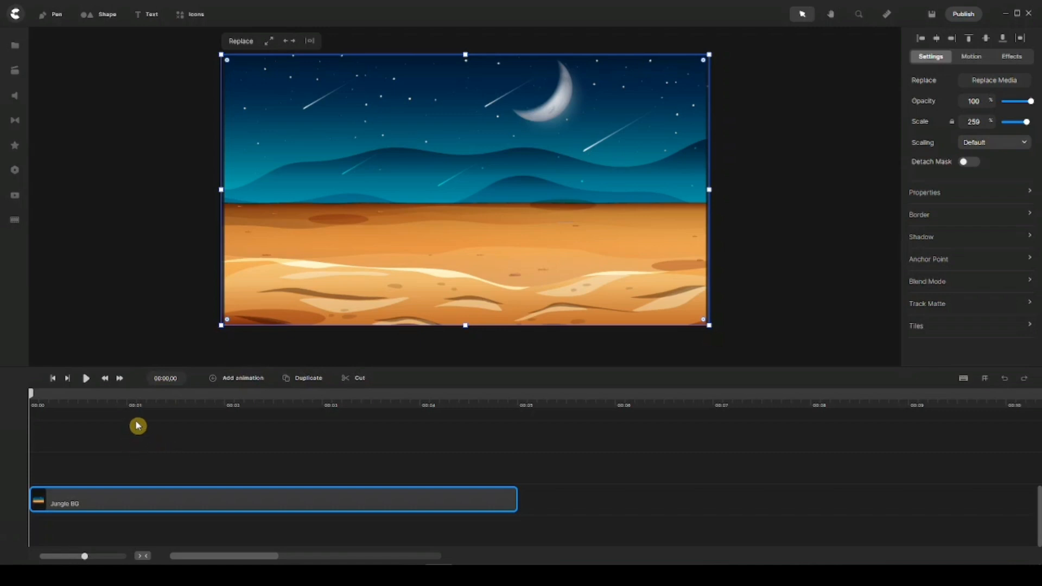
# Step: Add a Scale animation with Linear easing at the start of the Jungle BG layer
pyautogui.click(145, 442)
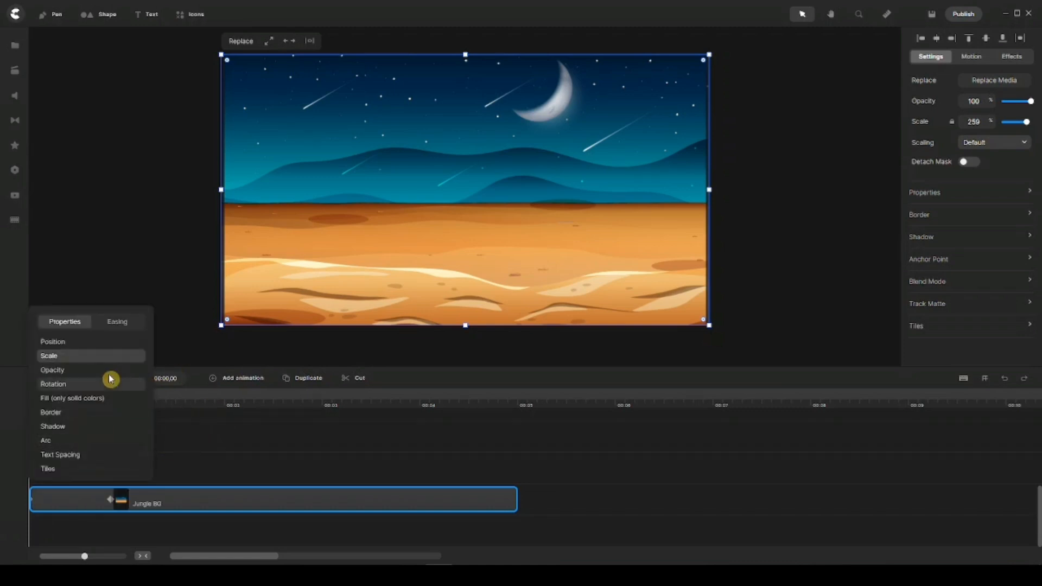
pyautogui.click(119, 322)
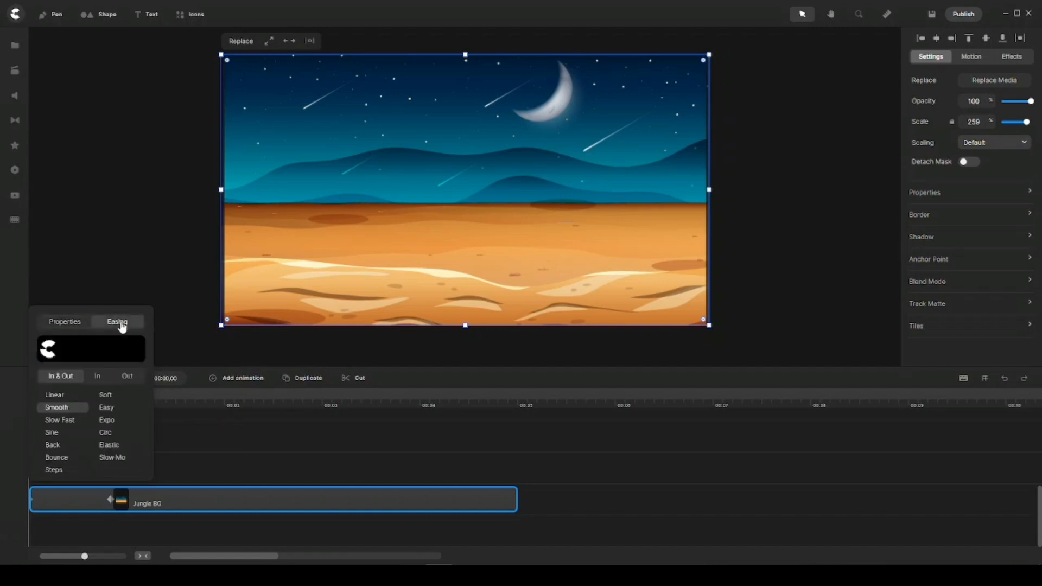
pyautogui.click(56, 397)
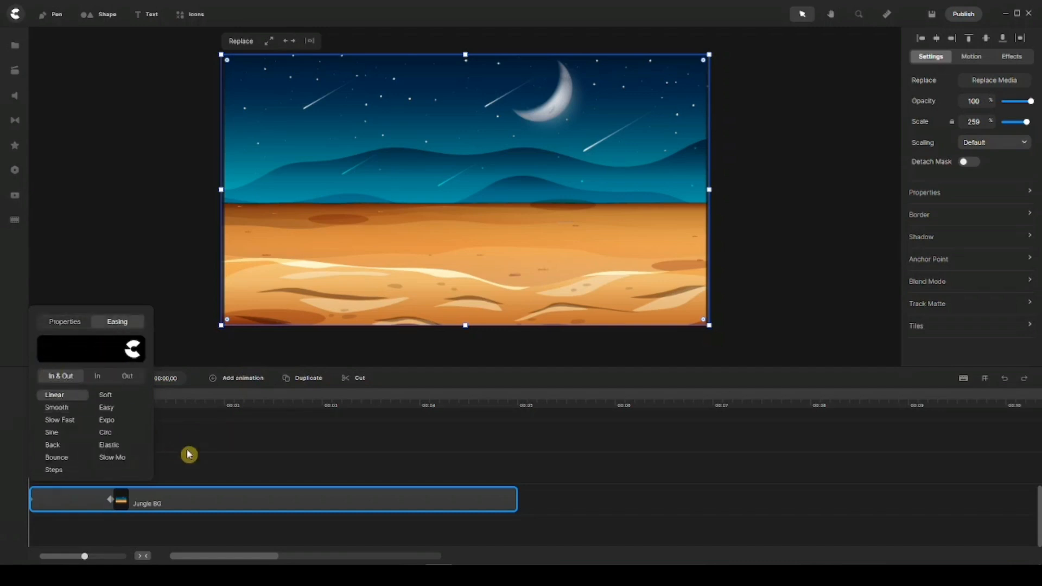
pyautogui.click(224, 446)
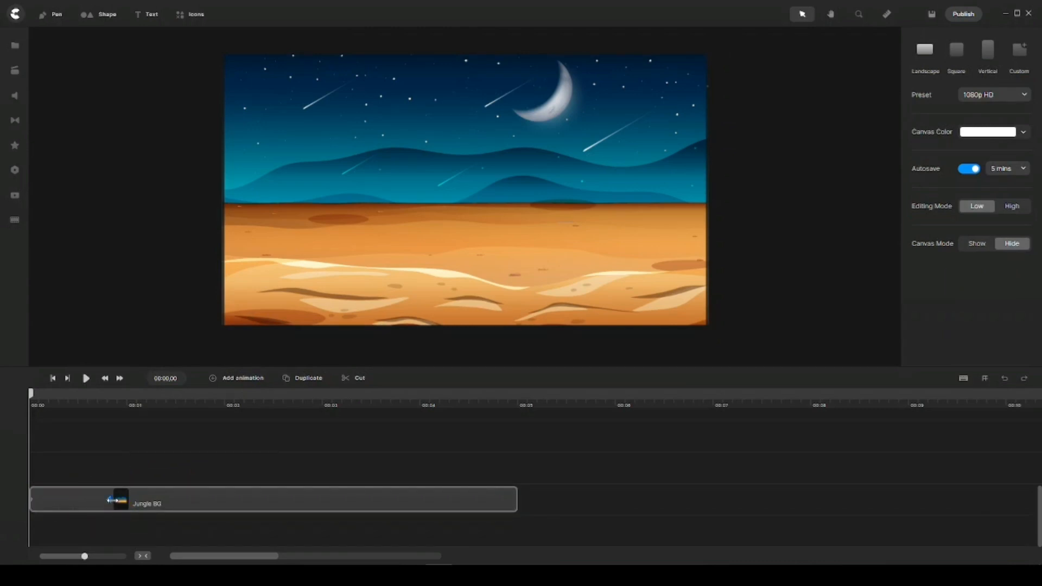
# Step: Move the background animation's end keyframe to 00:03,02 and enlarge the image there beyond the canvas edges
pyautogui.moveTo(112, 500); pyautogui.dragTo(143, 496)
pyautogui.moveTo(268, 494)
pyautogui.mouseDown()
pyautogui.moveTo(324, 499)
pyautogui.moveTo(256, 491)
pyautogui.moveTo(239, 508)
pyautogui.mouseUp()
pyautogui.moveTo(302, 500)
pyautogui.mouseDown()
pyautogui.moveTo(294, 495)
pyautogui.moveTo(320, 498)
pyautogui.mouseUp()
pyautogui.click(329, 500)
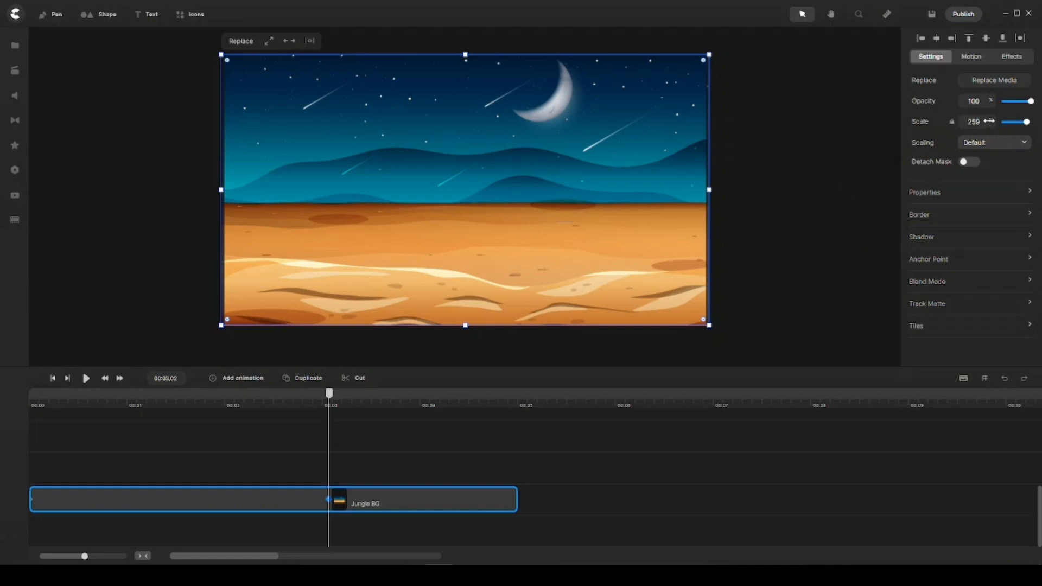
pyautogui.moveTo(989, 121)
pyautogui.mouseDown()
pyautogui.moveTo(1038, 121)
pyautogui.moveTo(1006, 128)
pyautogui.mouseUp()
pyautogui.click(280, 440)
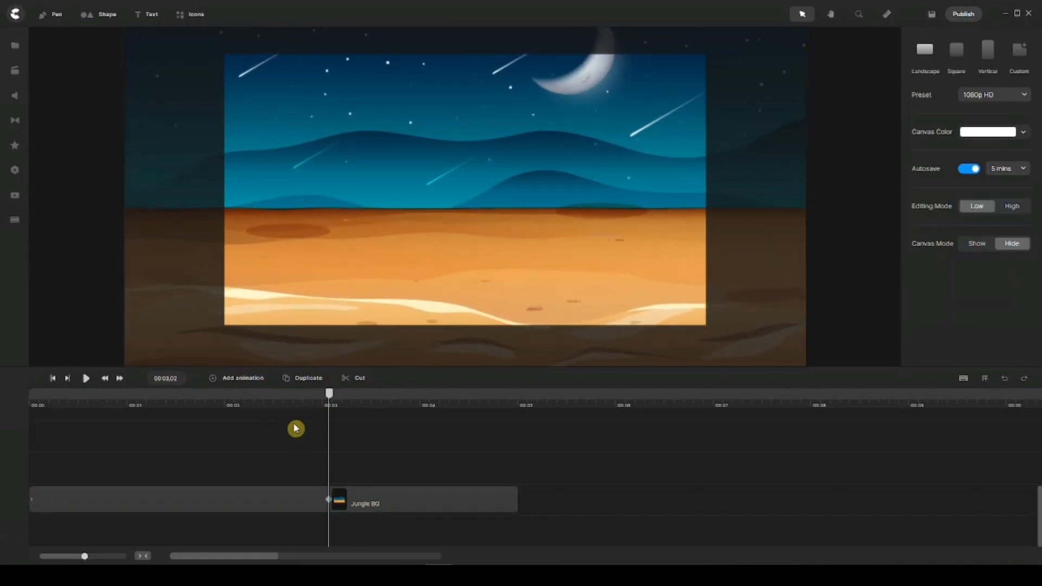
pyautogui.moveTo(328, 396); pyautogui.dragTo(203, 401)
pyautogui.moveTo(31, 400); pyautogui.dragTo(10, 395)
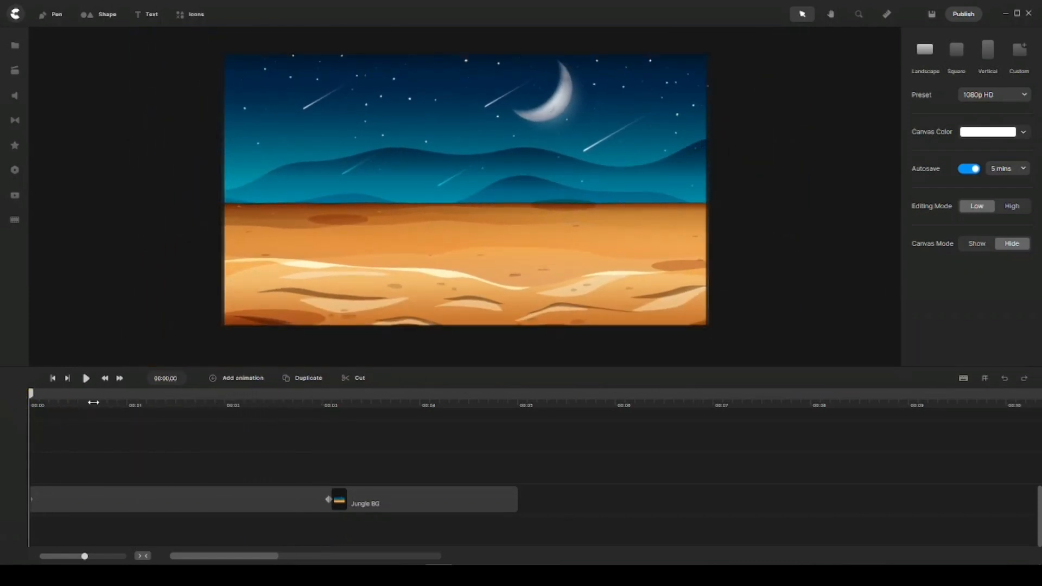
# Step: Set the playhead to 00:00,01 and add the Castle image from the project media to the canvas
pyautogui.moveTo(94, 402); pyautogui.dragTo(320, 404)
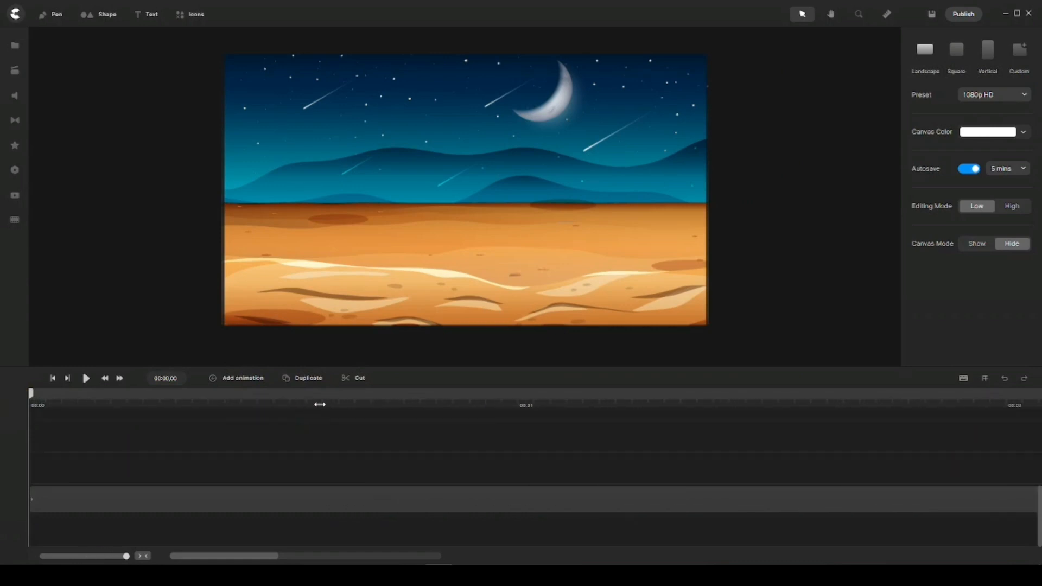
pyautogui.click(120, 379)
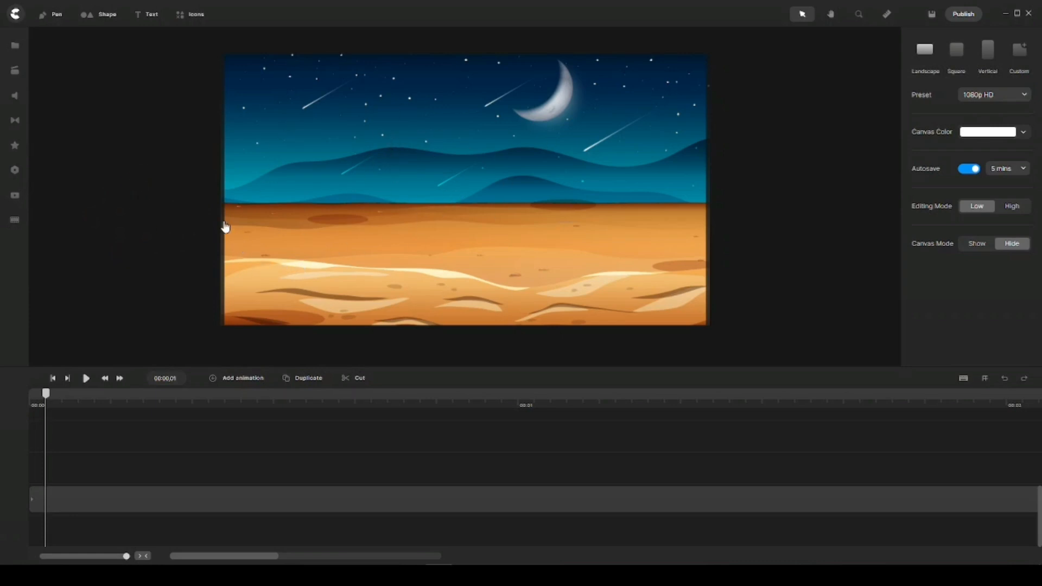
pyautogui.click(16, 46)
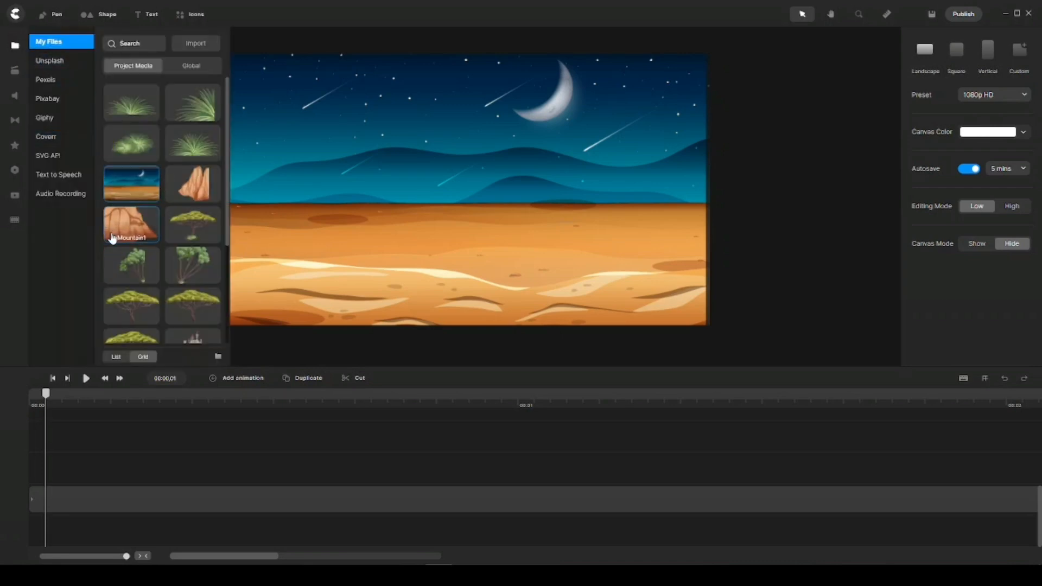
pyautogui.scroll(-2, 130, 217)
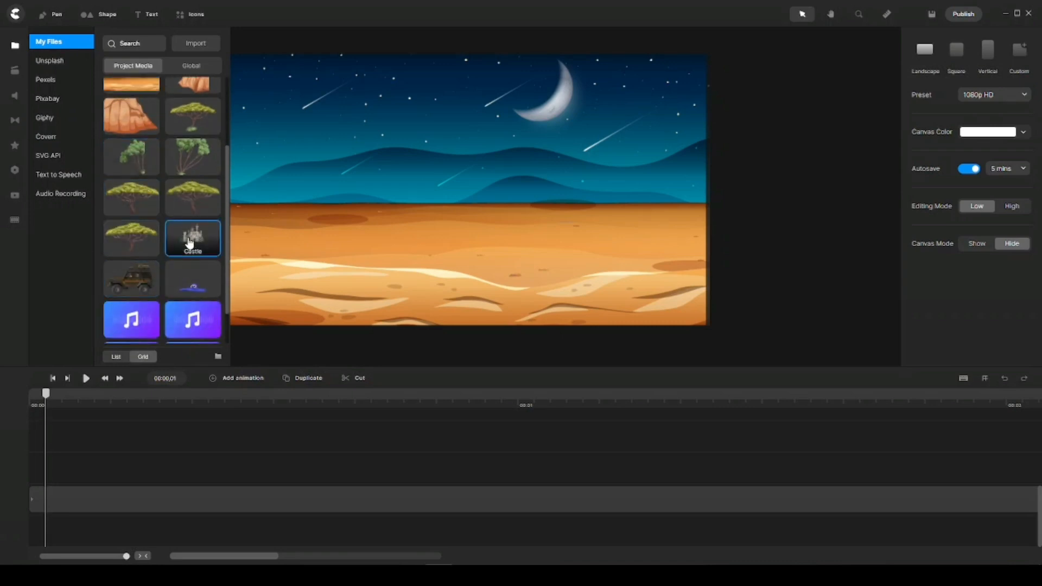
pyautogui.moveTo(190, 242); pyautogui.dragTo(415, 177)
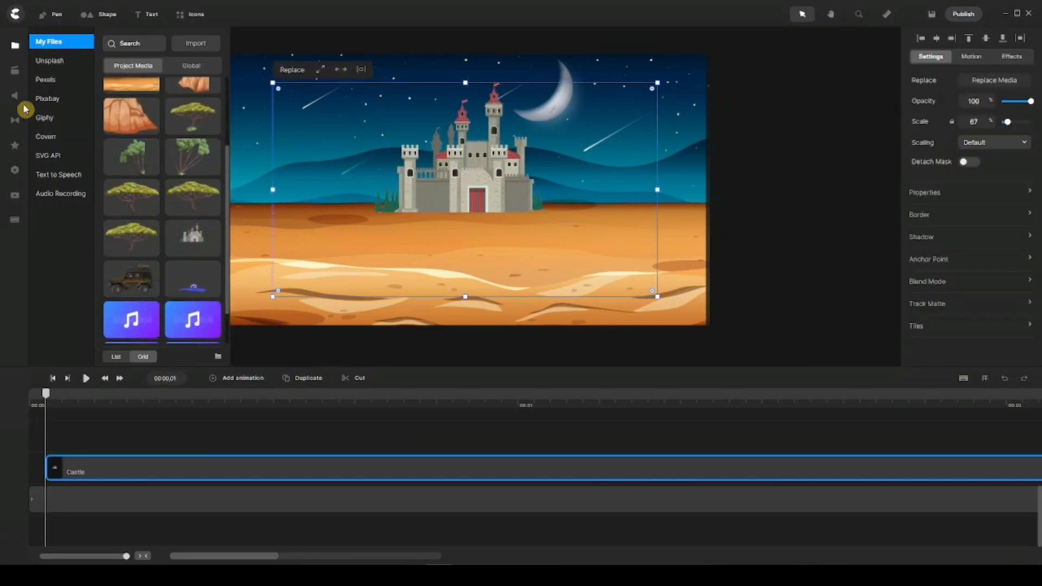
pyautogui.click(15, 45)
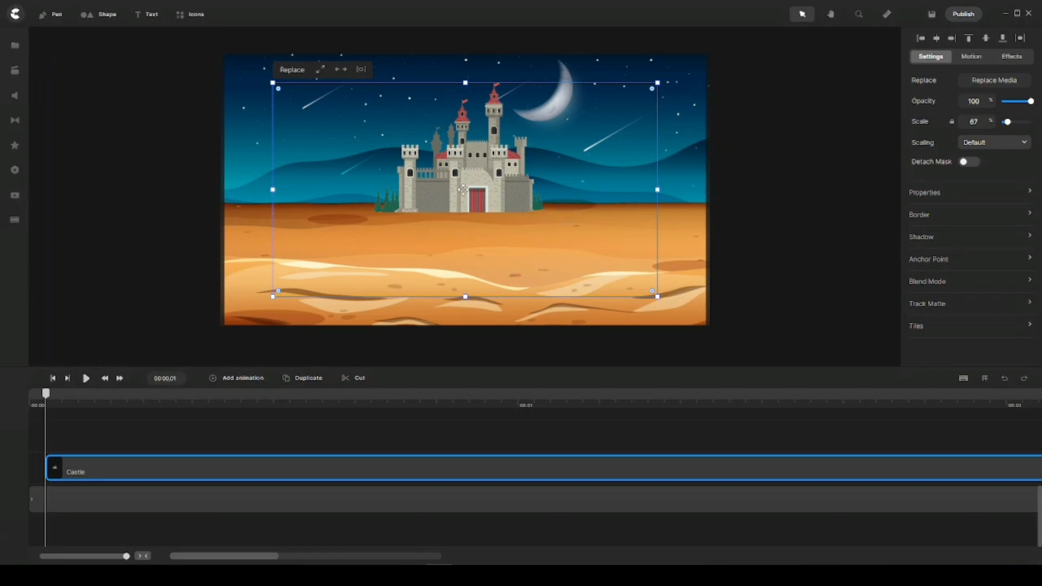
# Step: Nudge the castle slightly left along the horizon and shift its layer to begin at 00:00
pyautogui.moveTo(466, 192); pyautogui.dragTo(454, 193)
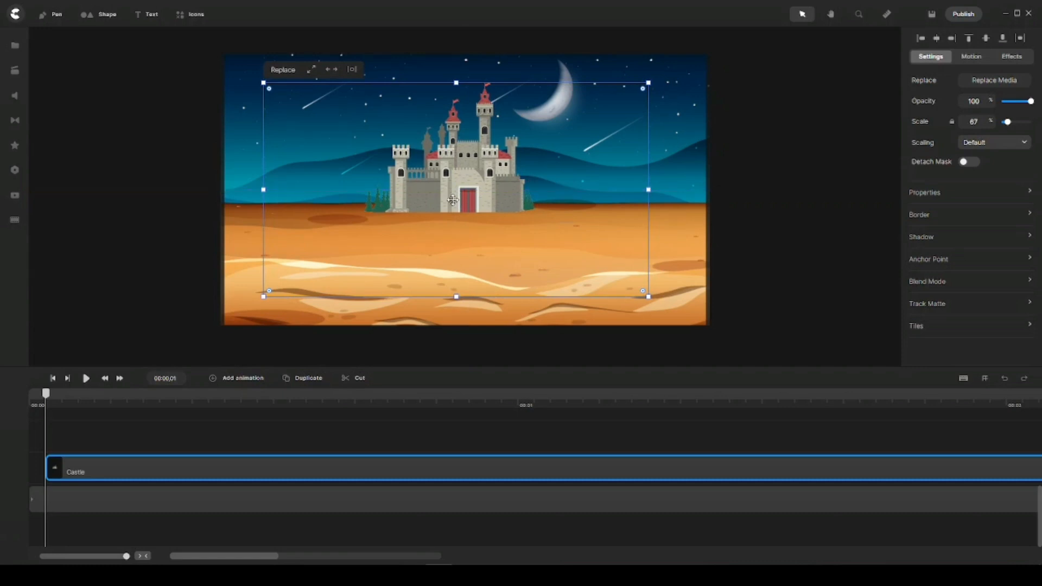
pyautogui.moveTo(198, 470); pyautogui.dragTo(161, 471)
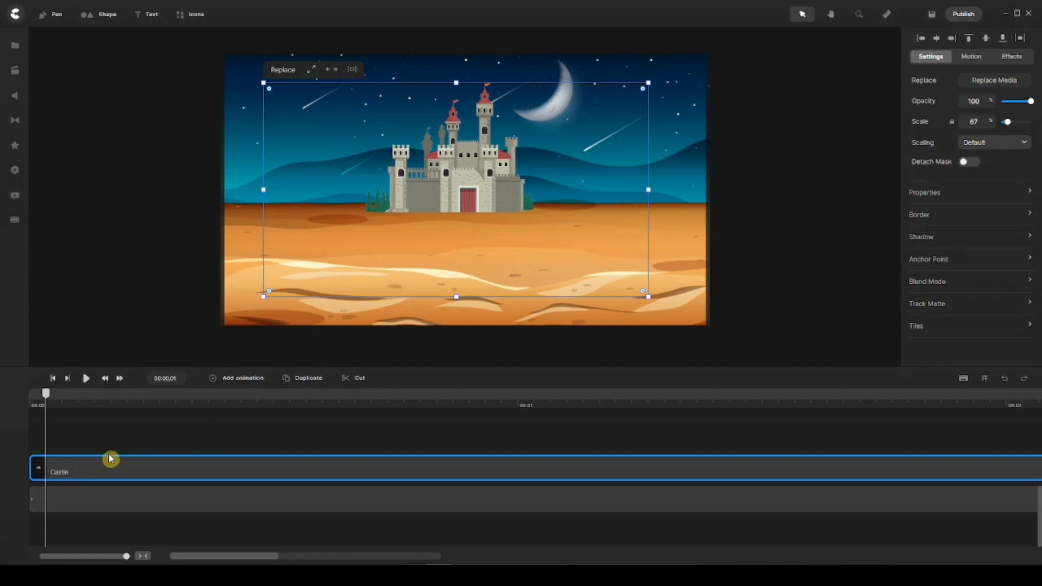
# Step: Add a Scale animation with Linear easing to the Castle layer, starting at 00:00,01
pyautogui.doubleClick(129, 462)
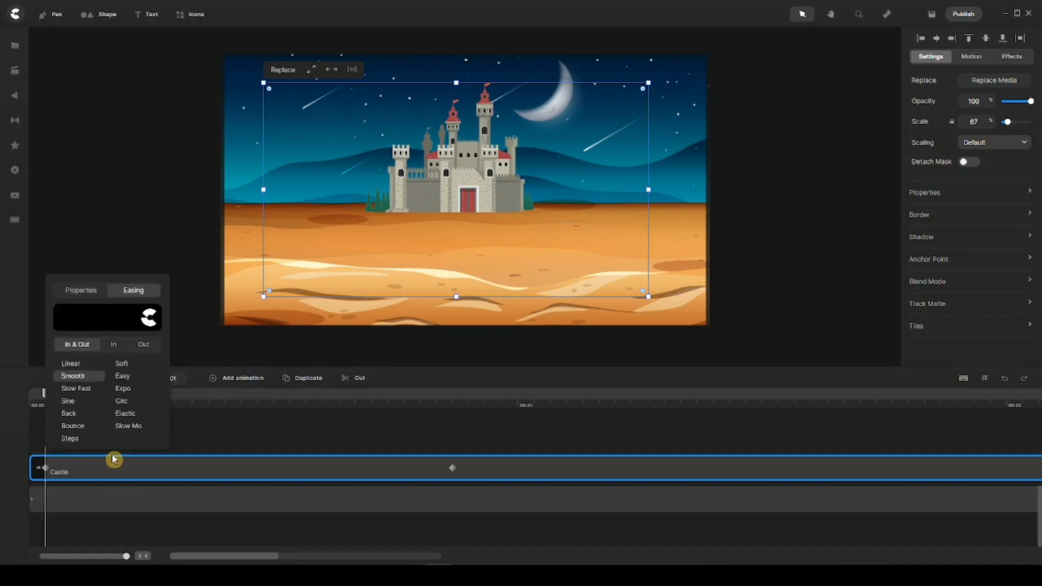
pyautogui.click(81, 292)
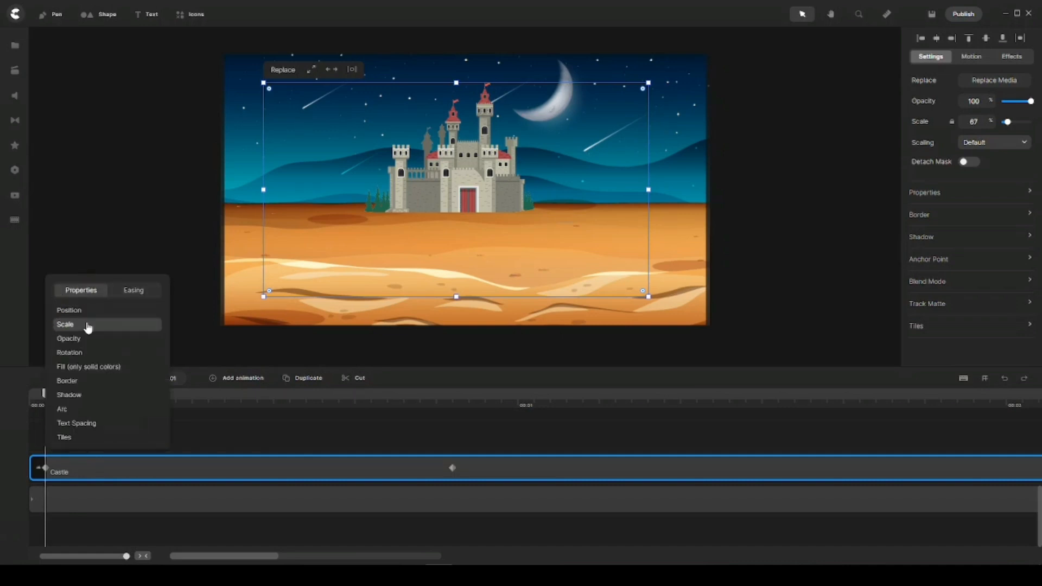
pyautogui.click(77, 326)
pyautogui.click(133, 291)
pyautogui.click(72, 364)
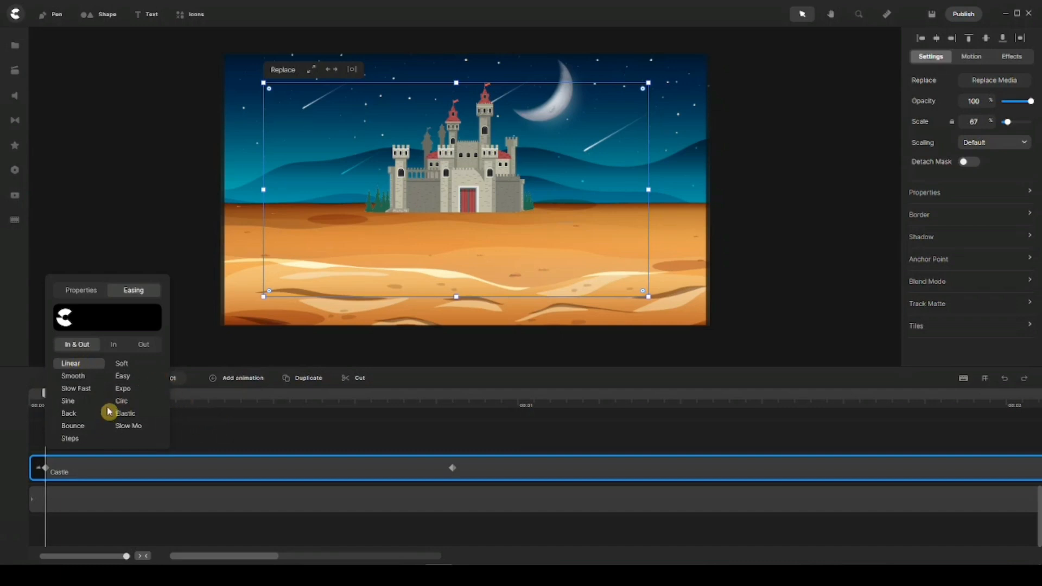
pyautogui.click(193, 437)
pyautogui.click(163, 473)
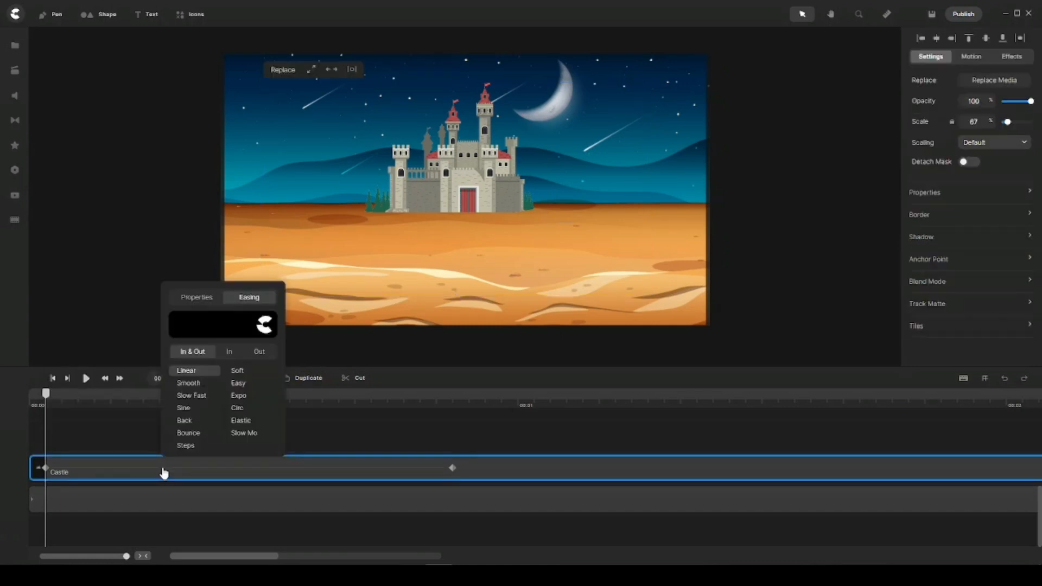
pyautogui.click(510, 432)
pyautogui.click(542, 472)
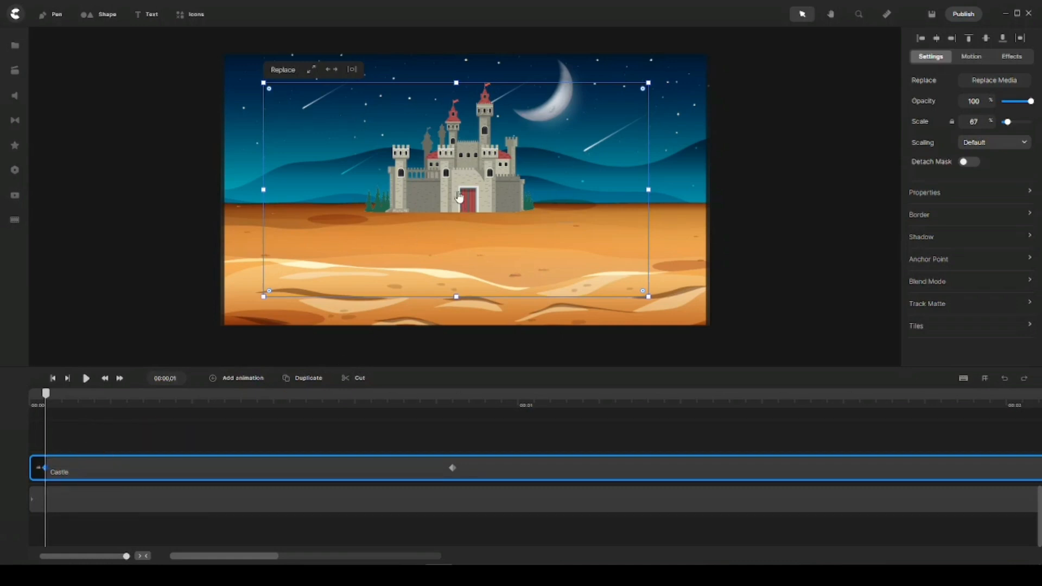
# Step: Set the castle's scale to 124% at the end keyframe of its animation
pyautogui.click(450, 465)
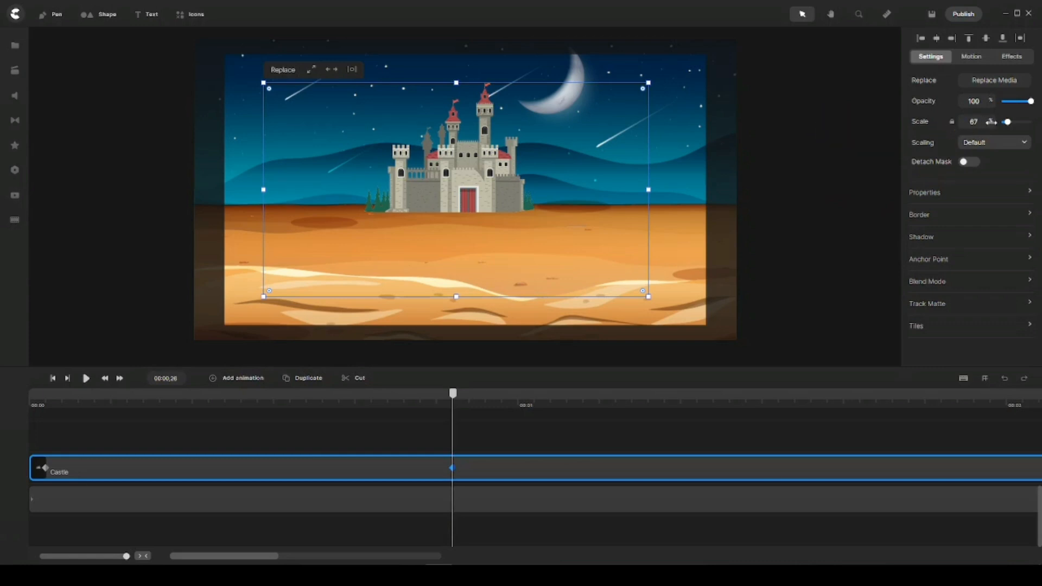
pyautogui.moveTo(989, 121); pyautogui.dragTo(1031, 101)
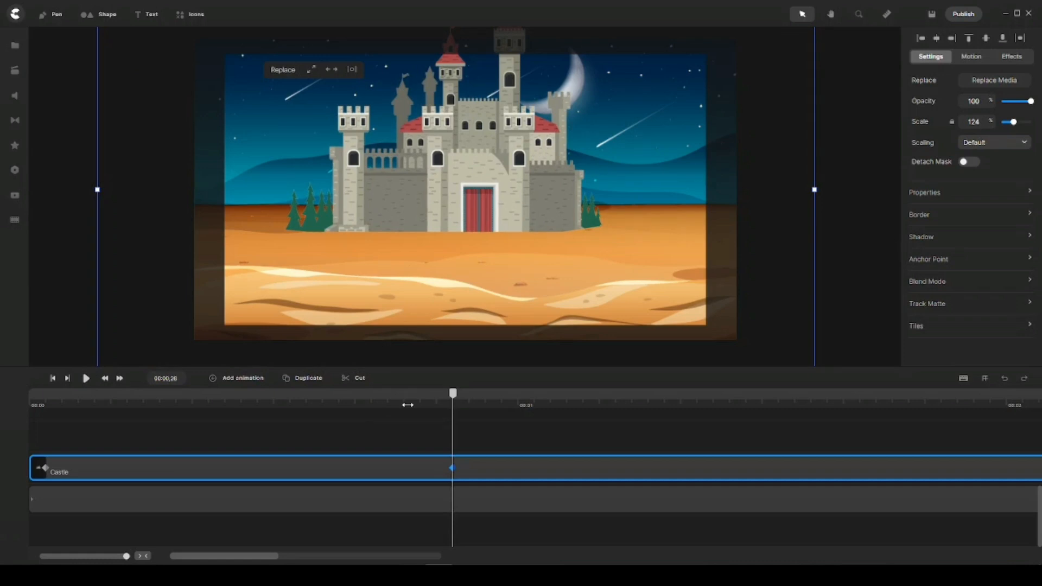
pyautogui.moveTo(407, 405); pyautogui.dragTo(265, 406)
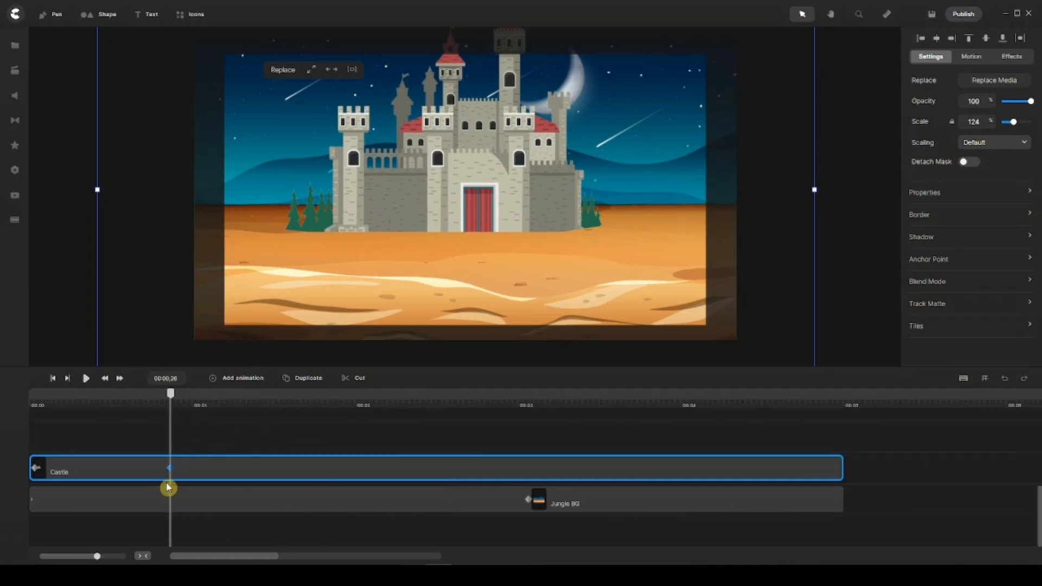
# Step: Move the Castle animation's end keyframe to 00:03,02, in line with the Jungle BG end keyframe
pyautogui.moveTo(173, 470); pyautogui.dragTo(531, 468)
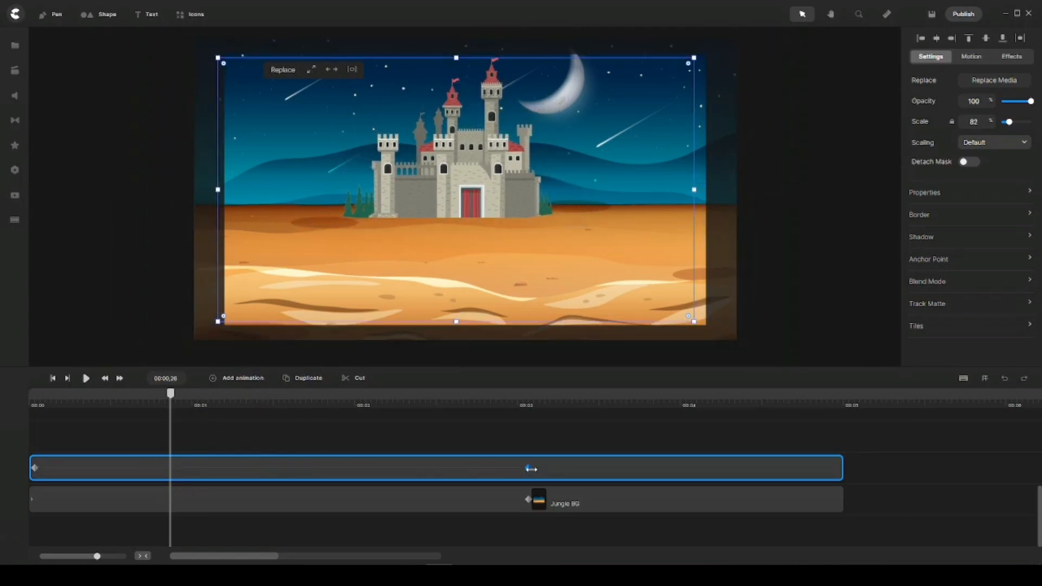
pyautogui.click(530, 468)
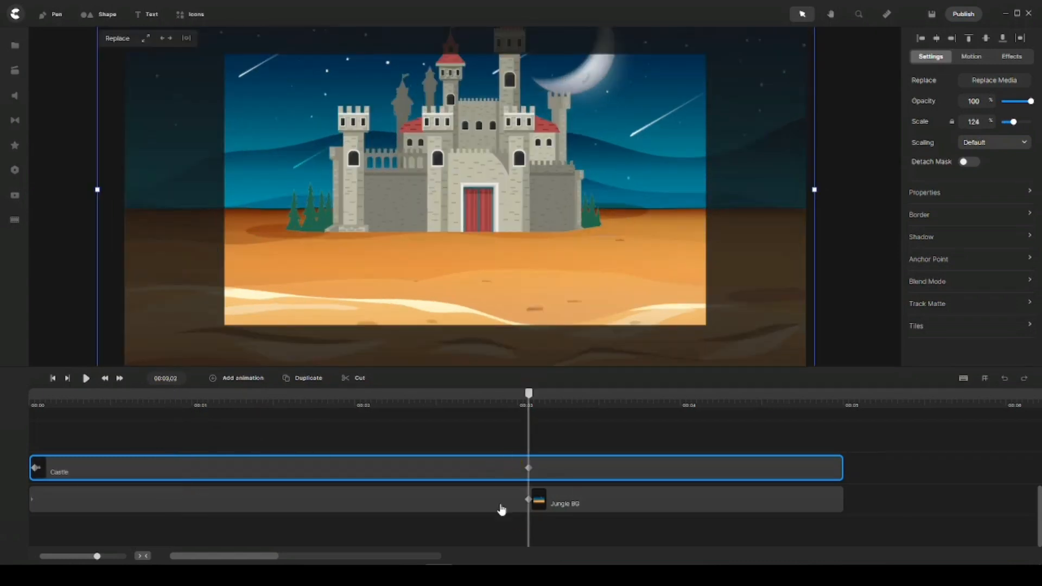
pyautogui.click(563, 421)
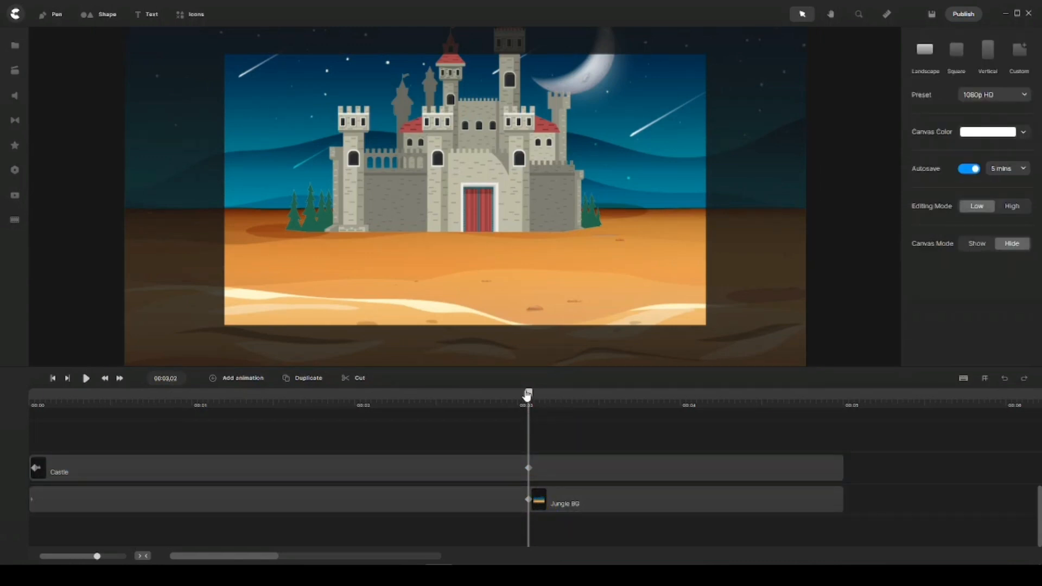
# Step: Play the scene from 00:00,00 to review the combined zoom of the castle and background
pyautogui.moveTo(529, 402); pyautogui.dragTo(11, 377)
pyautogui.click(86, 379)
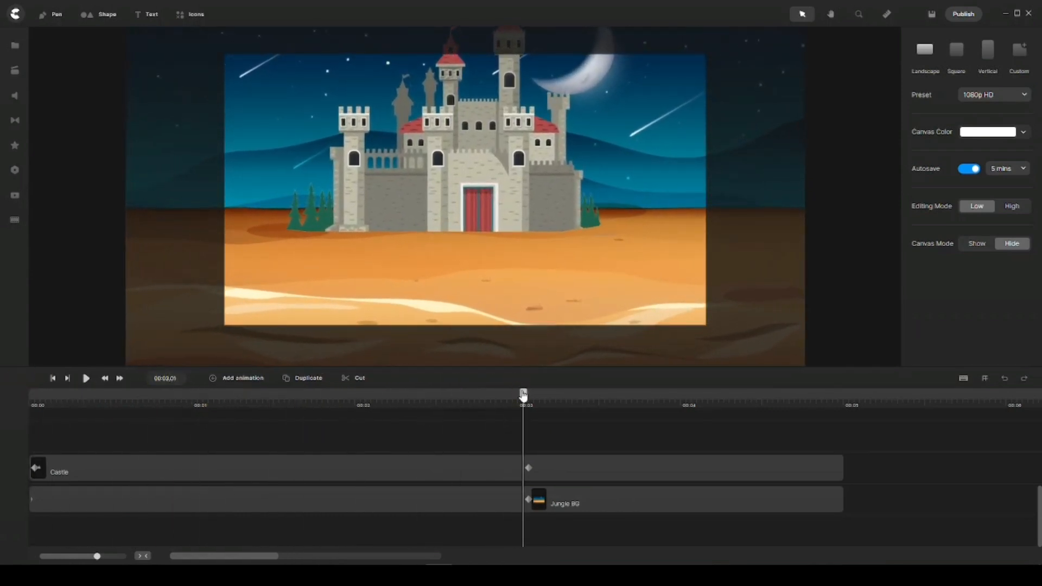
pyautogui.click(435, 421)
pyautogui.moveTo(435, 421); pyautogui.dragTo(35, 402)
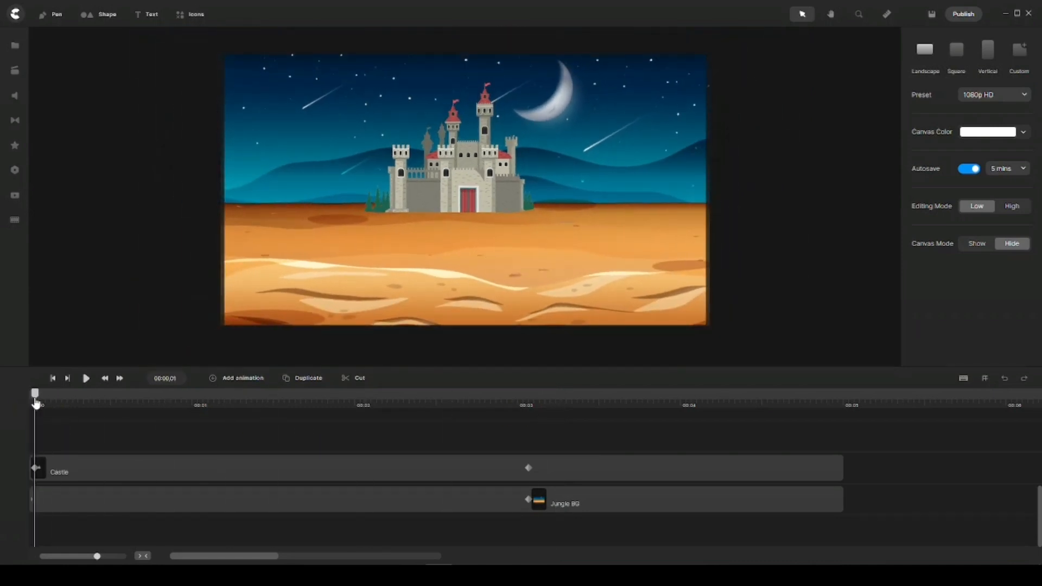
pyautogui.click(53, 379)
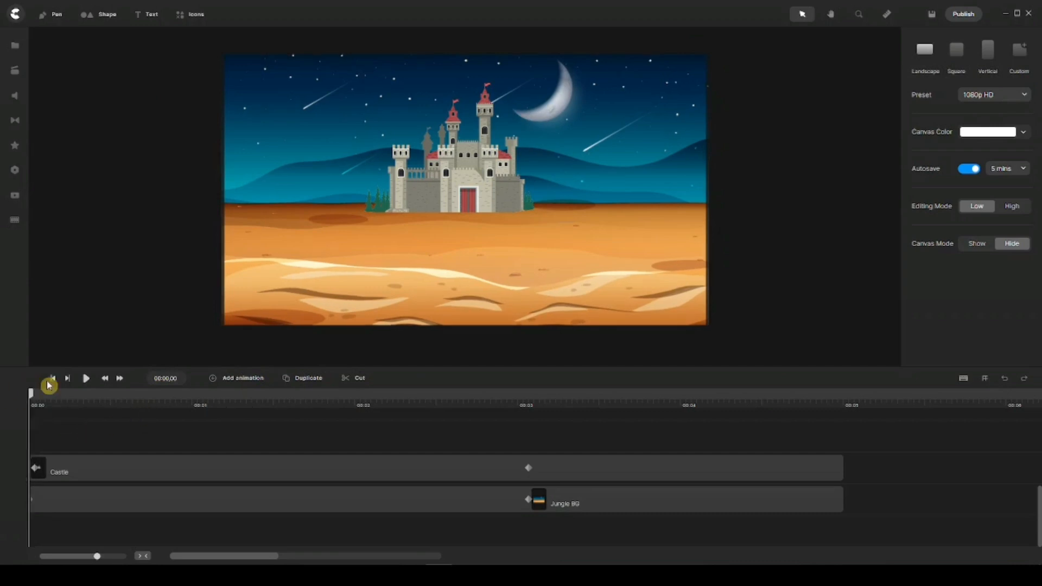
pyautogui.click(86, 379)
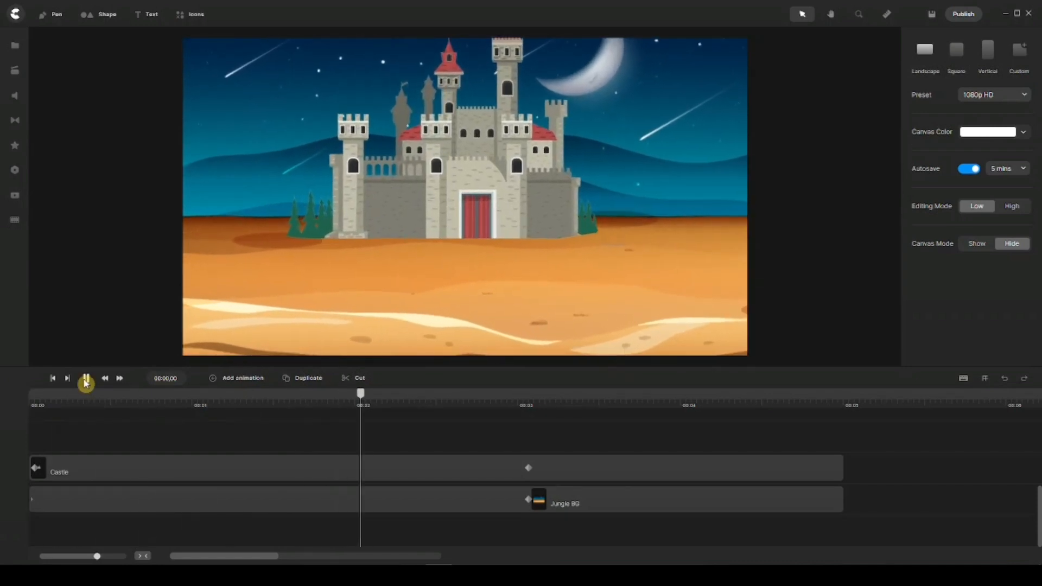
pyautogui.click(456, 475)
pyautogui.click(541, 472)
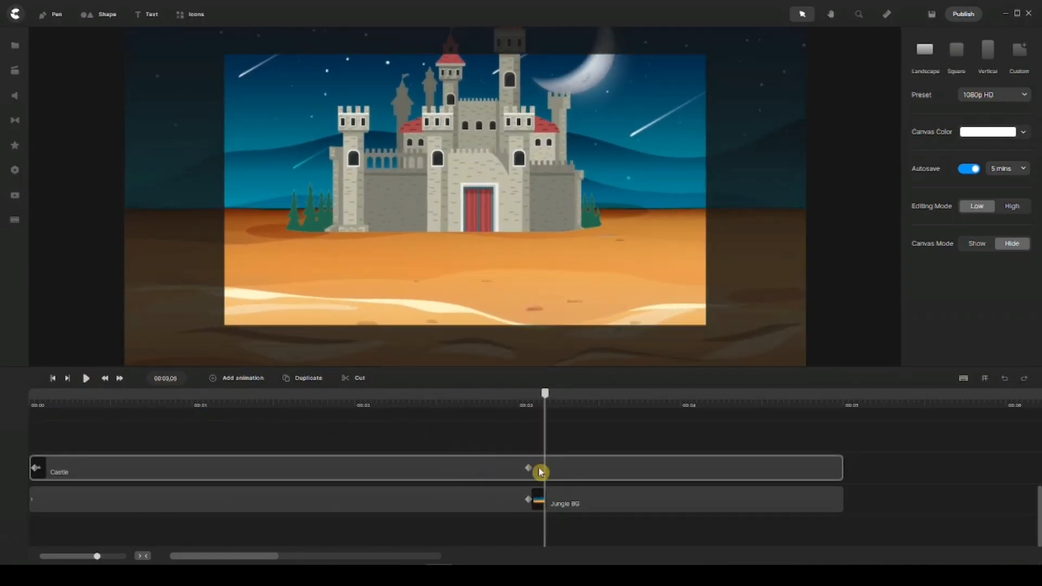
# Step: Check the easing set on the Castle animation's end keyframe
pyautogui.click(528, 468)
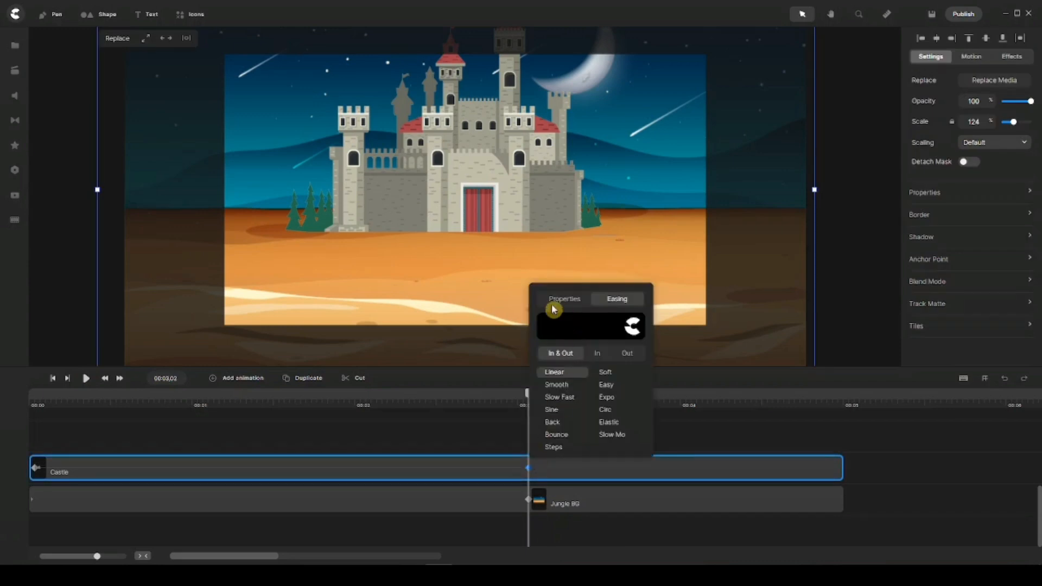
pyautogui.click(566, 366)
pyautogui.click(482, 434)
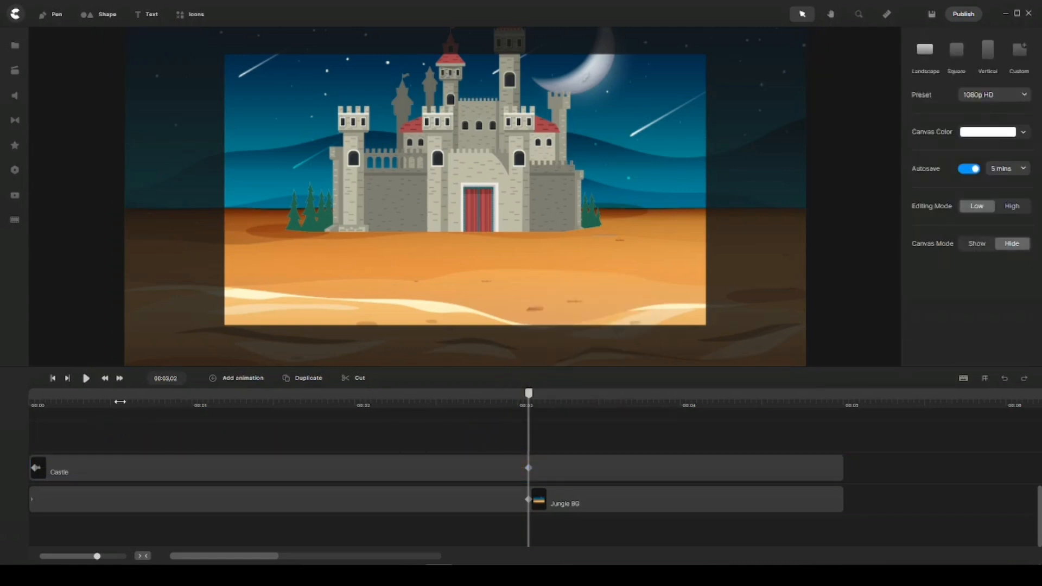
# Step: Return the playhead to 00:00,00 and add the Far Tree1 image from the project media to the canvas
pyautogui.click(101, 400)
pyautogui.moveTo(104, 400); pyautogui.dragTo(38, 408)
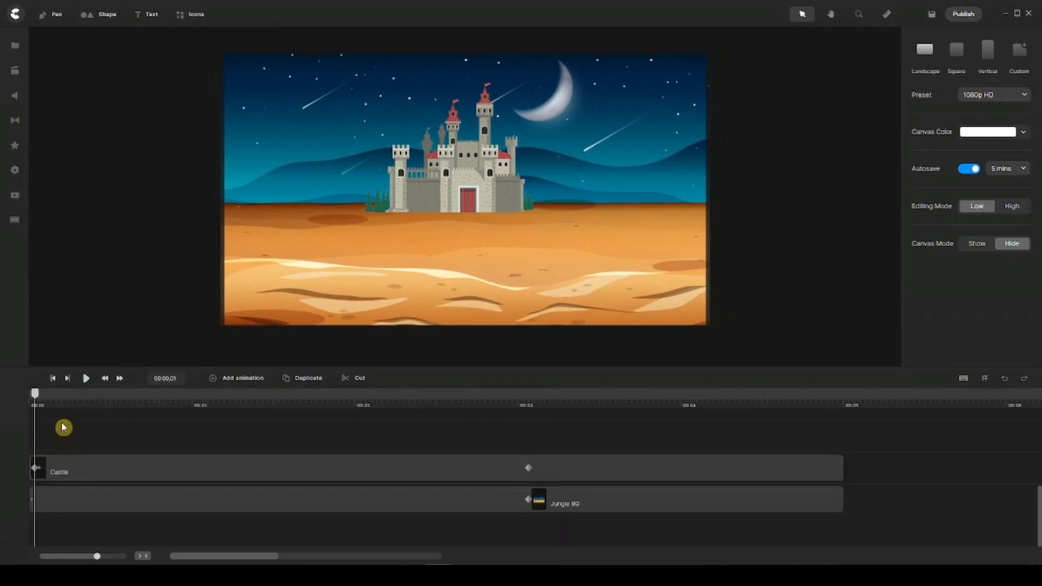
pyautogui.moveTo(37, 396); pyautogui.dragTo(12, 398)
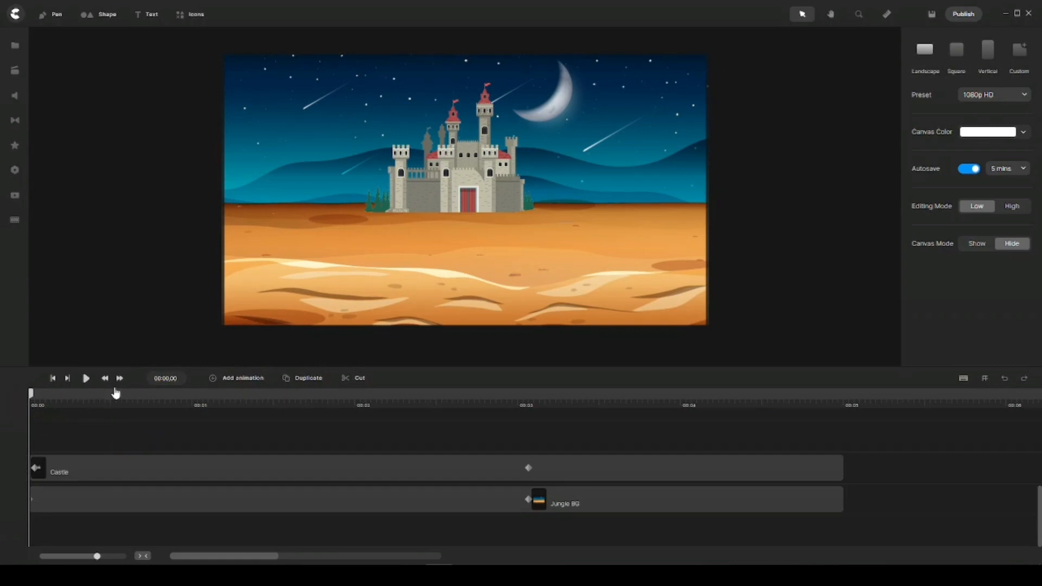
pyautogui.click(15, 47)
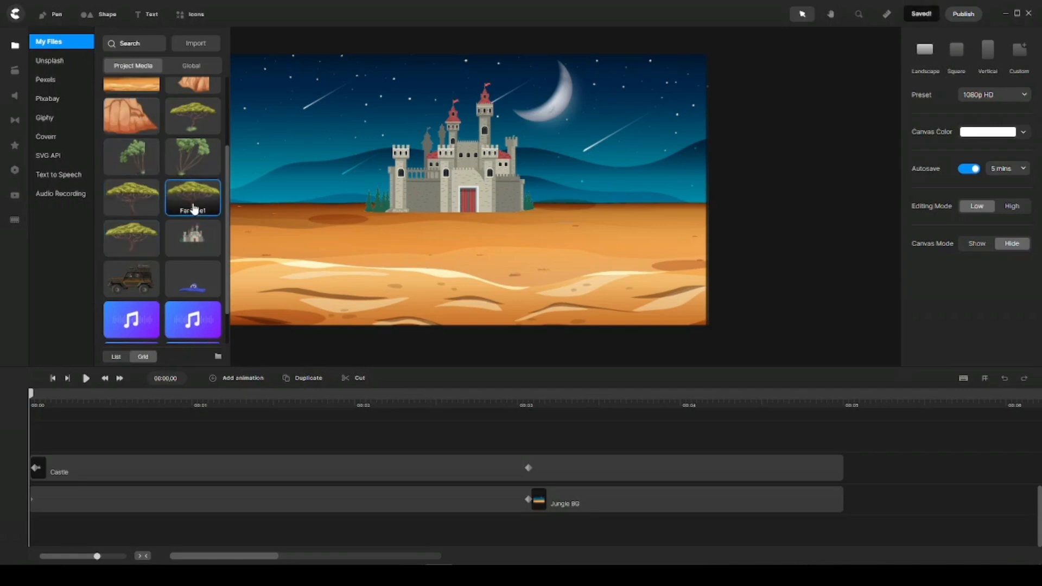
pyautogui.moveTo(201, 205); pyautogui.dragTo(327, 180)
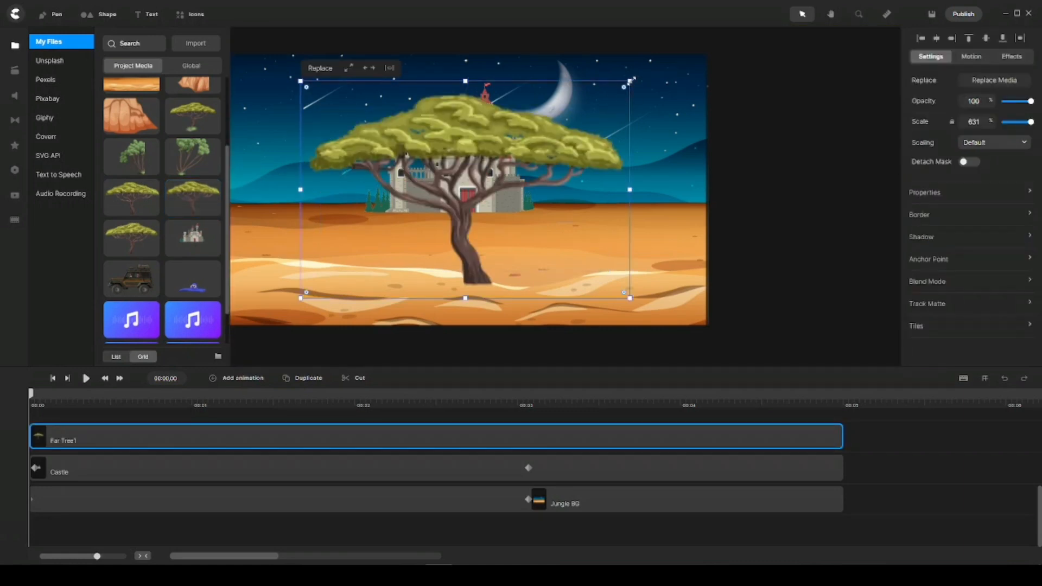
# Step: Scale the tree down to 224% and place it on the horizon just left of the castle
pyautogui.moveTo(632, 79); pyautogui.dragTo(459, 217)
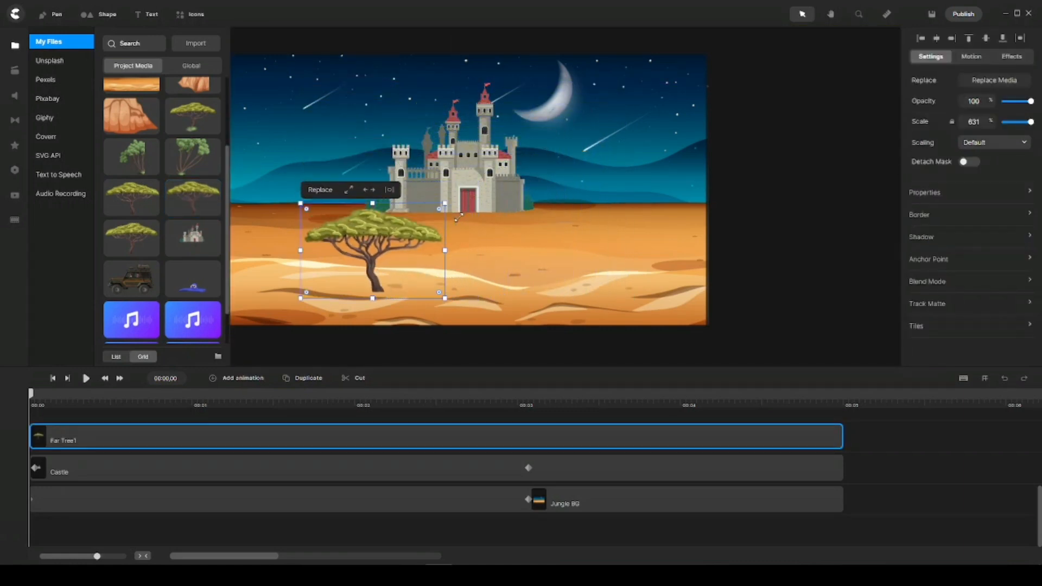
pyautogui.moveTo(378, 256); pyautogui.dragTo(337, 185)
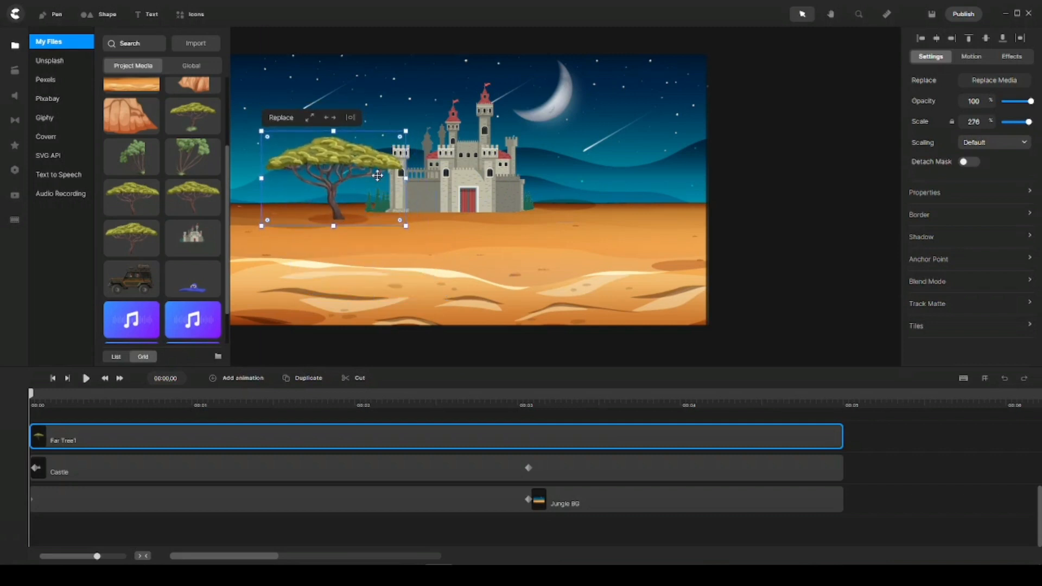
pyautogui.moveTo(406, 131); pyautogui.dragTo(349, 175)
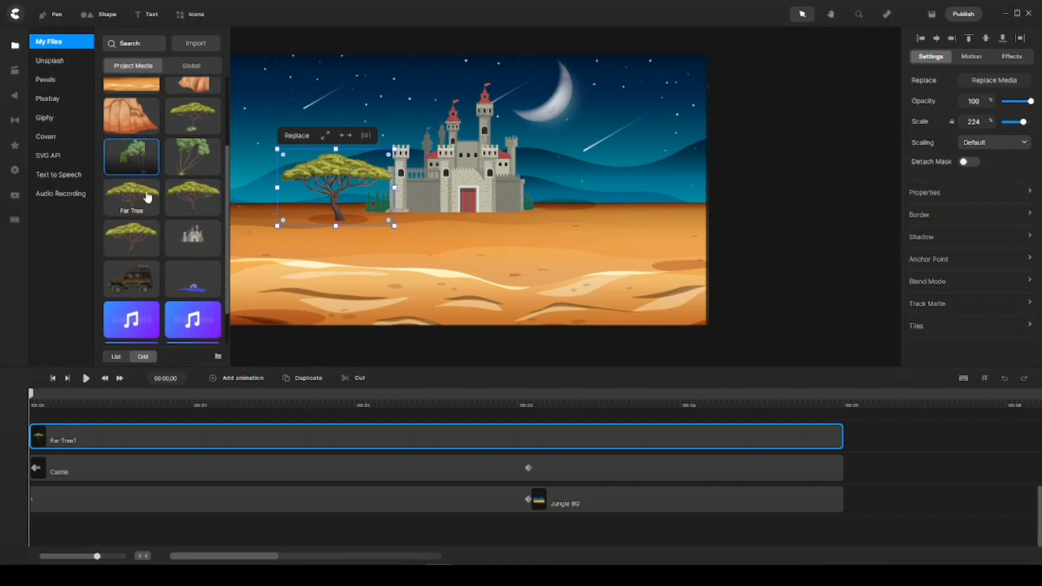
# Step: Add the Grass image from the project media, shrink it to 198% and place it at the tree's base
pyautogui.scroll(-1, 154, 195)
pyautogui.scroll(3, 153, 189)
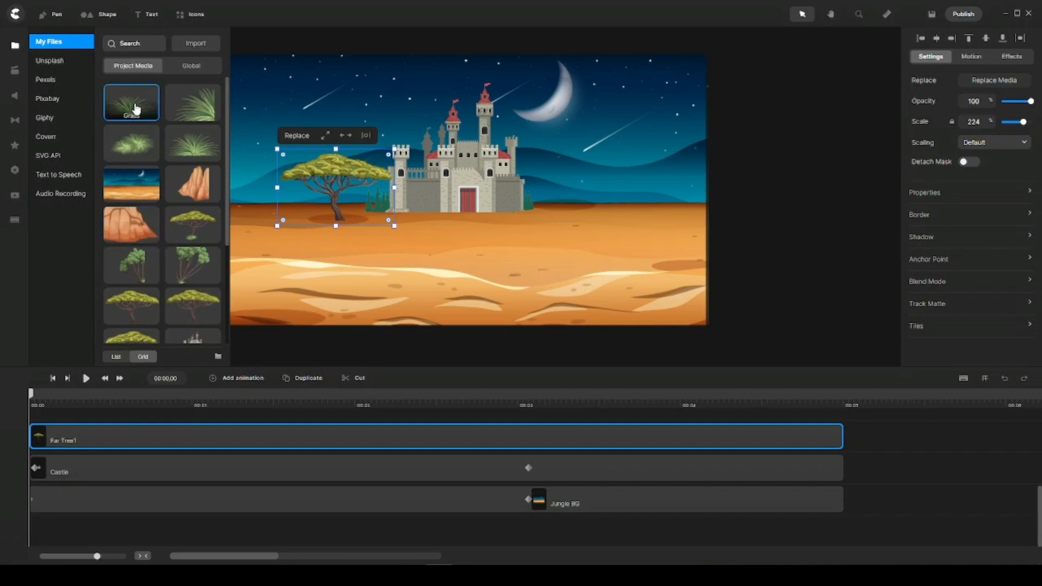
pyautogui.moveTo(136, 110); pyautogui.dragTo(331, 215)
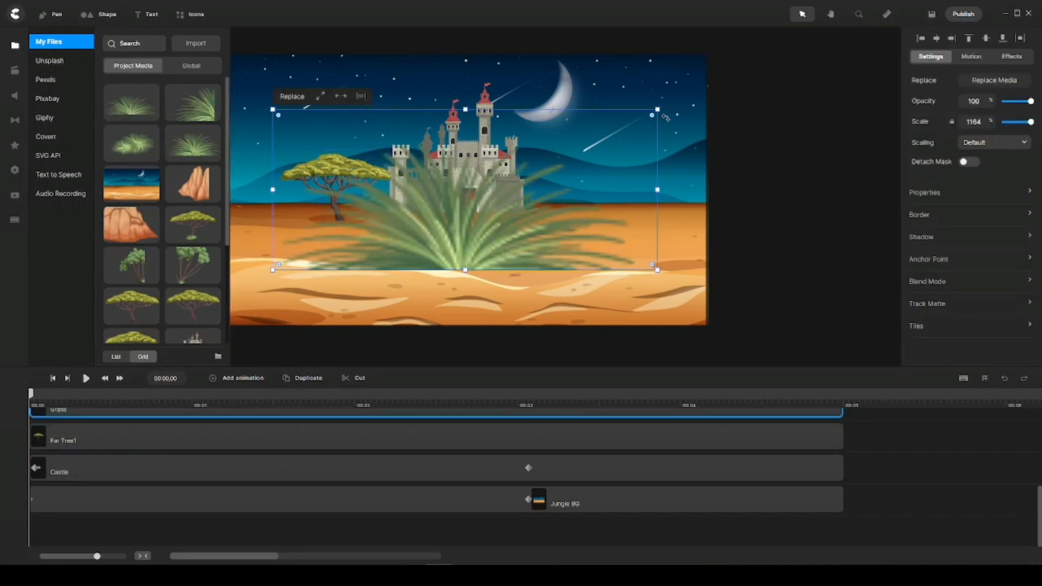
pyautogui.moveTo(657, 109); pyautogui.dragTo(335, 213)
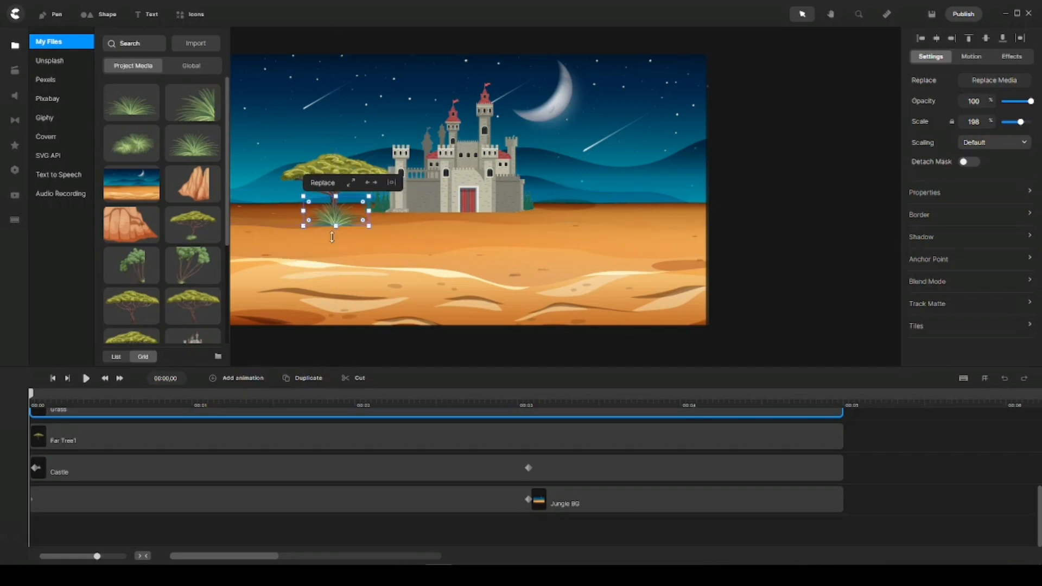
pyautogui.click(340, 343)
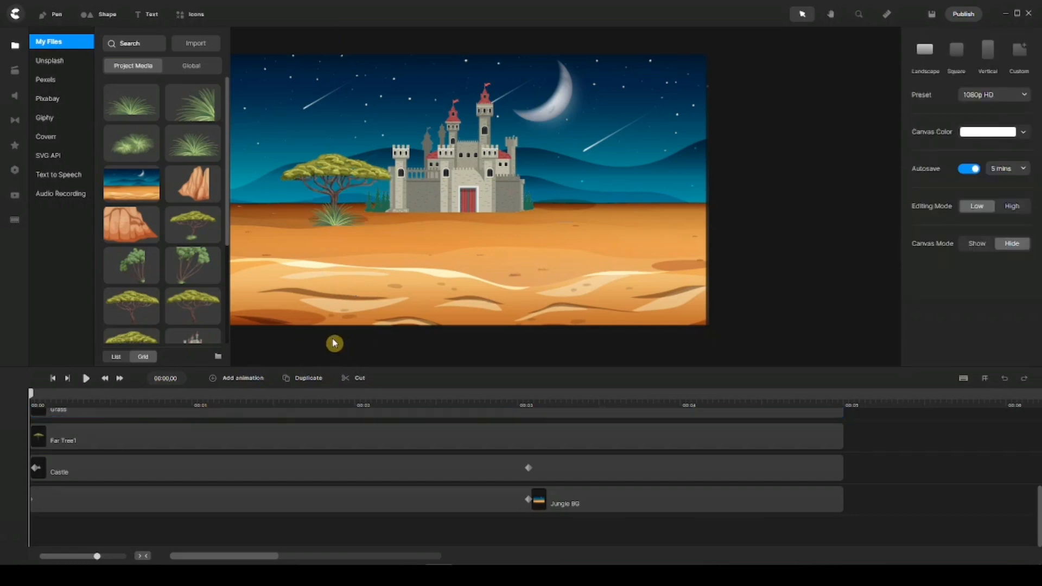
# Step: Reduce the grass to 161% scale and seat it around the foot of the tree trunk
pyautogui.click(327, 213)
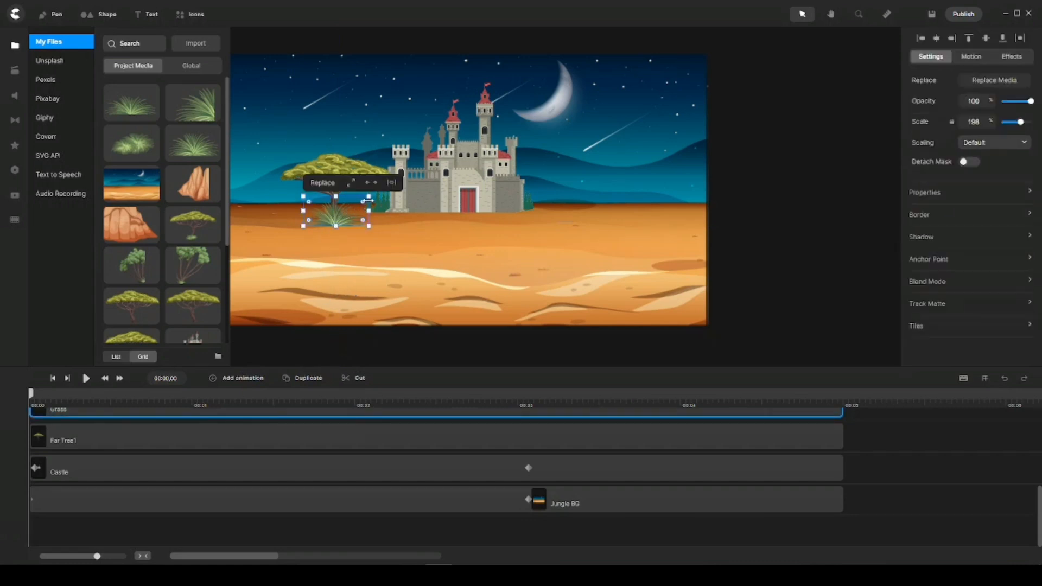
pyautogui.moveTo(369, 195); pyautogui.dragTo(341, 216)
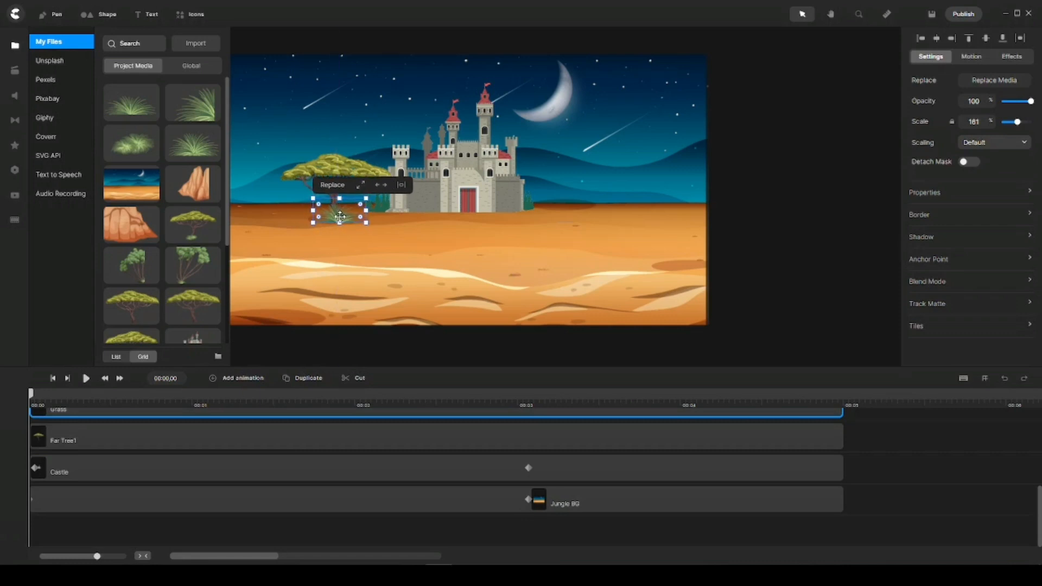
pyautogui.click(15, 47)
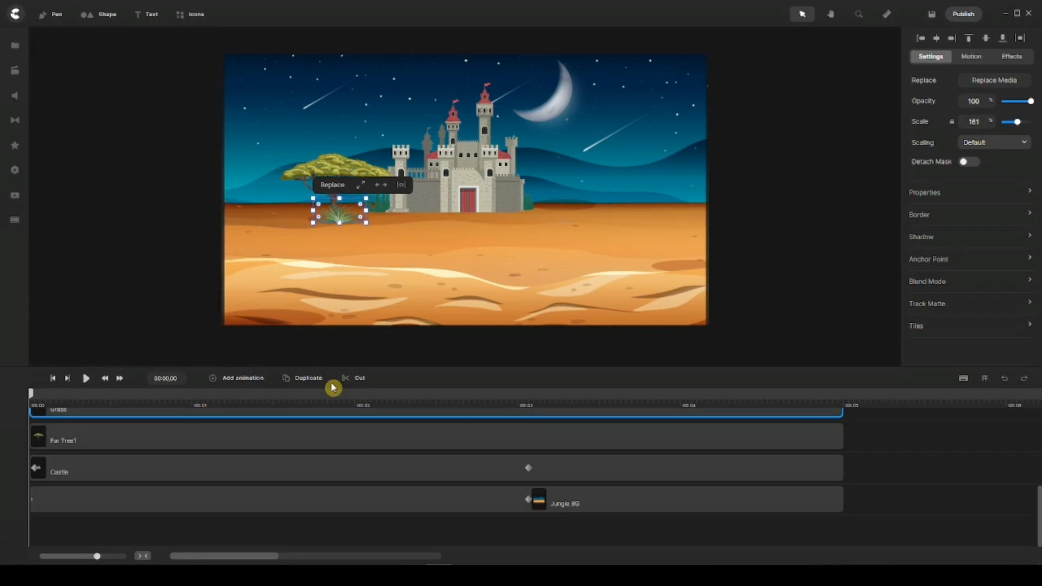
# Step: Enlarge the timeline area and group the Grass and Far Tree1 layers together
pyautogui.moveTo(489, 366); pyautogui.dragTo(488, 333)
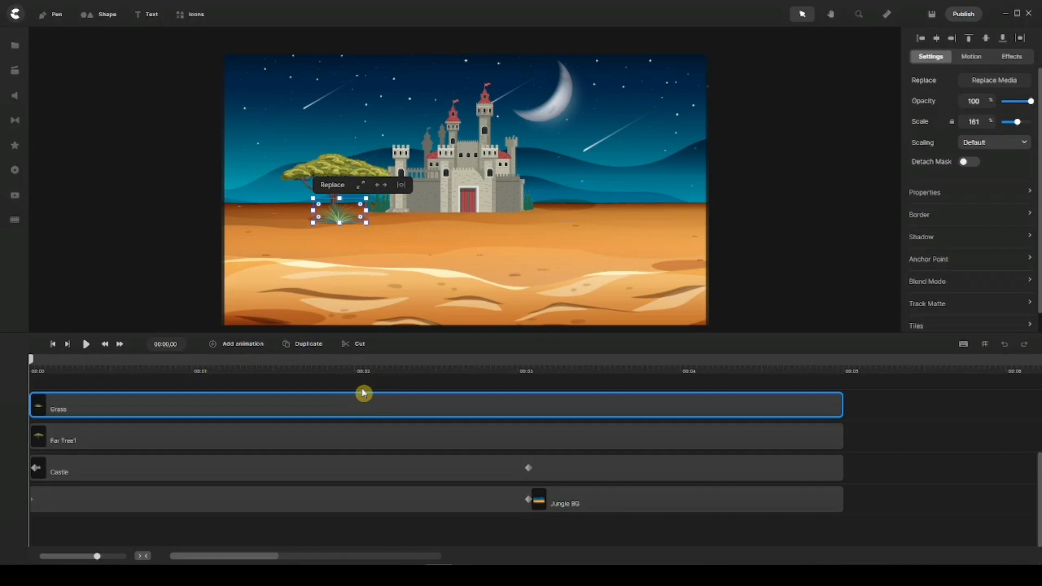
pyautogui.moveTo(378, 388); pyautogui.dragTo(366, 432)
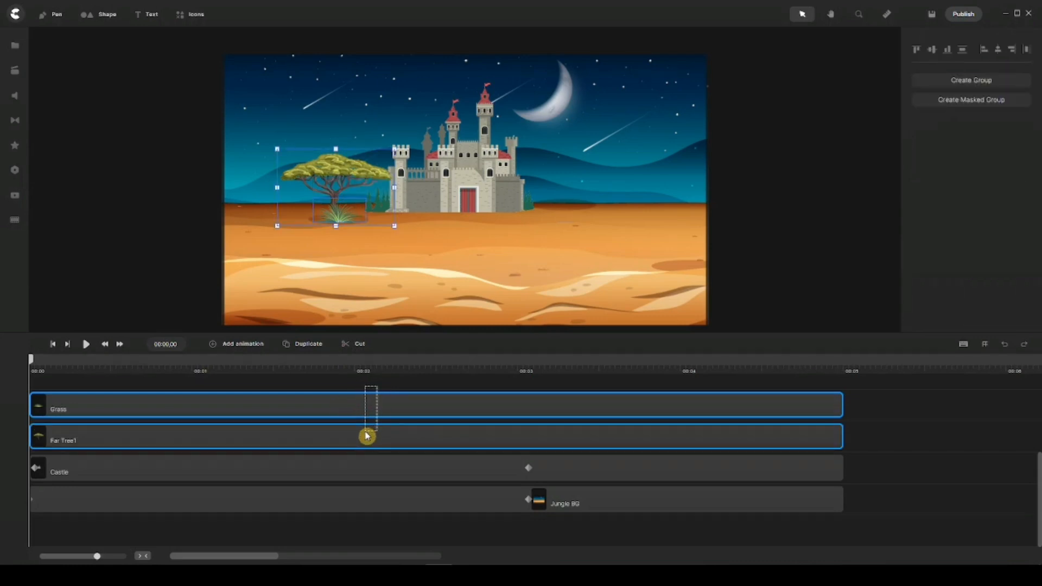
pyautogui.rightClick(367, 437)
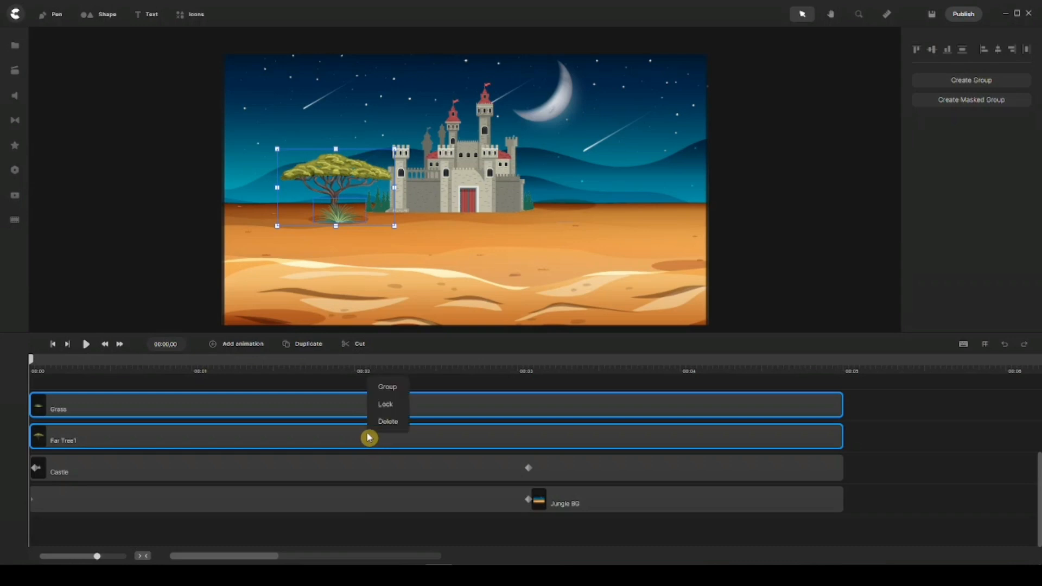
pyautogui.click(392, 390)
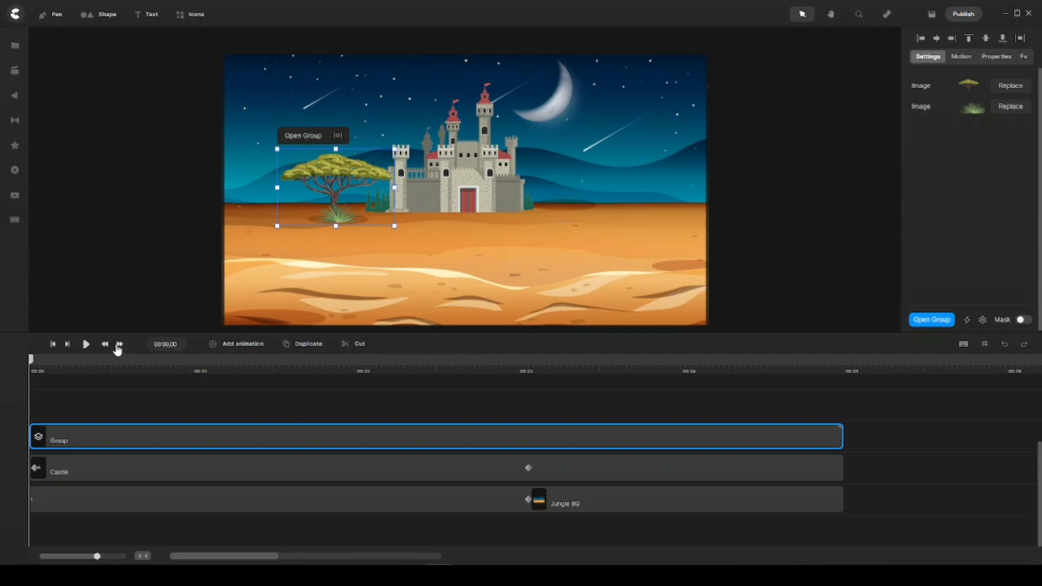
# Step: Add a Scale animation with Linear easing to the tree-and-grass group, starting at 00:00,01
pyautogui.click(118, 346)
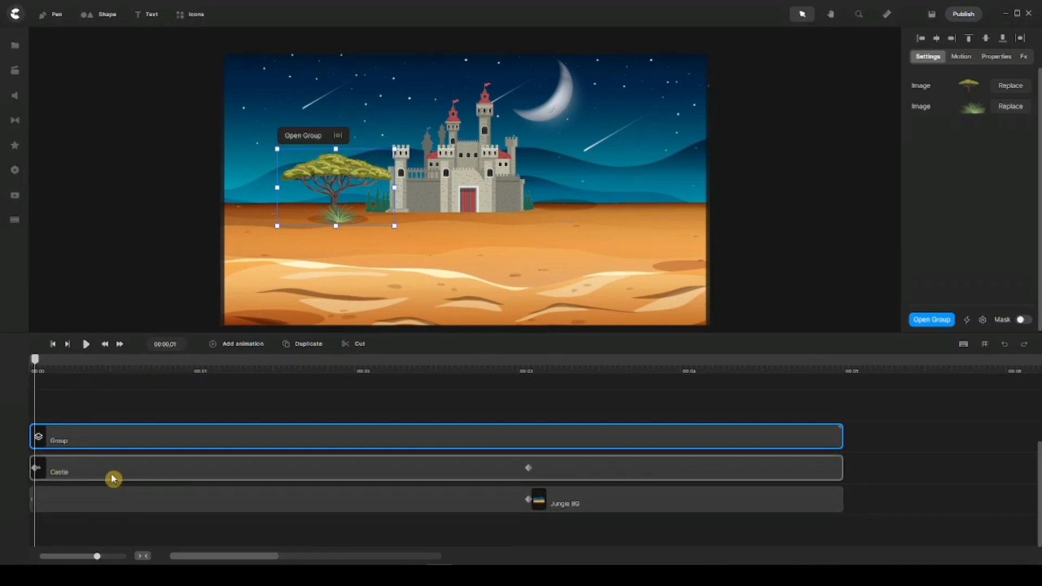
pyautogui.click(108, 449)
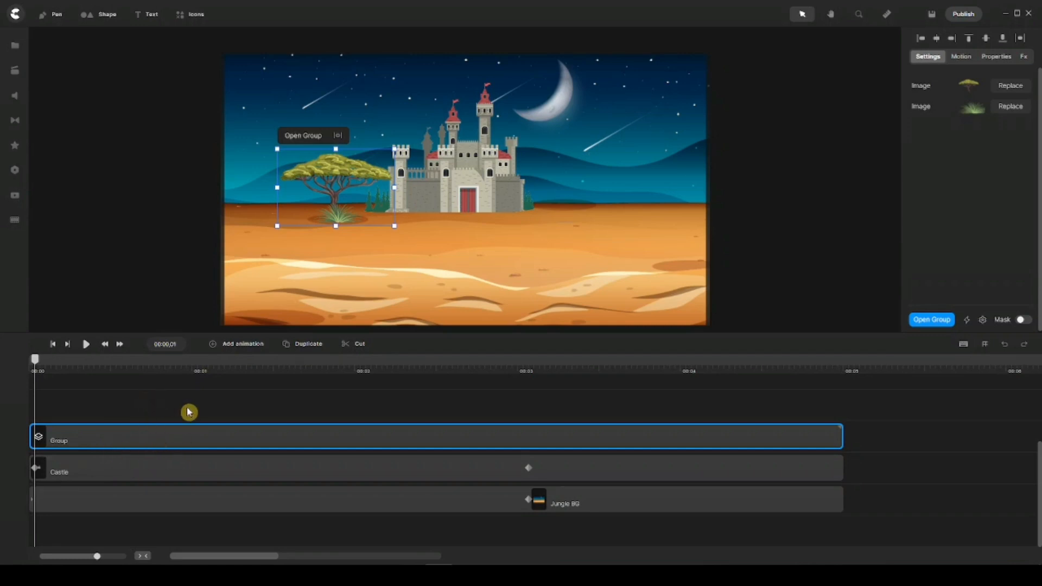
pyautogui.press('m')
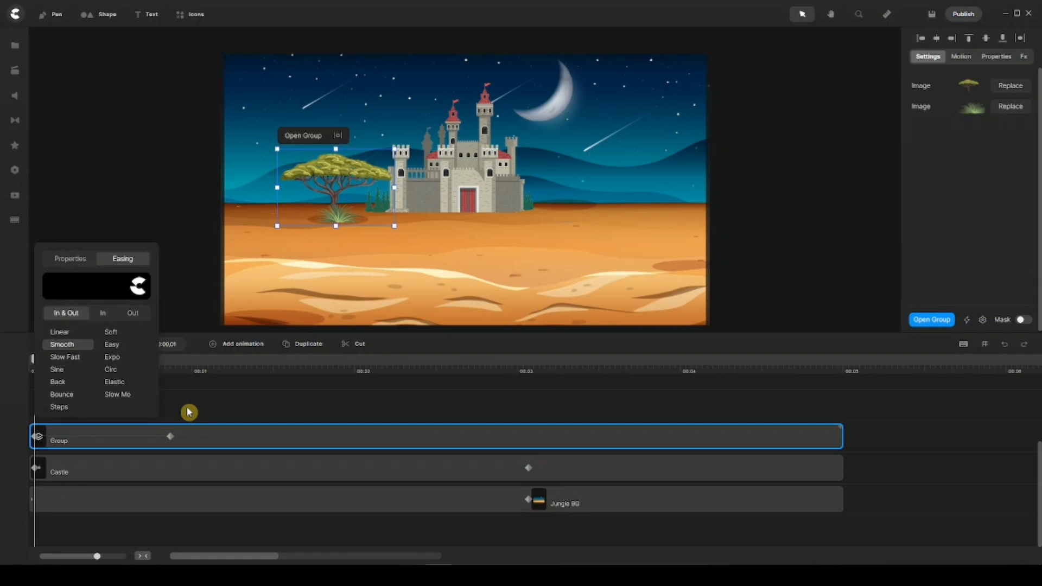
pyautogui.click(69, 261)
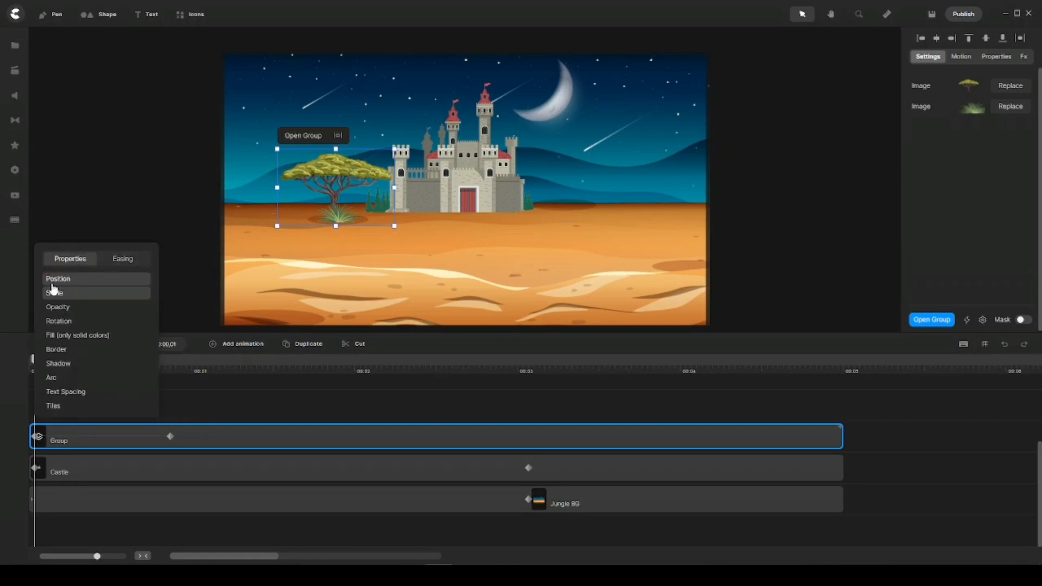
pyautogui.click(121, 265)
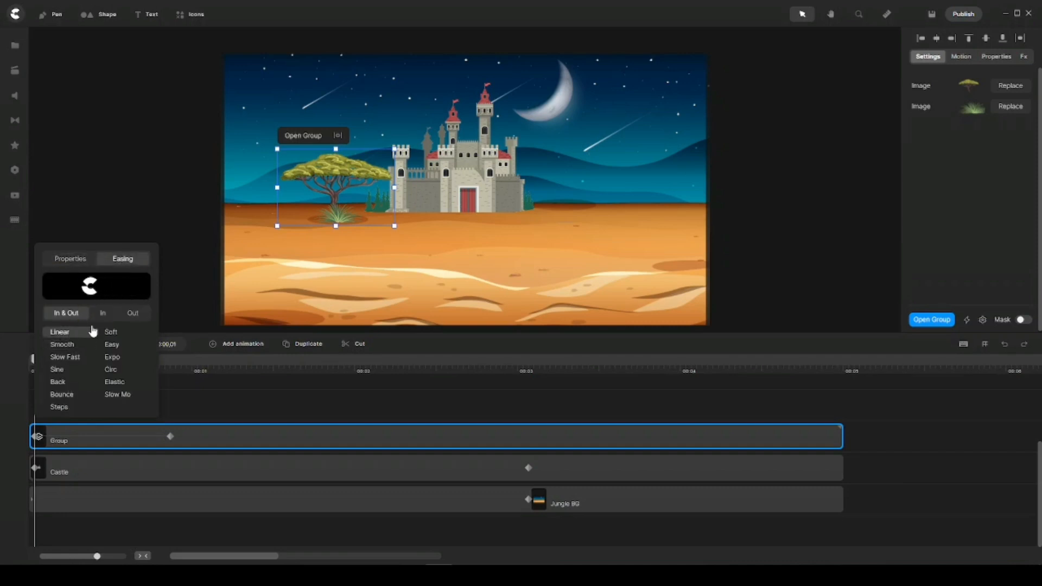
pyautogui.click(205, 402)
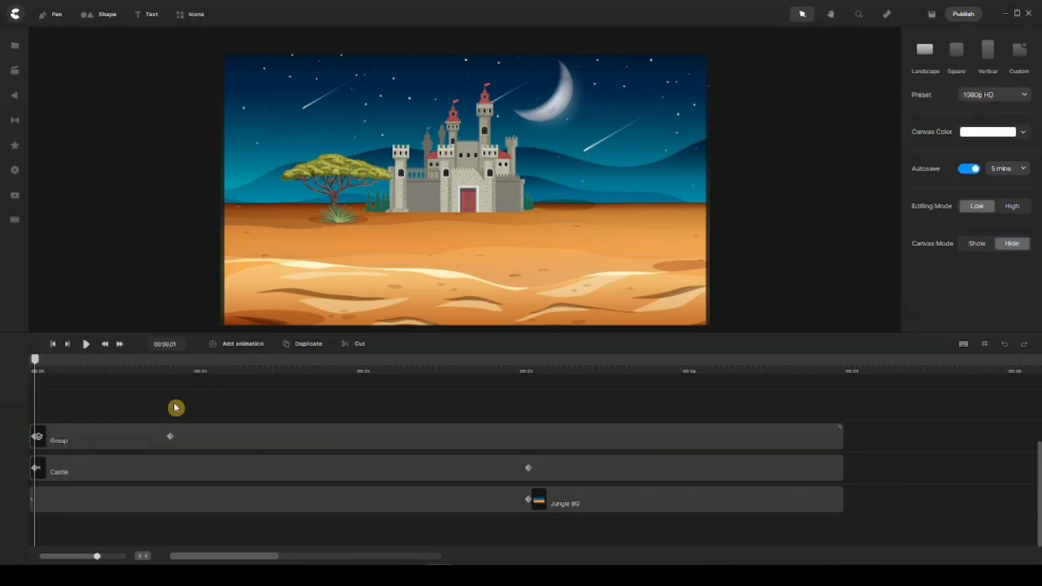
# Step: Extend the tree-and-grass group's Scale animation so its end keyframe sits at 00:03,02, aligned with the castle's keyframe
pyautogui.click(178, 435)
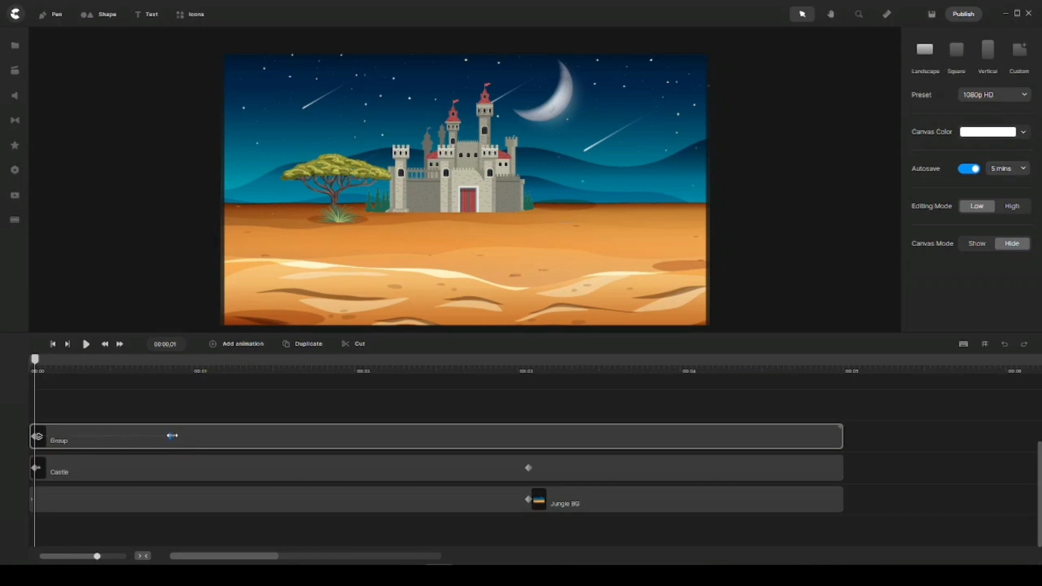
pyautogui.click(172, 435)
pyautogui.moveTo(172, 436); pyautogui.dragTo(342, 434)
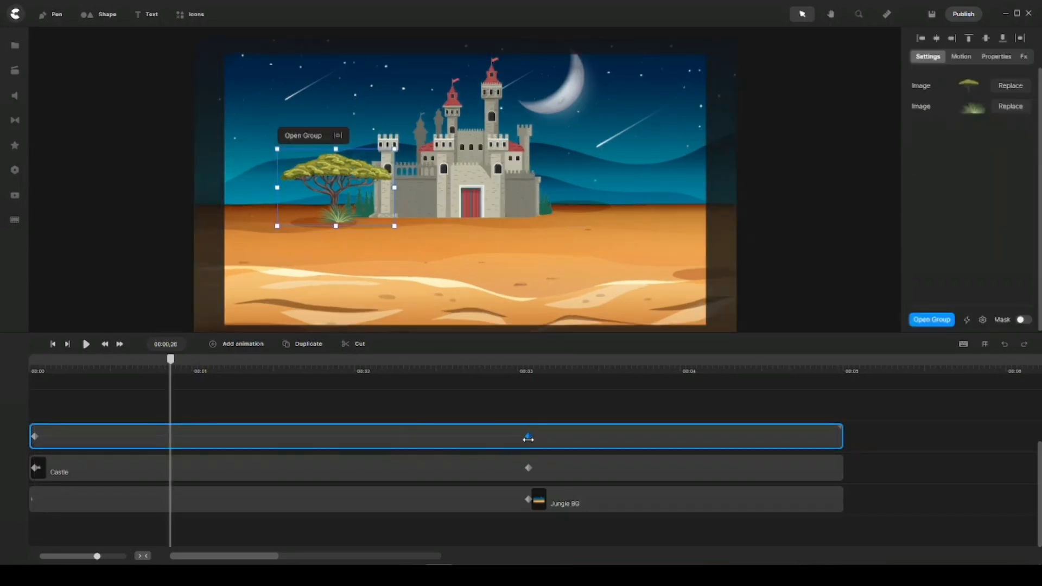
pyautogui.moveTo(528, 438); pyautogui.dragTo(528, 438)
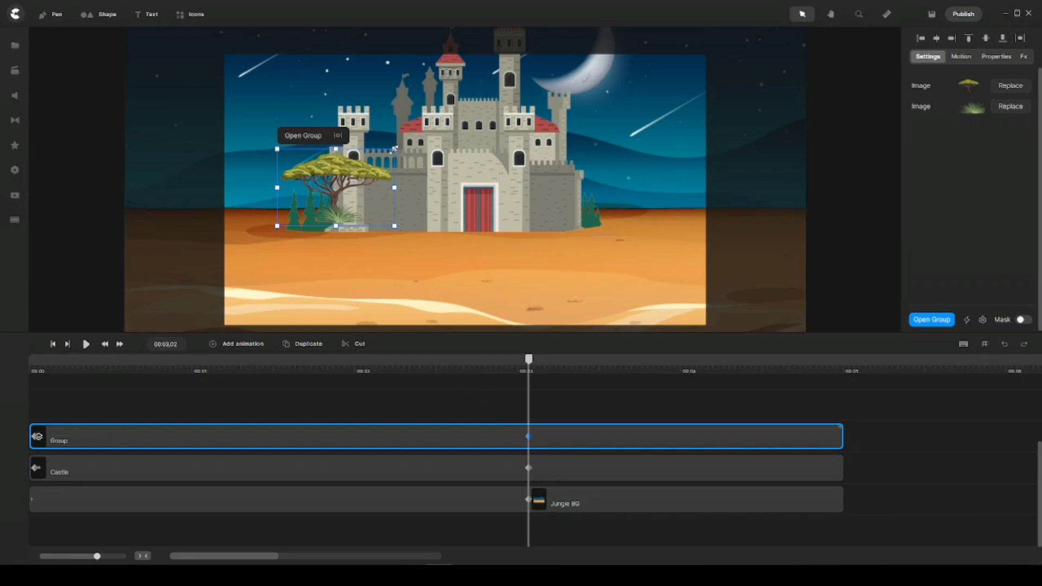
# Step: At 00:03,02, enlarge the tree-and-grass group and move it to the left of the castle, partly beyond the canvas edge
pyautogui.moveTo(394, 149); pyautogui.dragTo(476, 89)
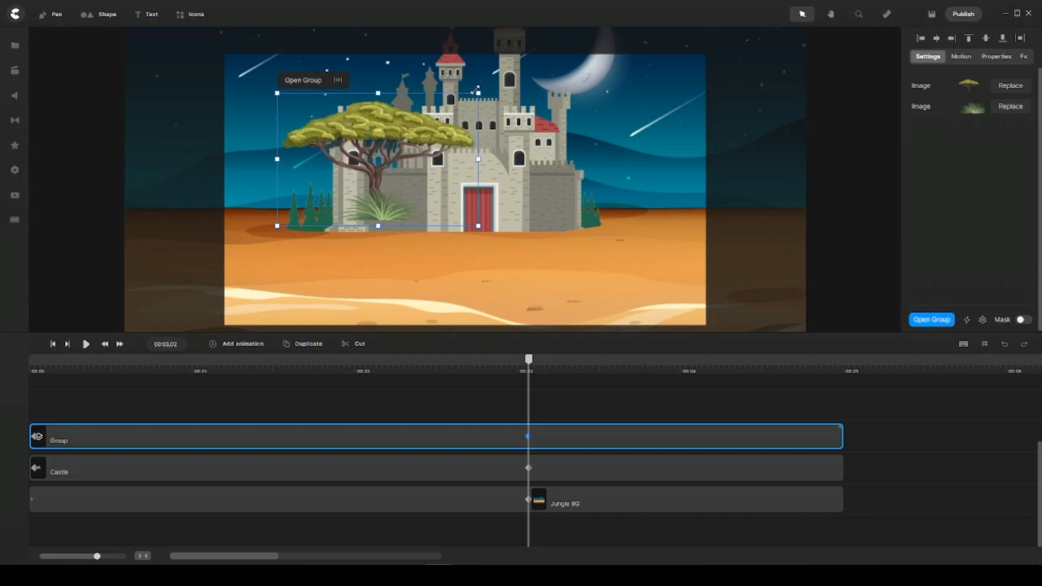
pyautogui.moveTo(418, 157); pyautogui.dragTo(304, 168)
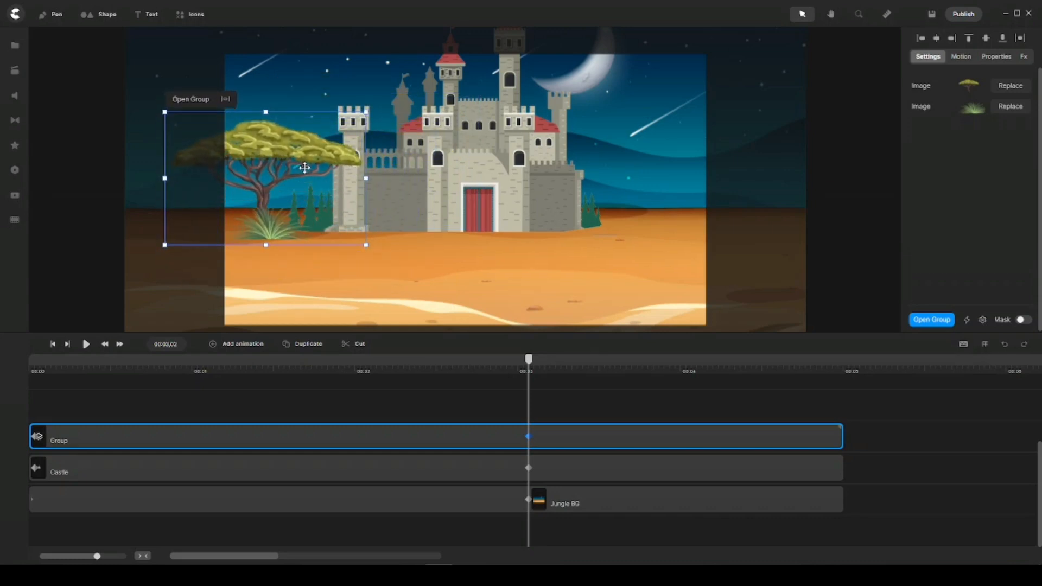
pyautogui.moveTo(366, 110); pyautogui.dragTo(372, 105)
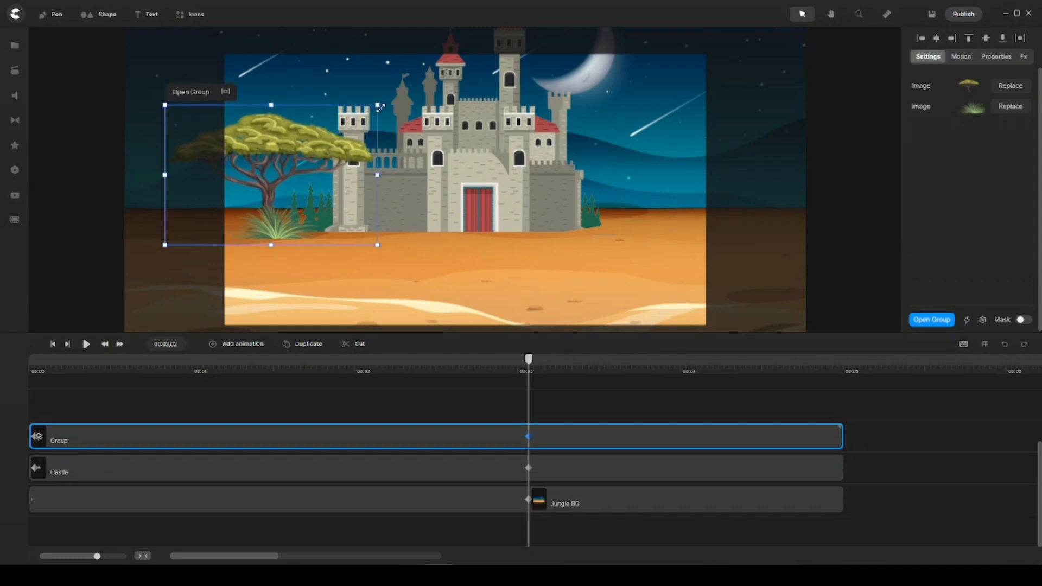
pyautogui.moveTo(310, 159)
pyautogui.mouseDown()
pyautogui.moveTo(302, 163)
pyautogui.moveTo(320, 173)
pyautogui.moveTo(299, 173)
pyautogui.mouseUp()
pyautogui.click(422, 393)
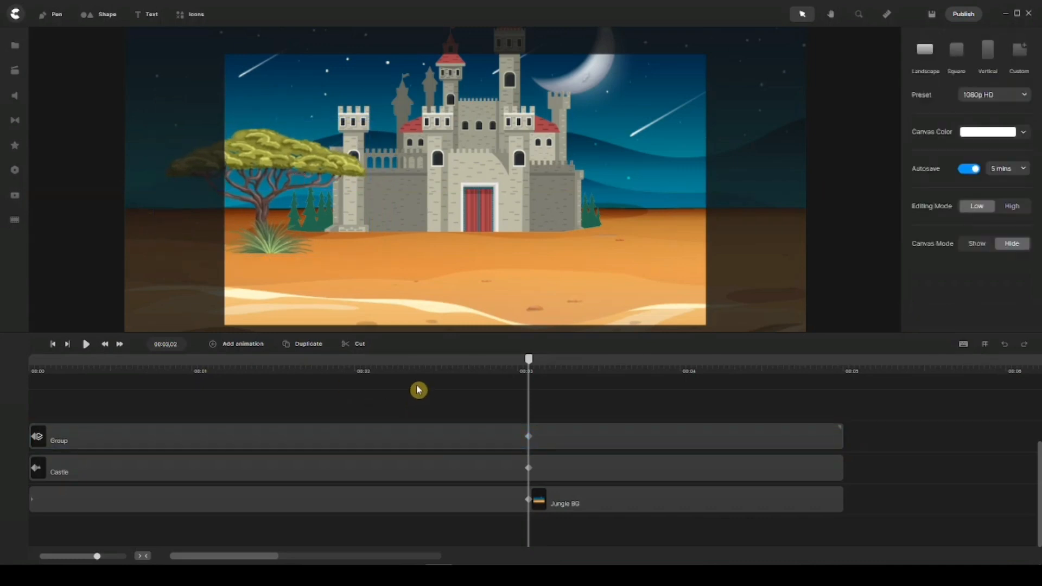
# Step: Play the scene from the beginning to check the tree-and-grass group's zoom, and return to 00:00,00
pyautogui.moveTo(530, 363); pyautogui.dragTo(25, 358)
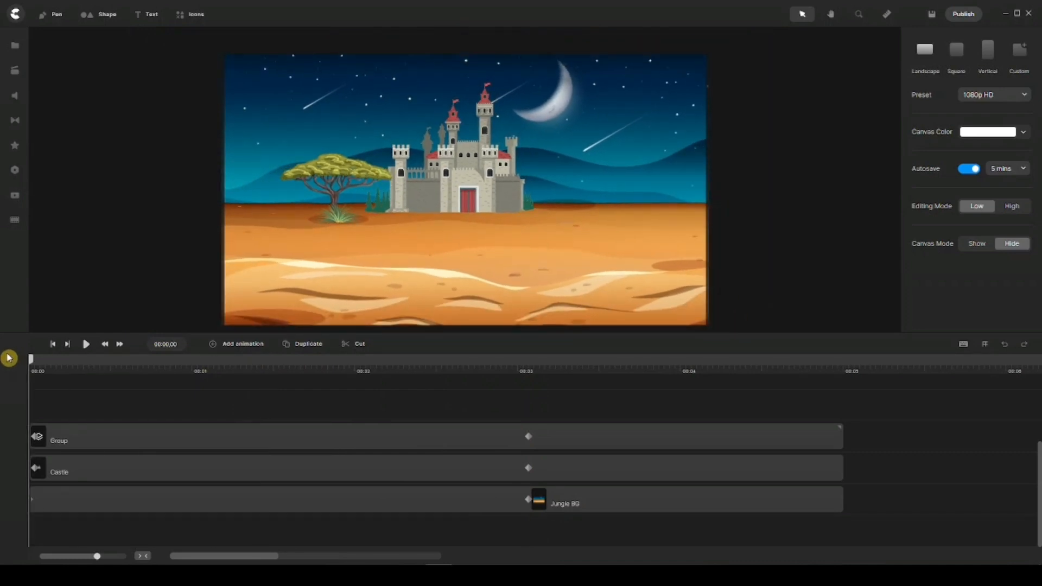
pyautogui.press('space')
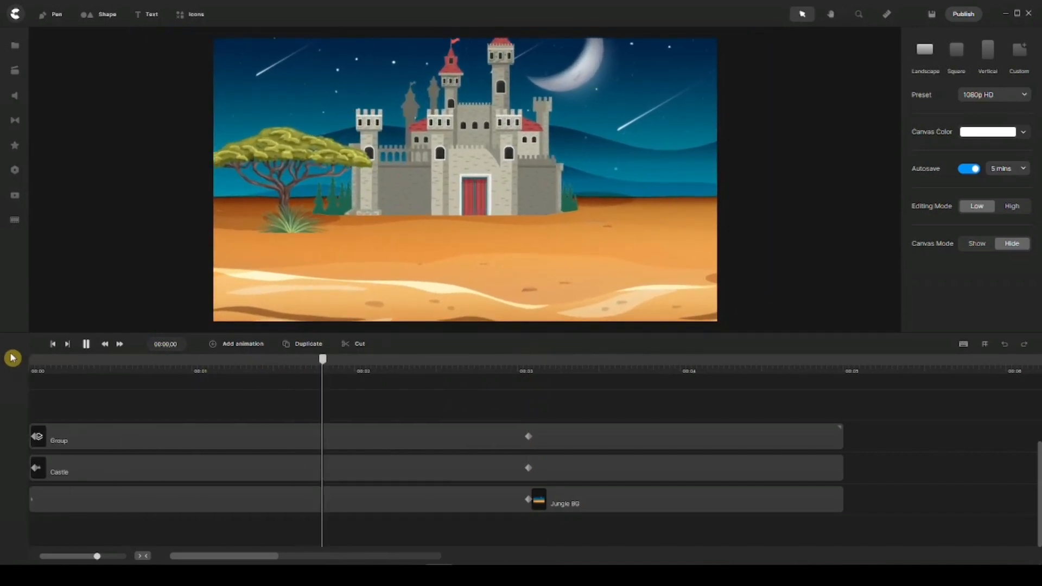
pyautogui.press('space')
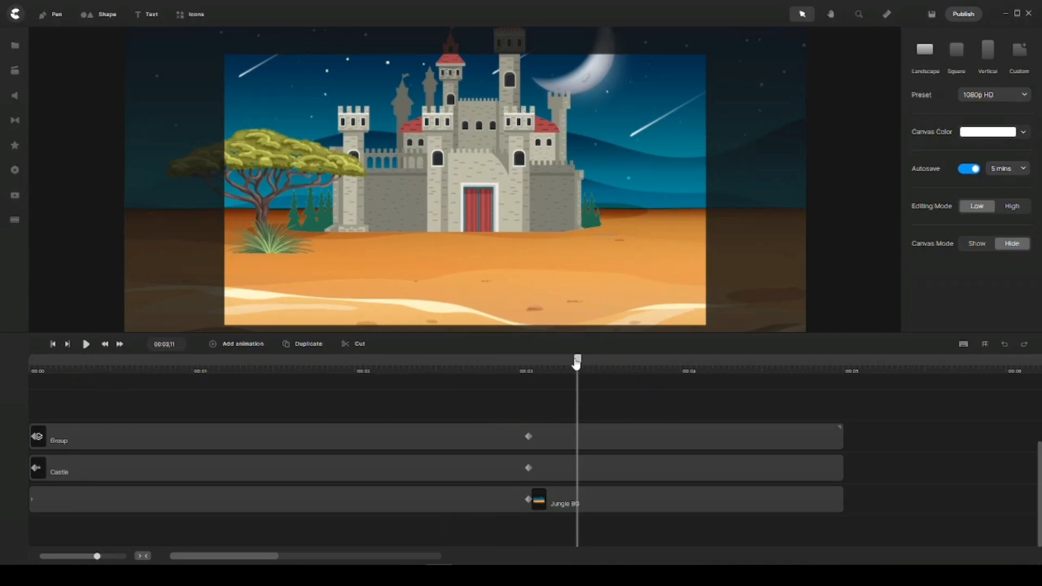
pyautogui.moveTo(577, 364); pyautogui.dragTo(12, 376)
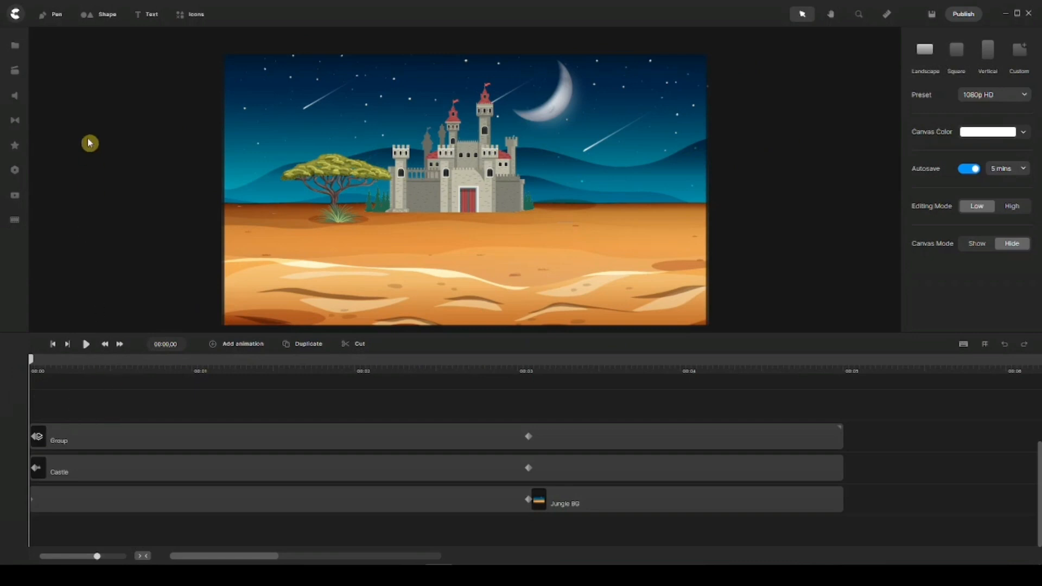
# Step: Add another Grass image from the project media, shrink it to 227% and place it on the sand at the canvas's right edge
pyautogui.click(15, 49)
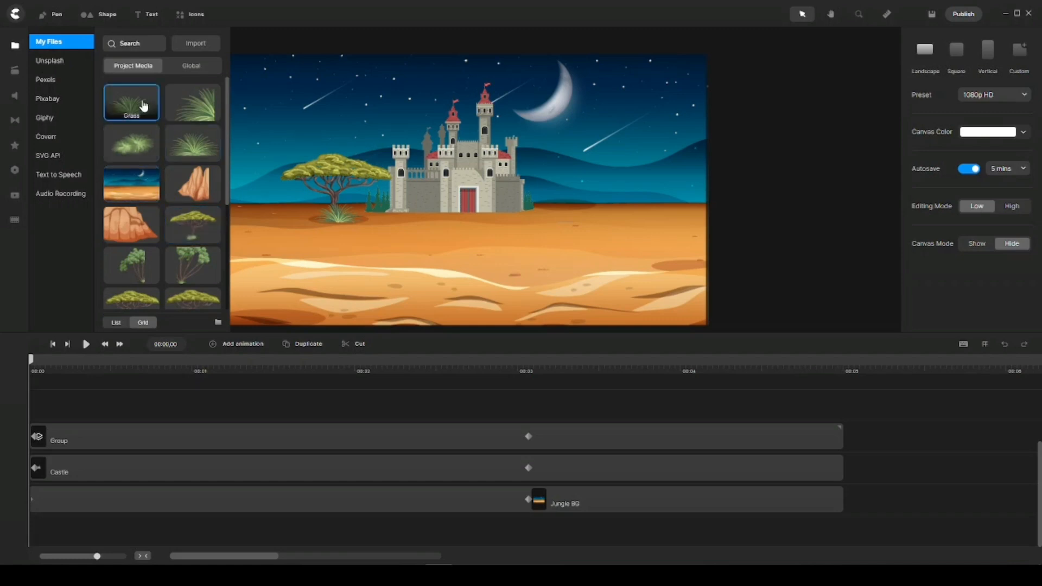
pyautogui.moveTo(127, 108); pyautogui.dragTo(466, 214)
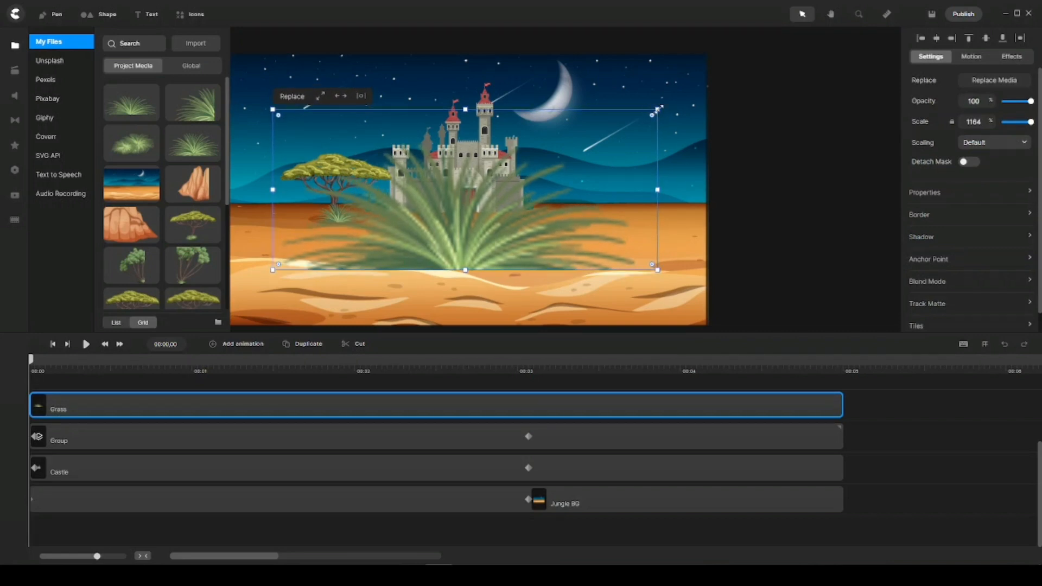
pyautogui.moveTo(659, 110); pyautogui.dragTo(394, 218)
pyautogui.moveTo(335, 254); pyautogui.dragTo(542, 224)
pyautogui.moveTo(603, 183); pyautogui.dragTo(687, 254)
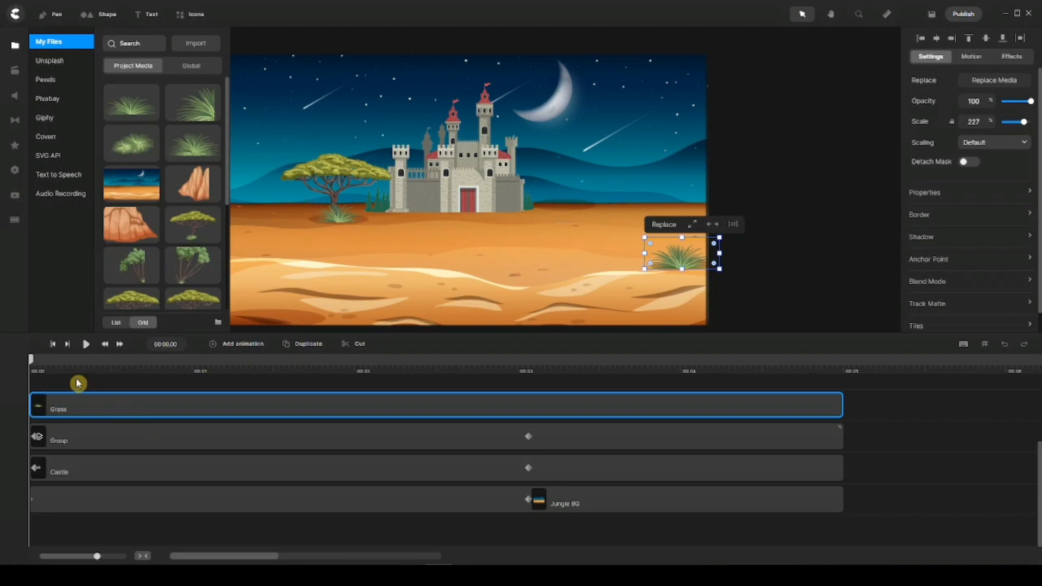
pyautogui.click(15, 47)
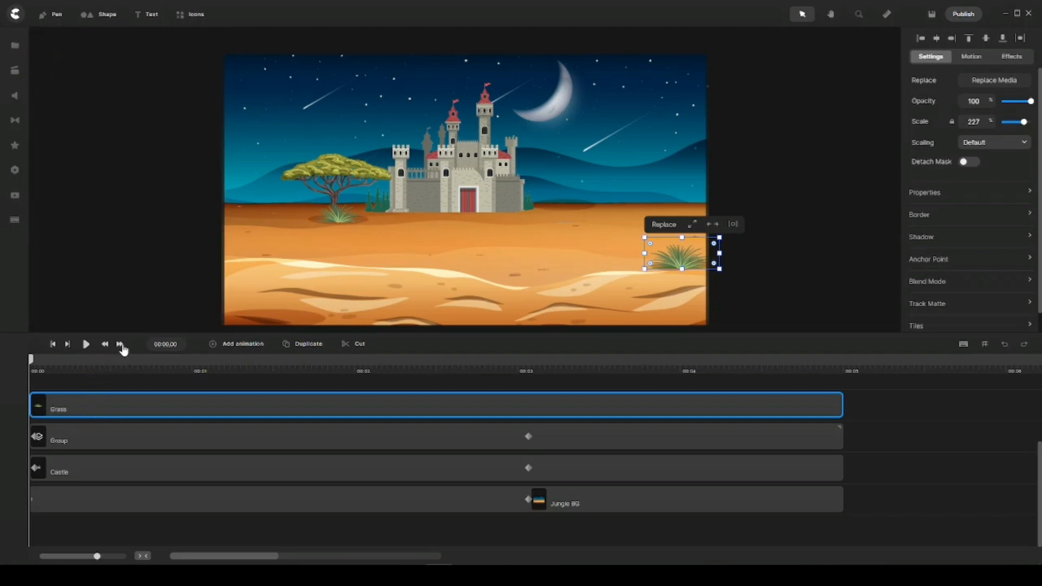
# Step: Add a Scale animation with Linear easing to the new Grass layer, starting at 00:00,01
pyautogui.click(120, 345)
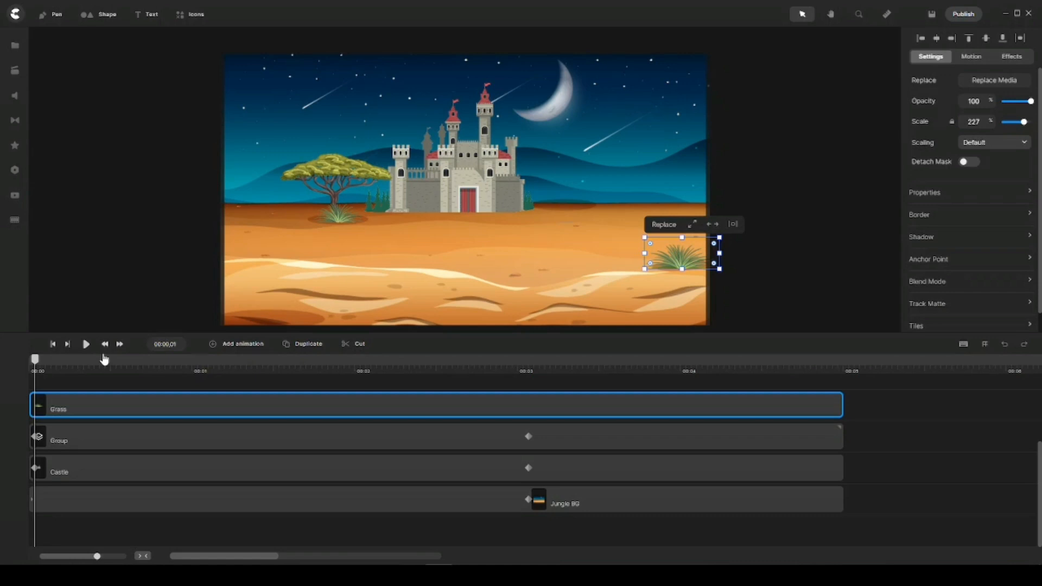
pyautogui.press('a')
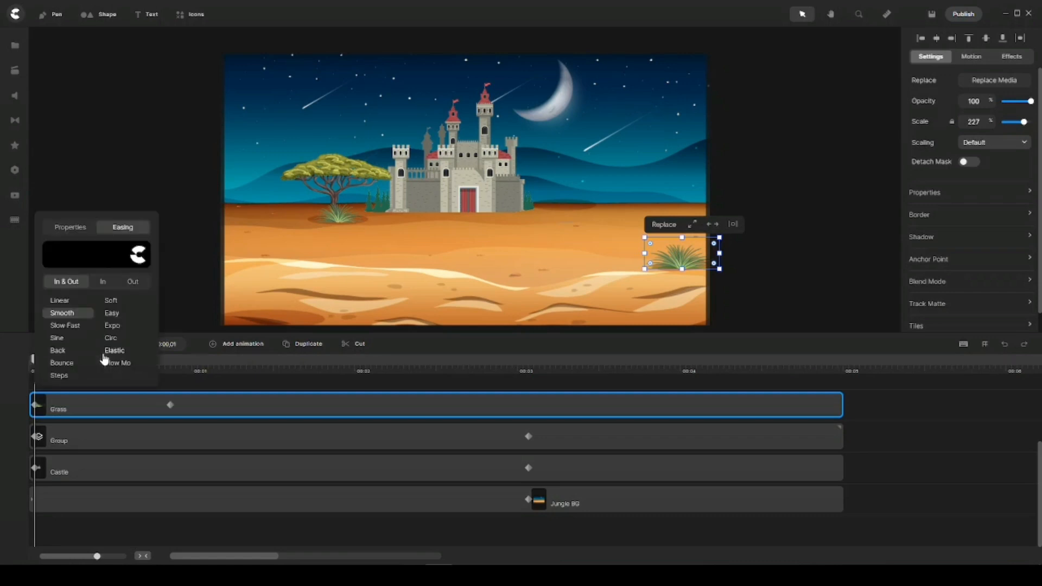
pyautogui.click(61, 301)
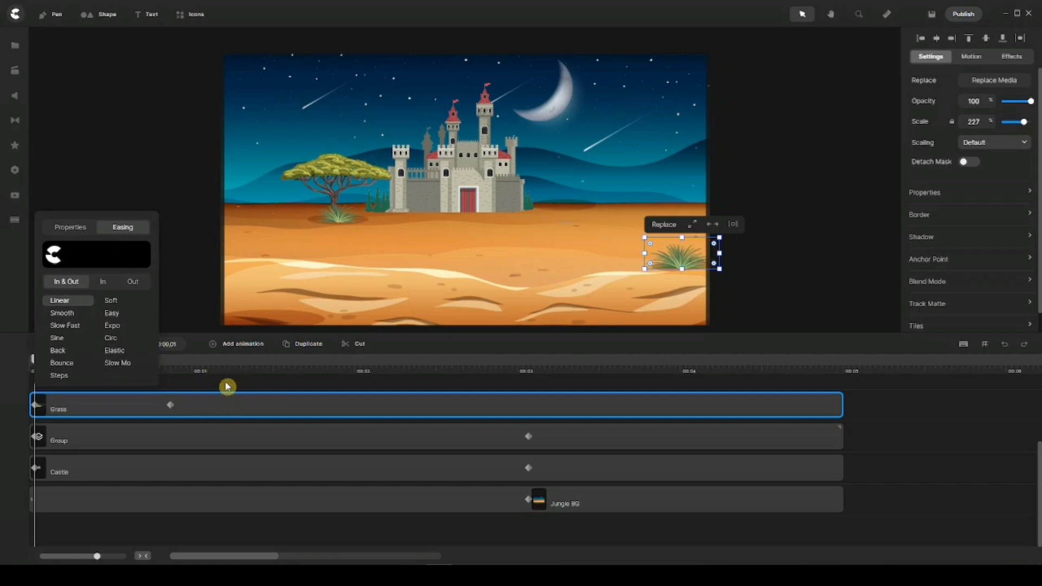
pyautogui.click(71, 234)
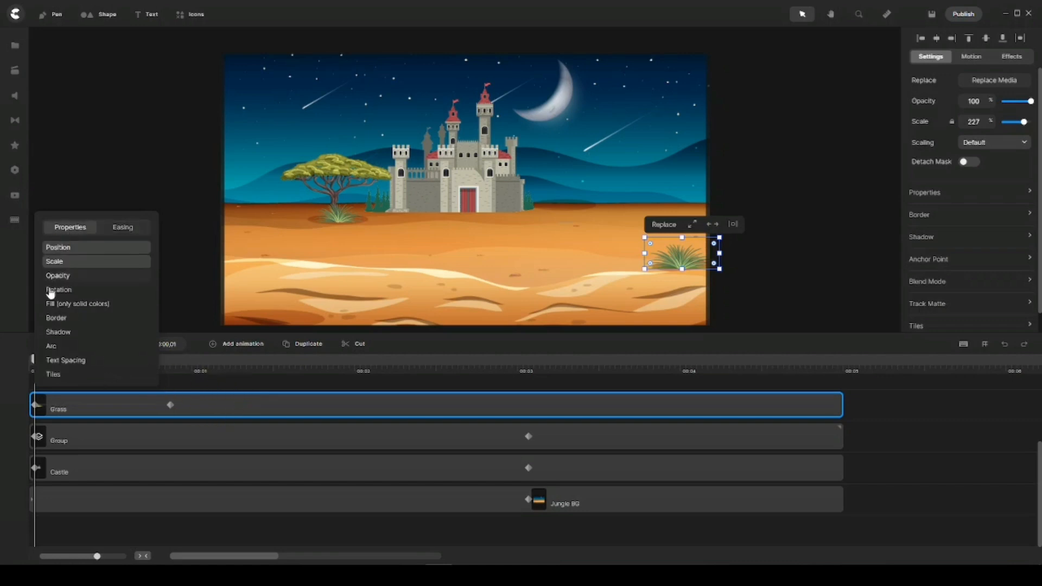
pyautogui.click(76, 263)
pyautogui.click(232, 386)
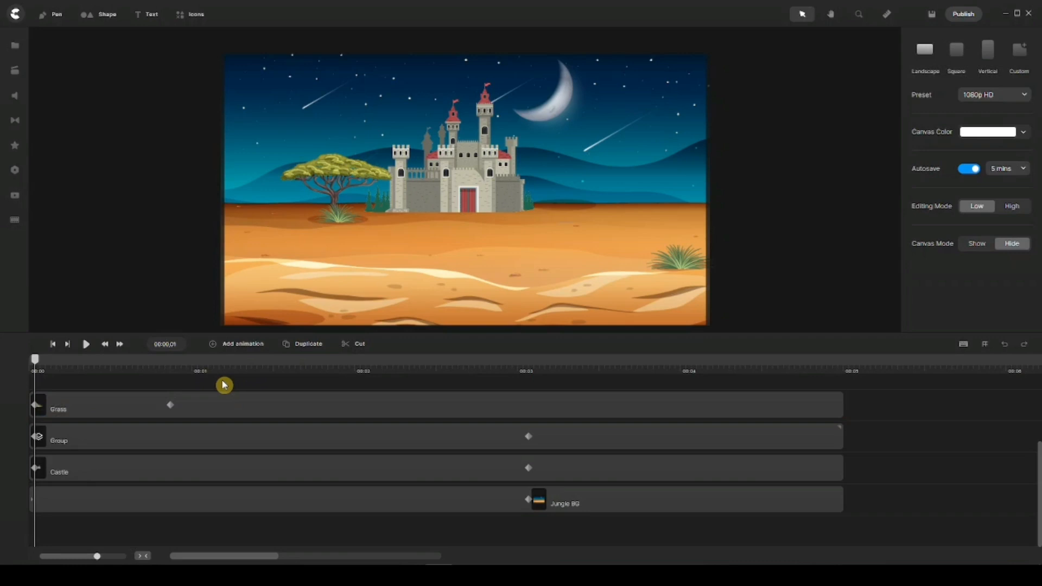
# Step: End the Grass animation at 00:03,02 with the grass enlarged to 324% and moved to the canvas's lower-right corner
pyautogui.click(171, 406)
pyautogui.moveTo(171, 406); pyautogui.dragTo(528, 404)
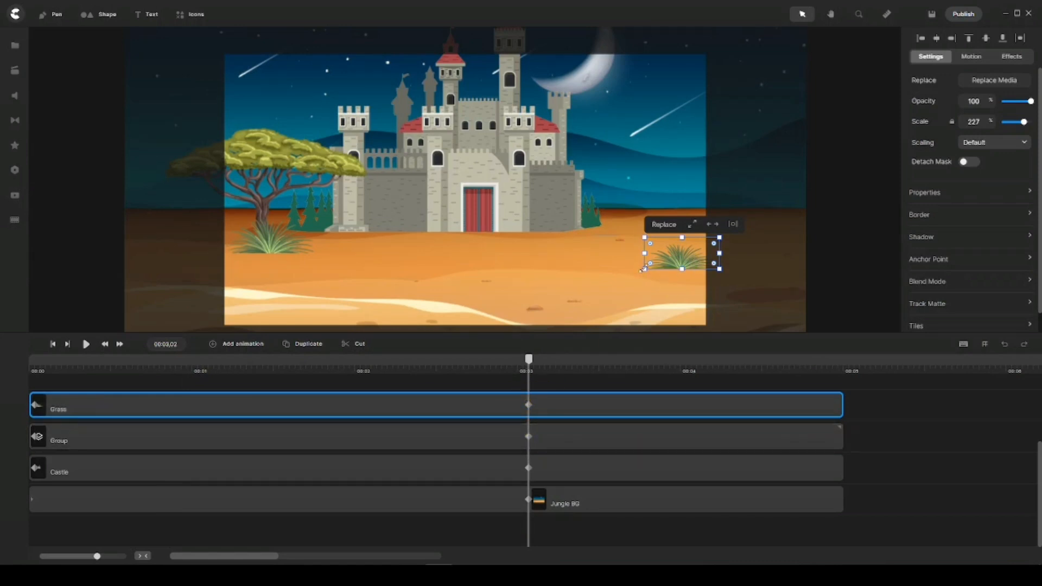
pyautogui.moveTo(644, 269); pyautogui.dragTo(612, 283)
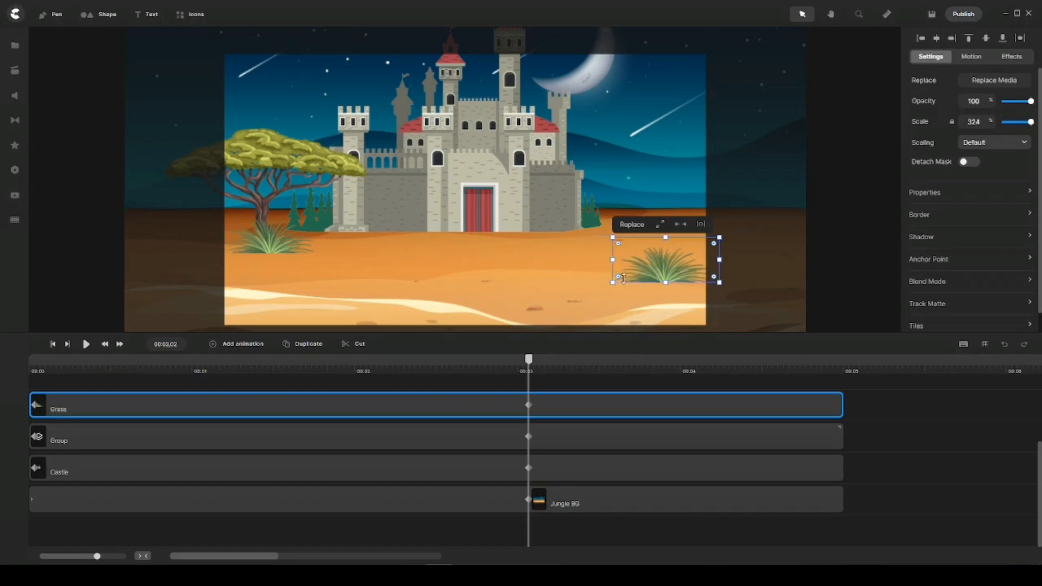
pyautogui.moveTo(669, 264); pyautogui.dragTo(689, 299)
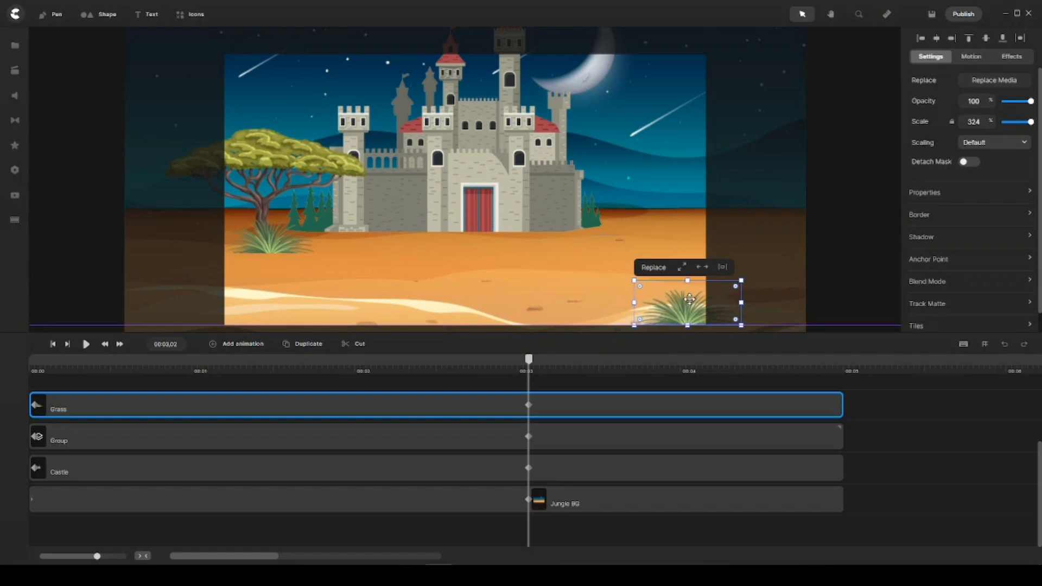
pyautogui.moveTo(689, 299); pyautogui.dragTo(690, 299)
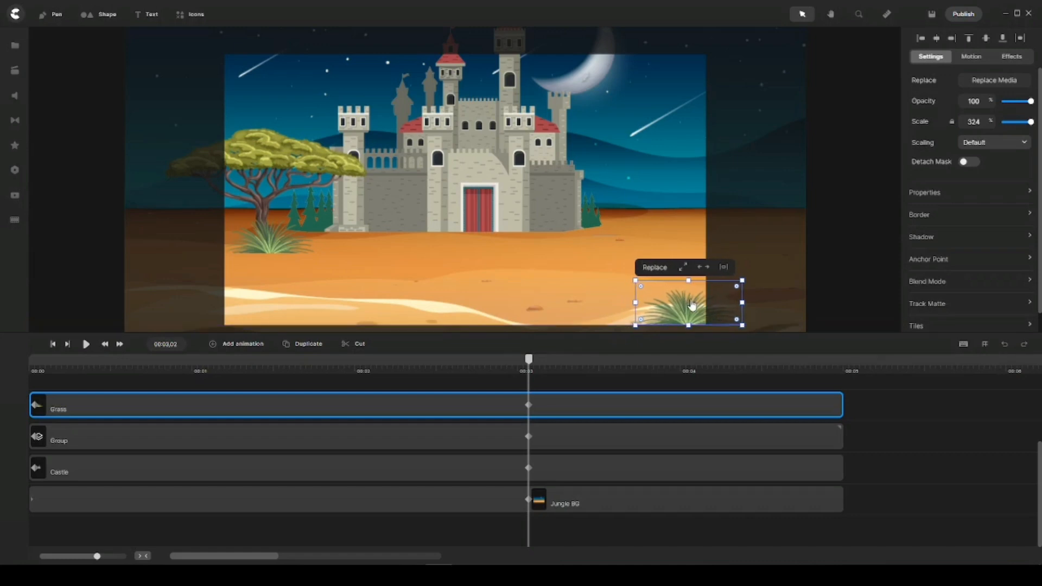
pyautogui.click(537, 397)
# Step: Play the scene from the beginning to check the foreground grass animation, and return to the start
pyautogui.moveTo(525, 367); pyautogui.dragTo(3, 369)
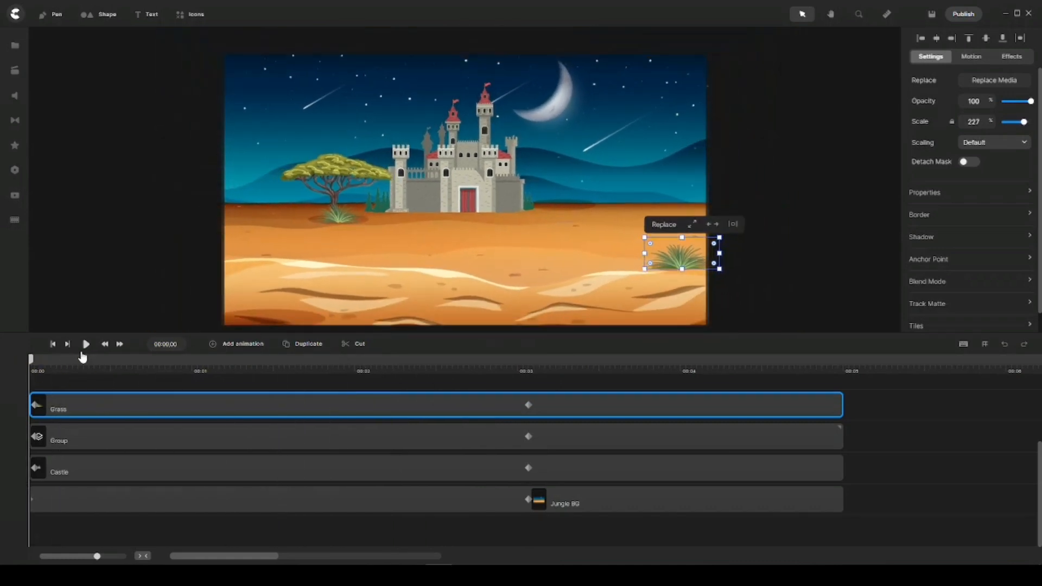
pyautogui.click(86, 346)
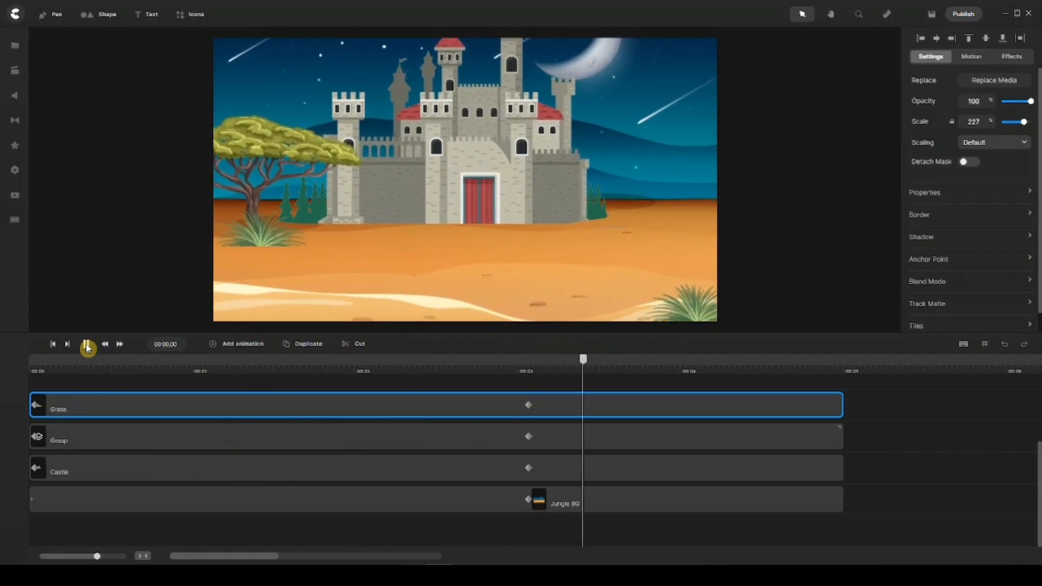
pyautogui.click(86, 345)
pyautogui.click(53, 344)
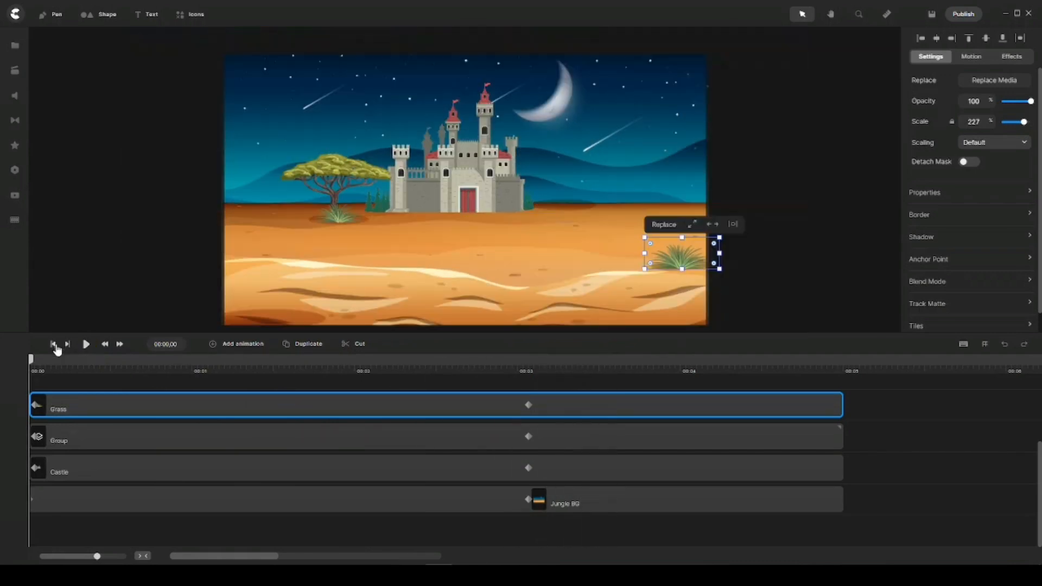
# Step: Add the Mountain image from the project media and place it in the foreground, partly beyond the canvas's right edge
pyautogui.click(15, 48)
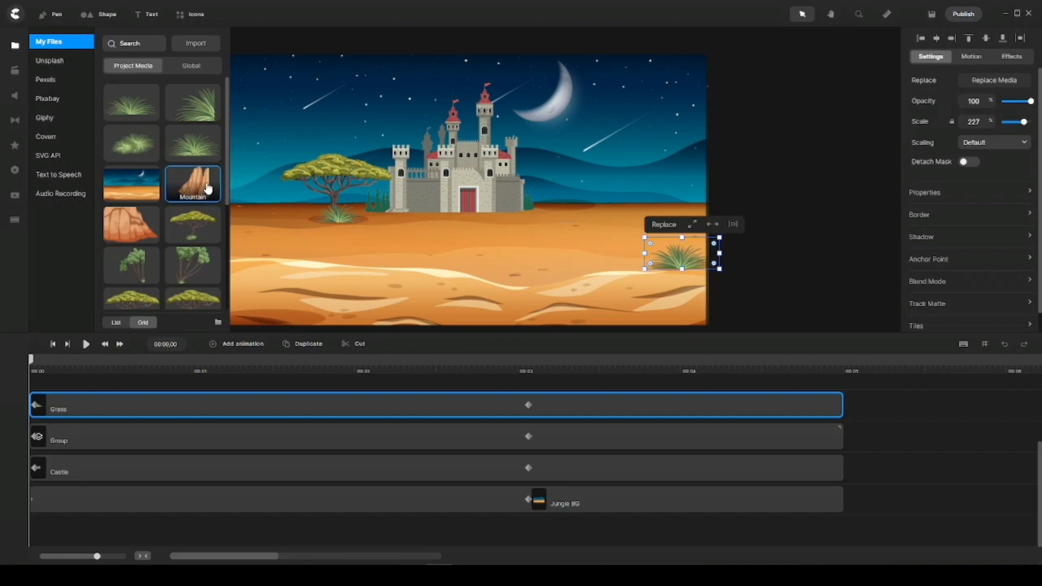
pyautogui.moveTo(211, 194); pyautogui.dragTo(433, 232)
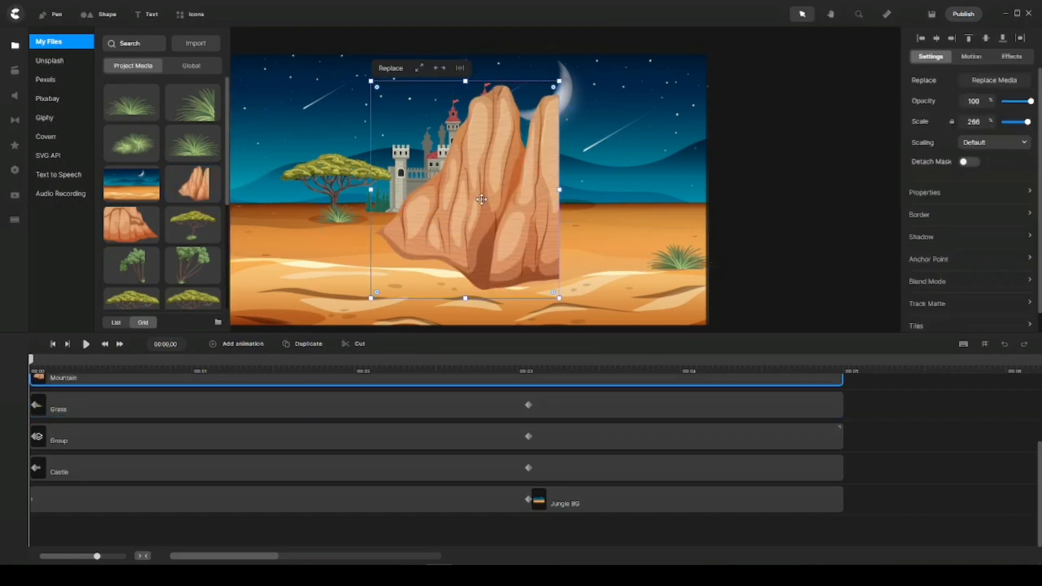
pyautogui.moveTo(481, 199); pyautogui.dragTo(668, 261)
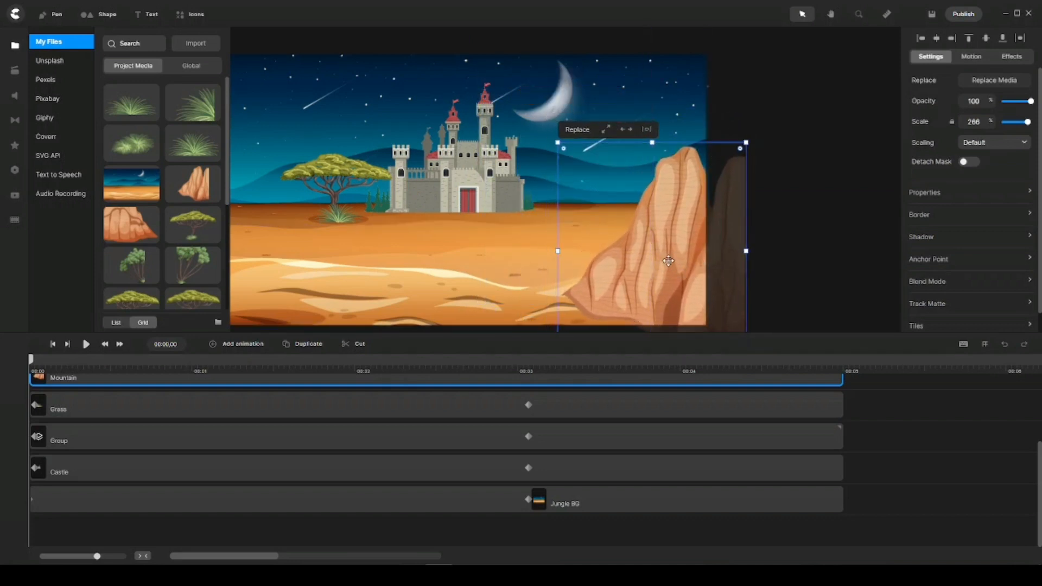
# Step: Add the Mountain1 image, enlarge it to 318% and place it in the foreground, partly beyond the canvas's left edge
pyautogui.moveTo(131, 226); pyautogui.dragTo(342, 222)
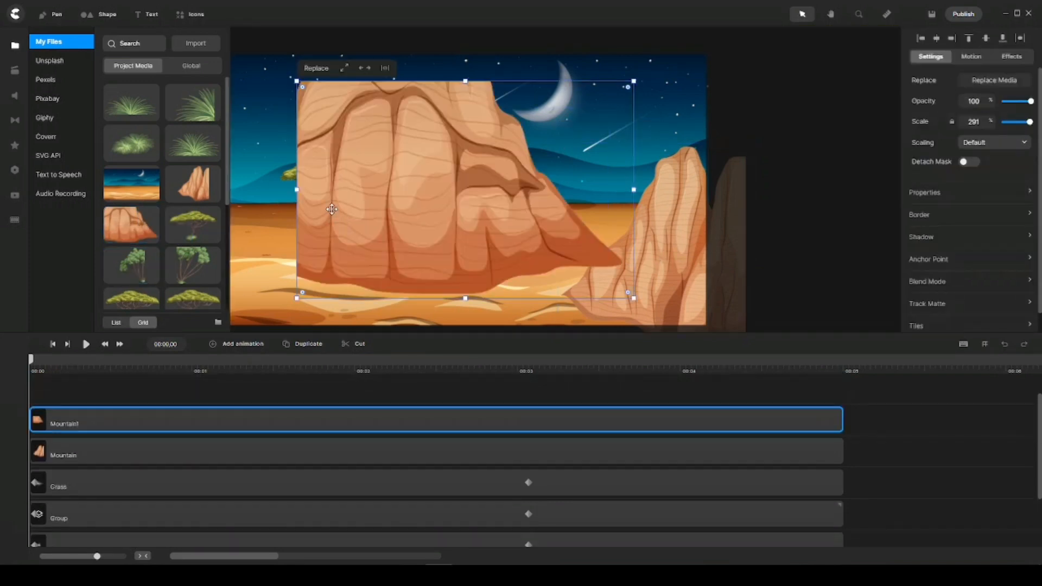
pyautogui.click(13, 47)
pyautogui.moveTo(475, 170); pyautogui.dragTo(413, 204)
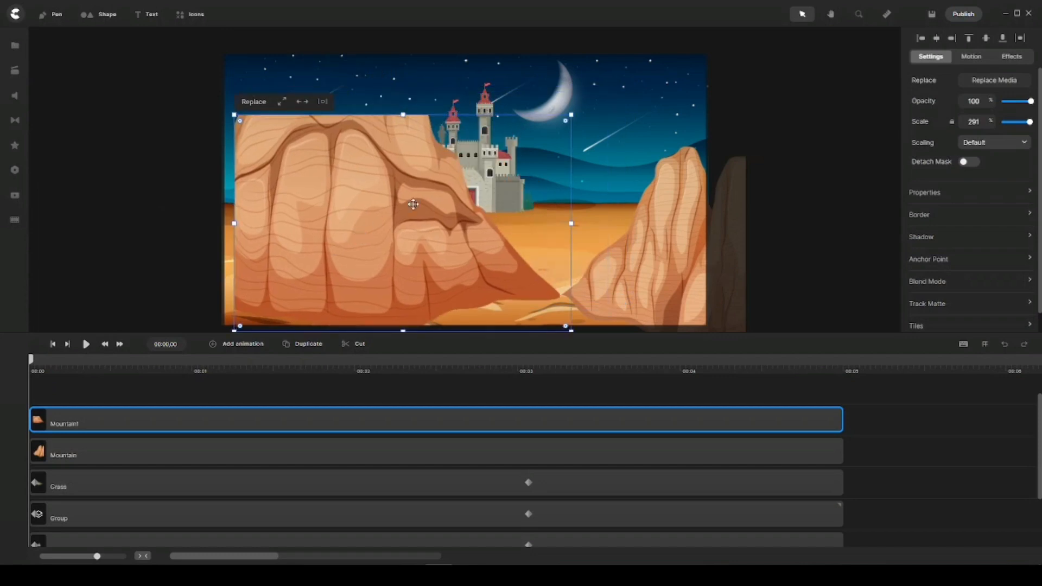
pyautogui.moveTo(472, 175); pyautogui.dragTo(261, 218)
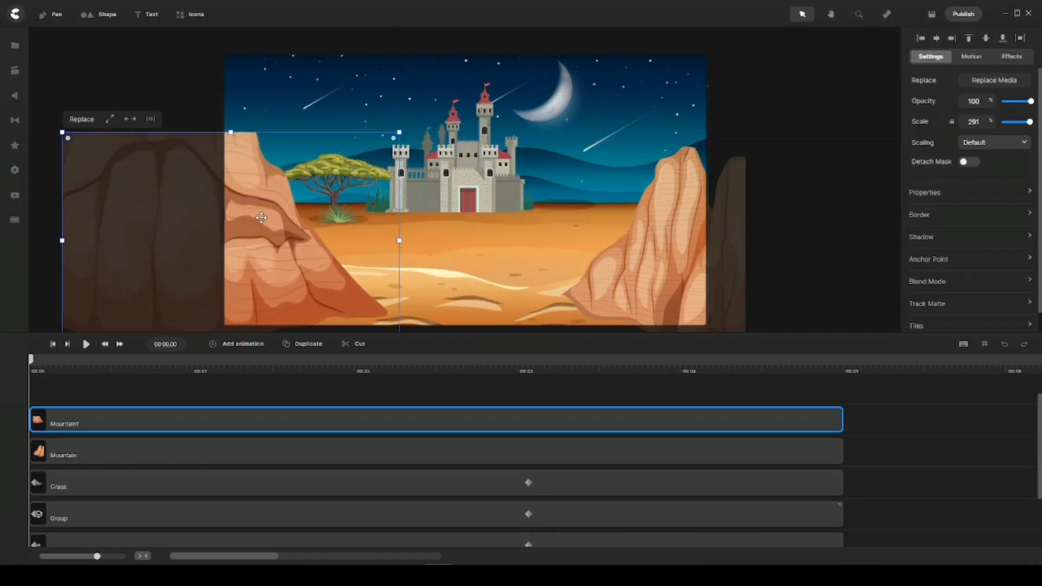
pyautogui.moveTo(399, 131); pyautogui.dragTo(428, 113)
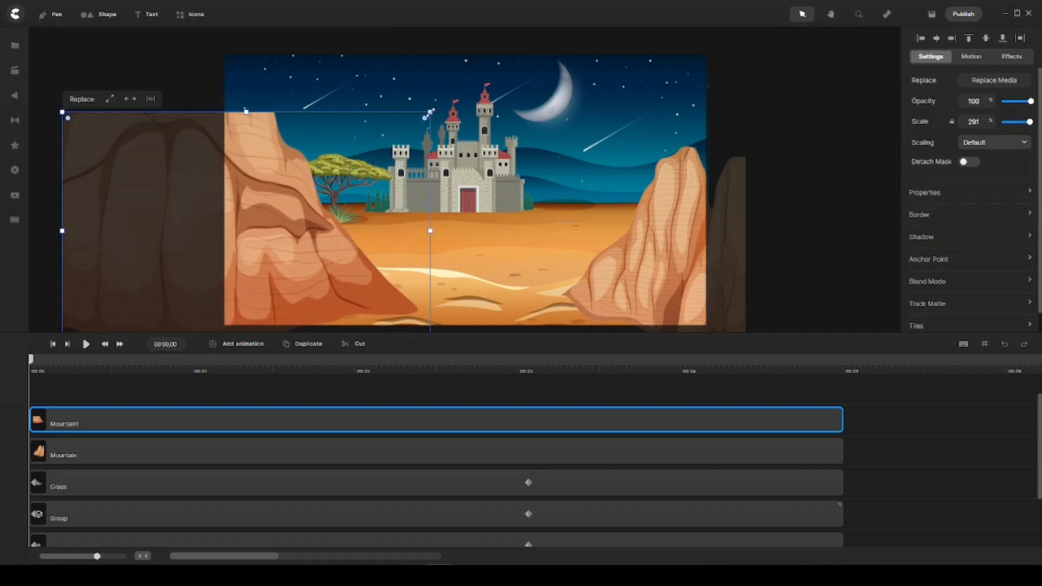
pyautogui.moveTo(269, 199); pyautogui.dragTo(215, 198)
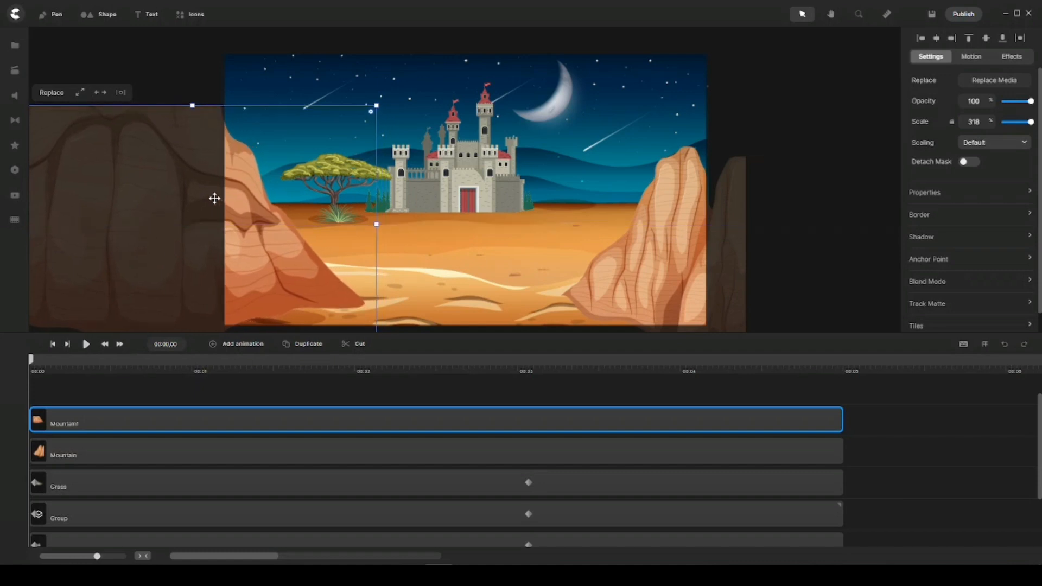
# Step: Add a position and scale animation with Linear easing to the Mountain layer, starting at 00:00,01
pyautogui.click(436, 391)
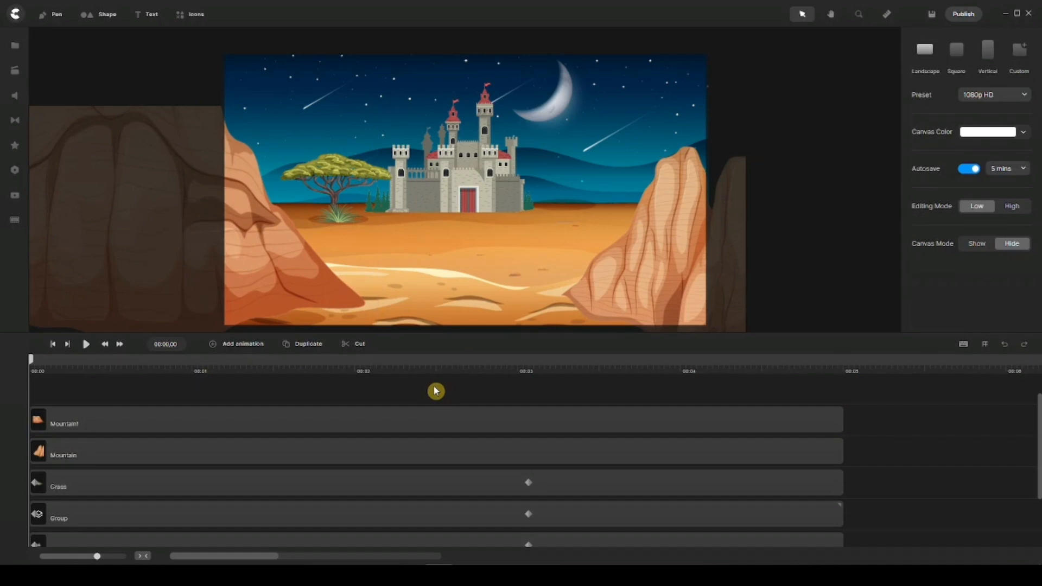
pyautogui.click(357, 454)
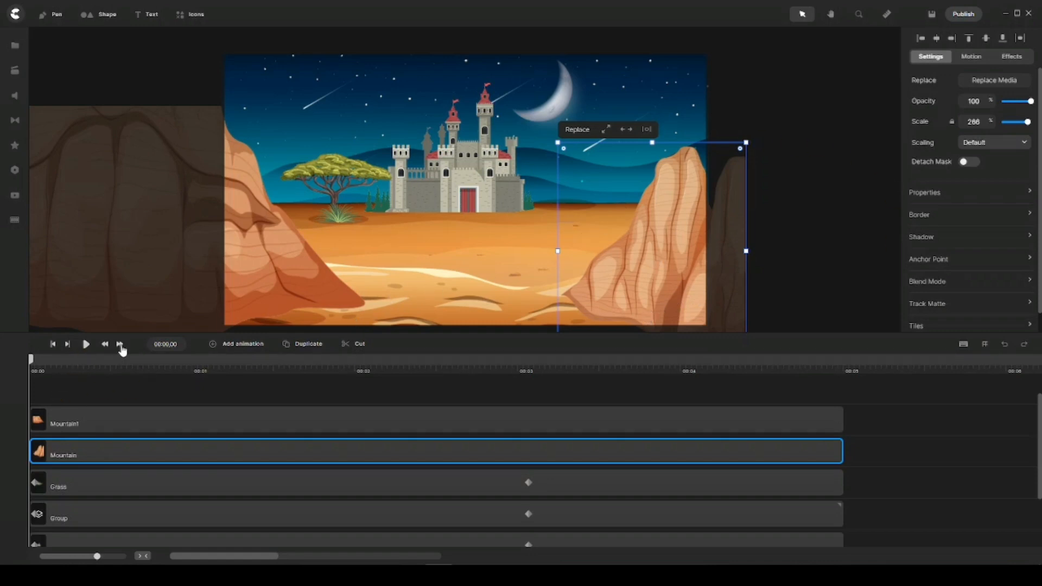
pyautogui.click(120, 345)
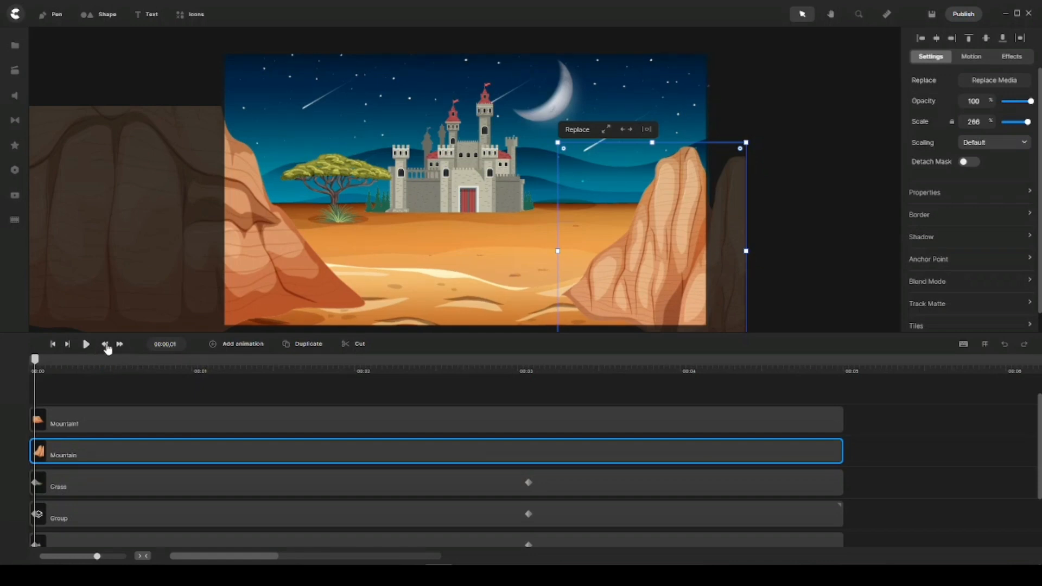
pyautogui.click(106, 346)
pyautogui.press('p')
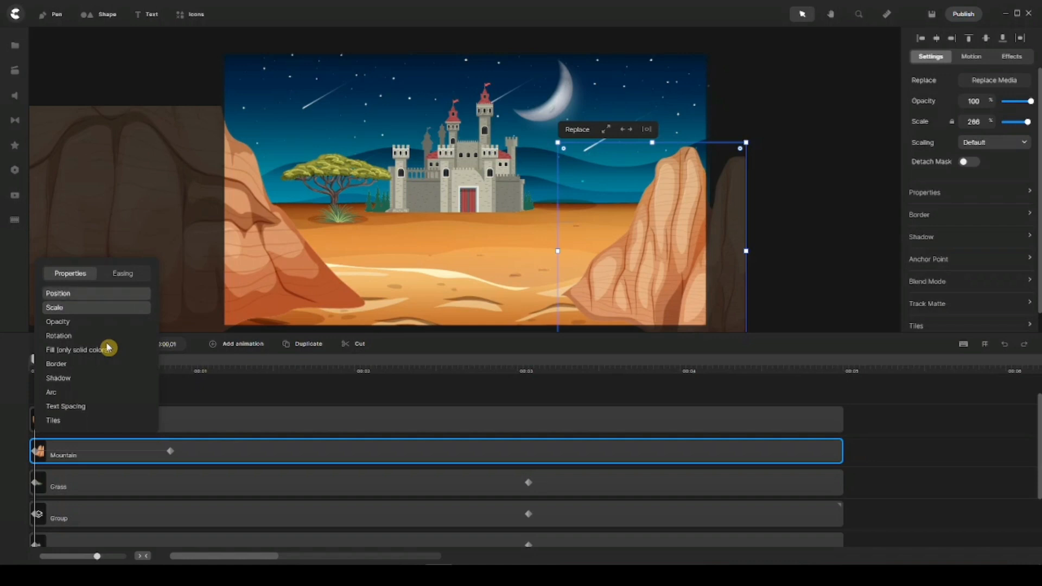
pyautogui.click(76, 321)
pyautogui.click(127, 275)
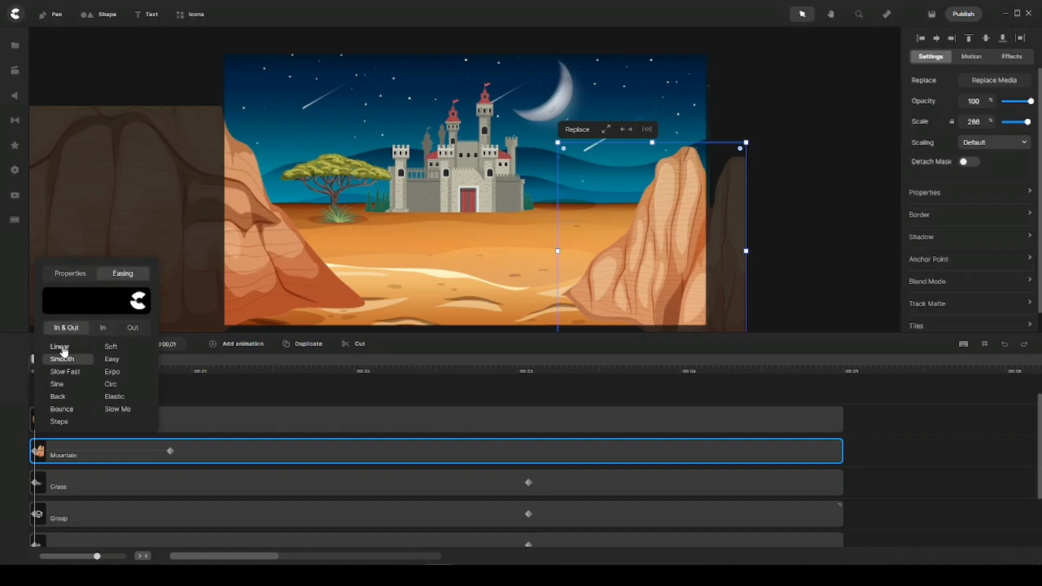
pyautogui.click(219, 394)
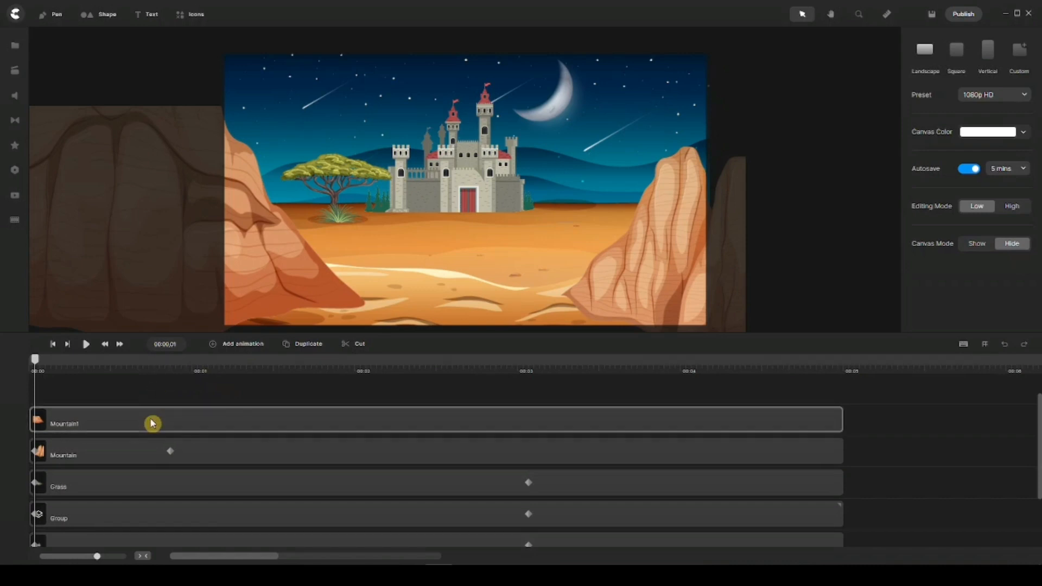
# Step: End the Mountain animation at 00:03,02 with the mountain enlarged to 401% and moved beyond the canvas's lower-right corner
pyautogui.click(199, 462)
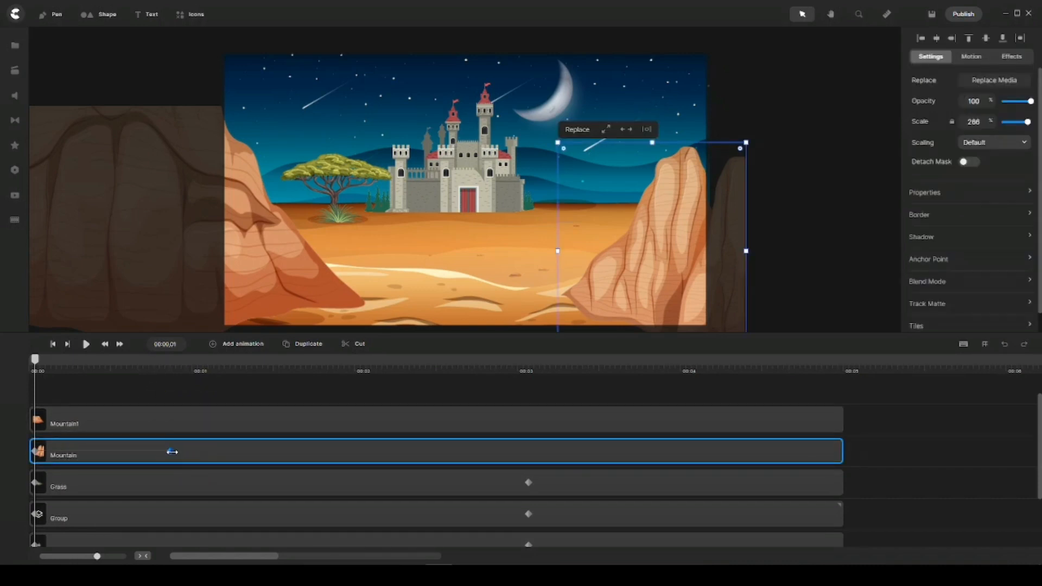
pyautogui.moveTo(172, 451); pyautogui.dragTo(503, 454)
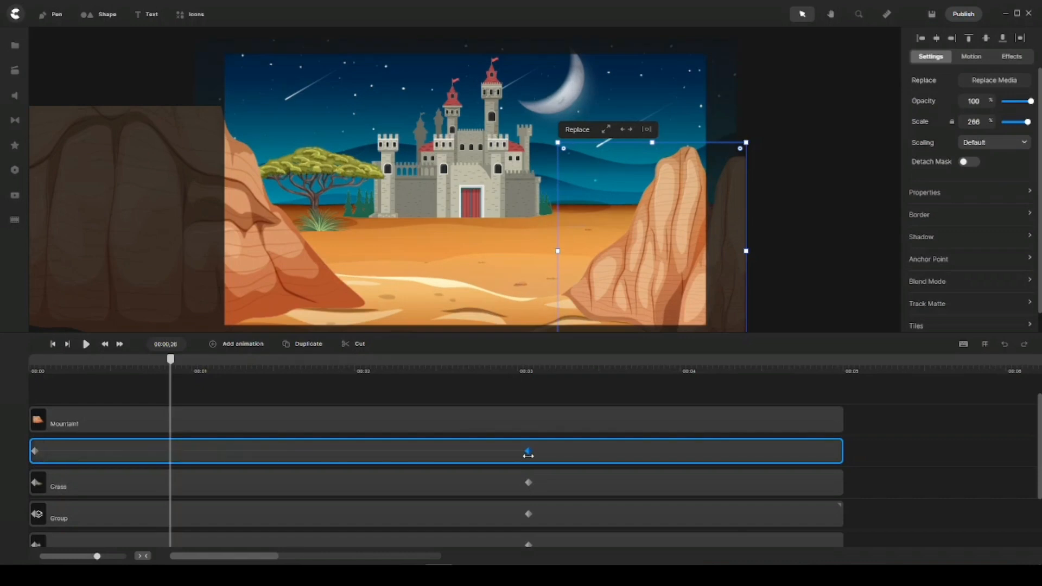
pyautogui.click(528, 454)
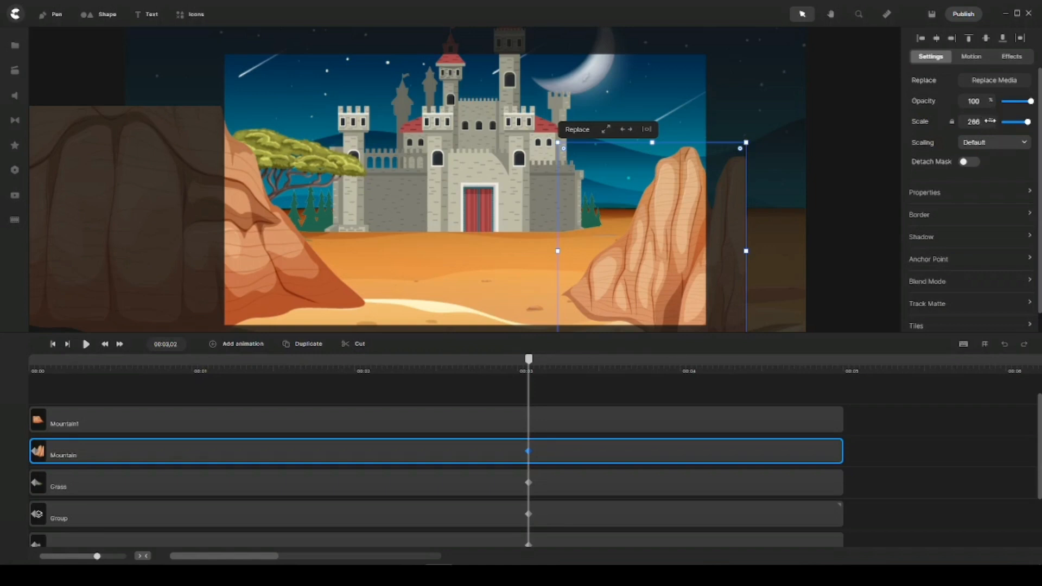
pyautogui.moveTo(991, 121); pyautogui.dragTo(1030, 121)
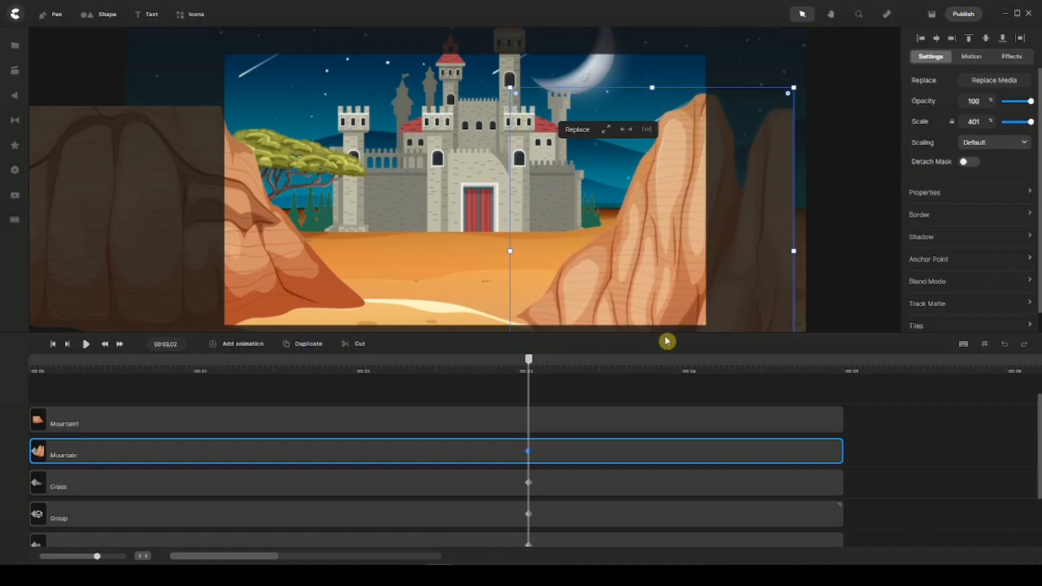
pyautogui.moveTo(665, 335); pyautogui.dragTo(676, 365)
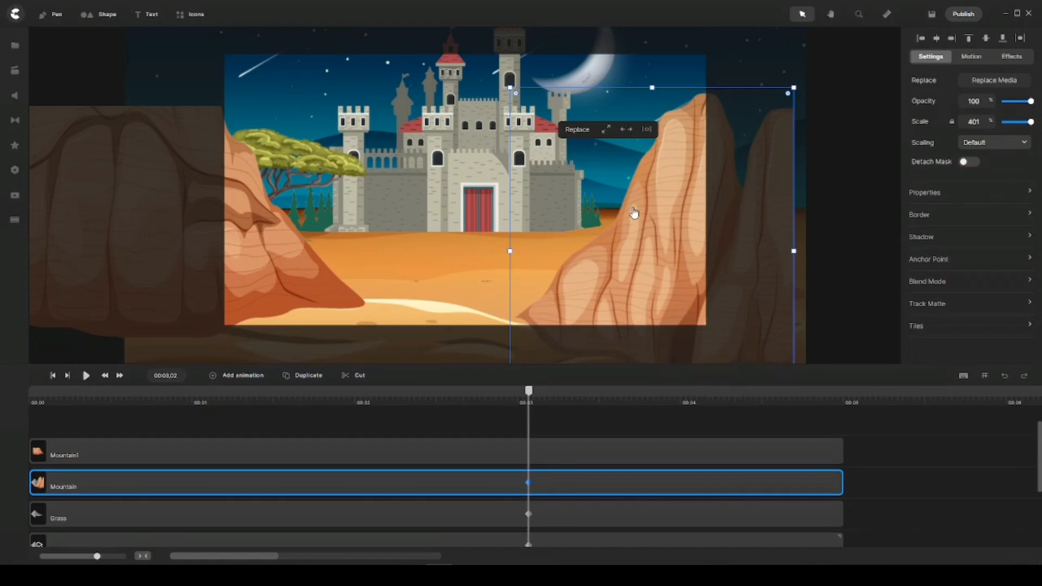
pyautogui.moveTo(633, 209); pyautogui.dragTo(733, 308)
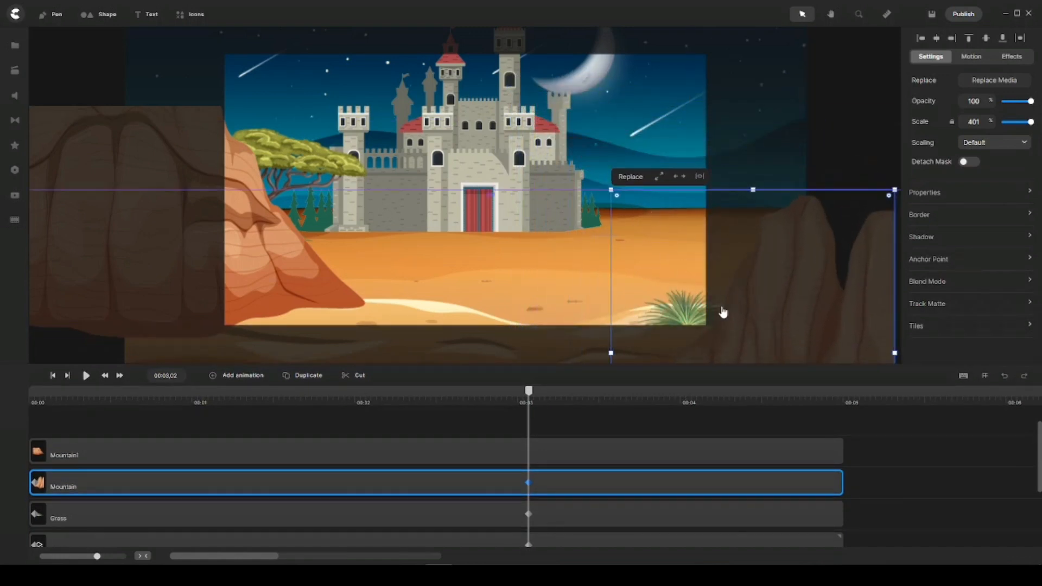
pyautogui.click(528, 400)
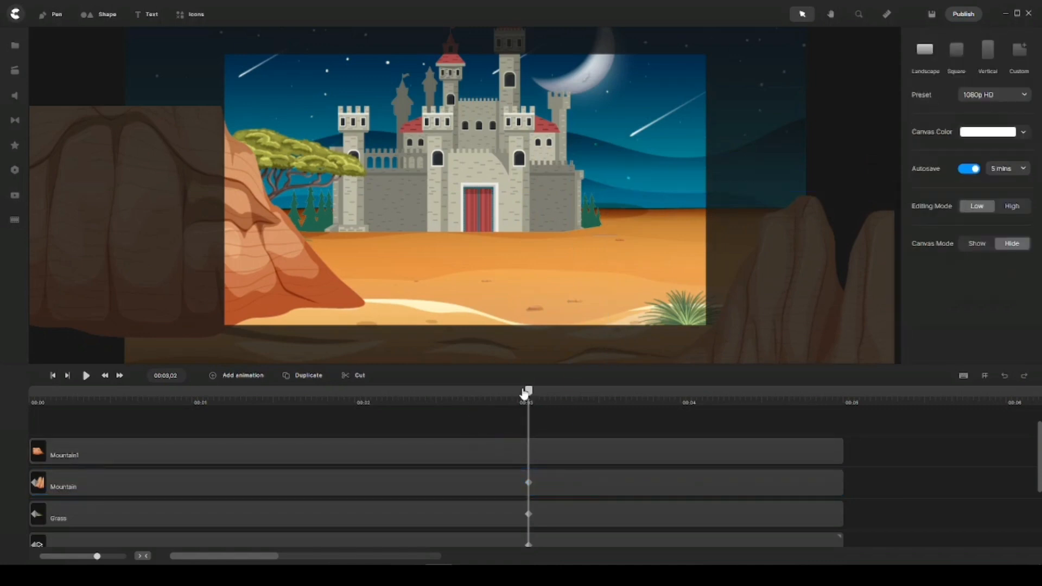
# Step: Scrub the timeline from the start past 00:03 and back to check the Mountain animation
pyautogui.moveTo(525, 395); pyautogui.dragTo(18, 356)
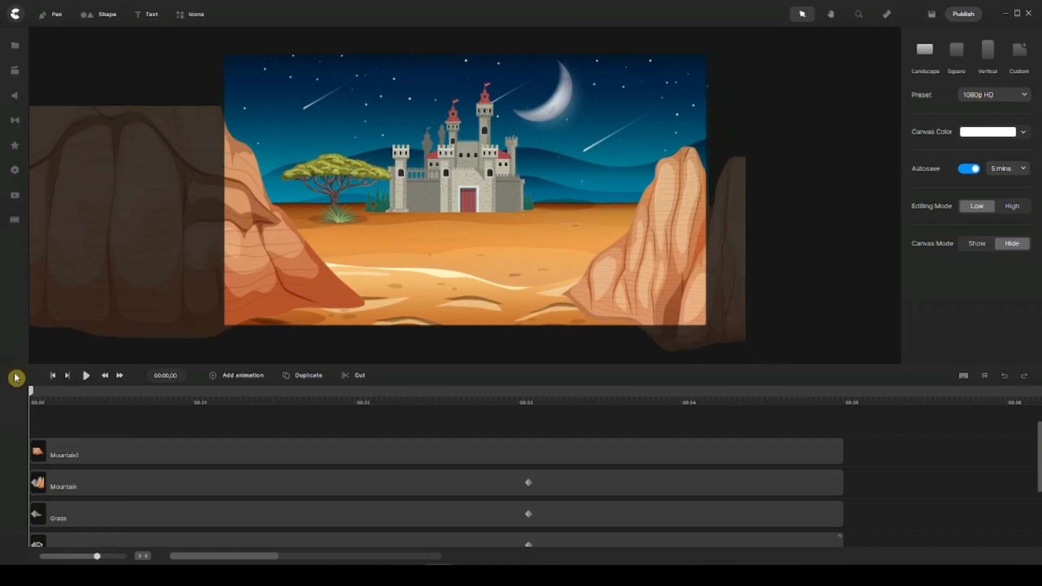
pyautogui.moveTo(31, 392); pyautogui.dragTo(578, 350)
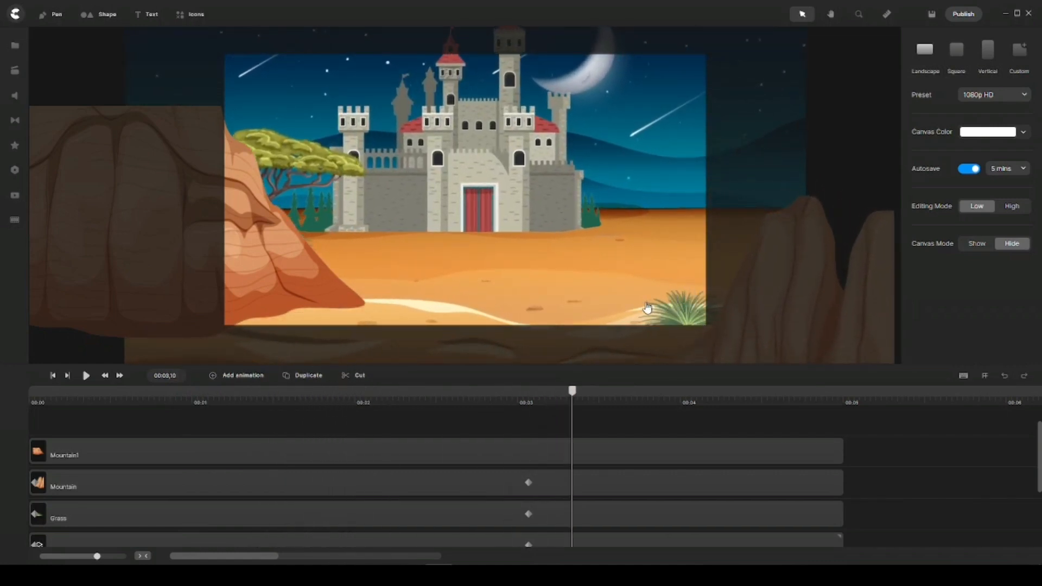
pyautogui.moveTo(572, 391); pyautogui.dragTo(21, 372)
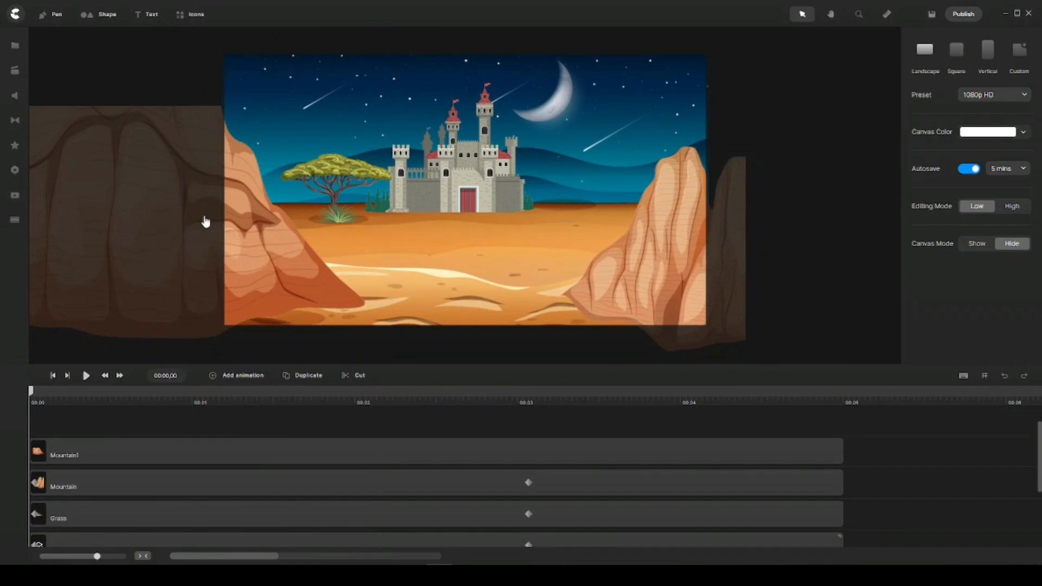
# Step: Add an animation with Linear easing to the Mountain1 layer, starting at 00:00,01
pyautogui.click(61, 418)
pyautogui.click(119, 376)
pyautogui.moveTo(90, 396); pyautogui.dragTo(89, 412)
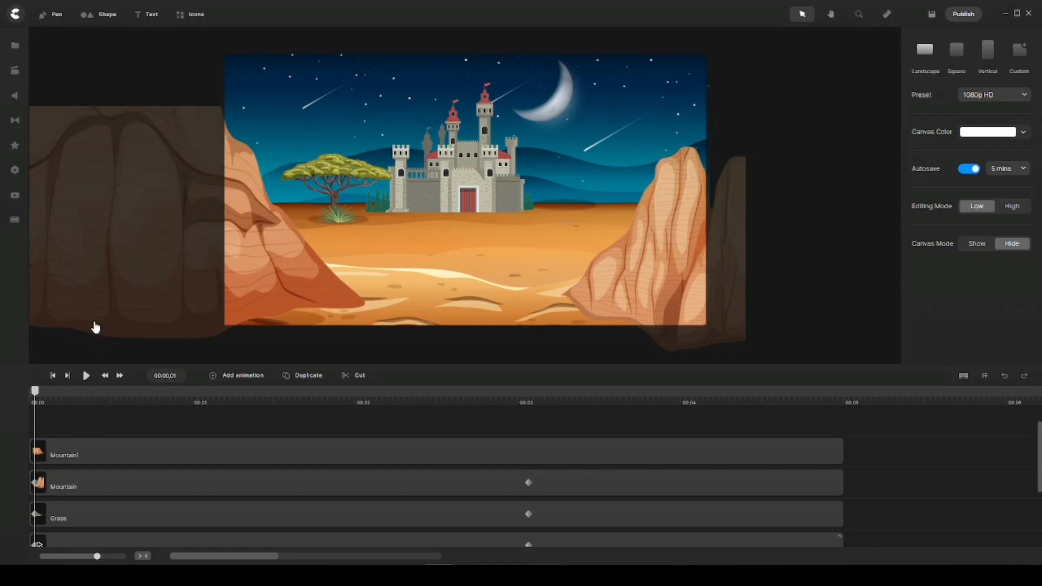
pyautogui.click(117, 361)
pyautogui.click(165, 452)
pyautogui.click(166, 452)
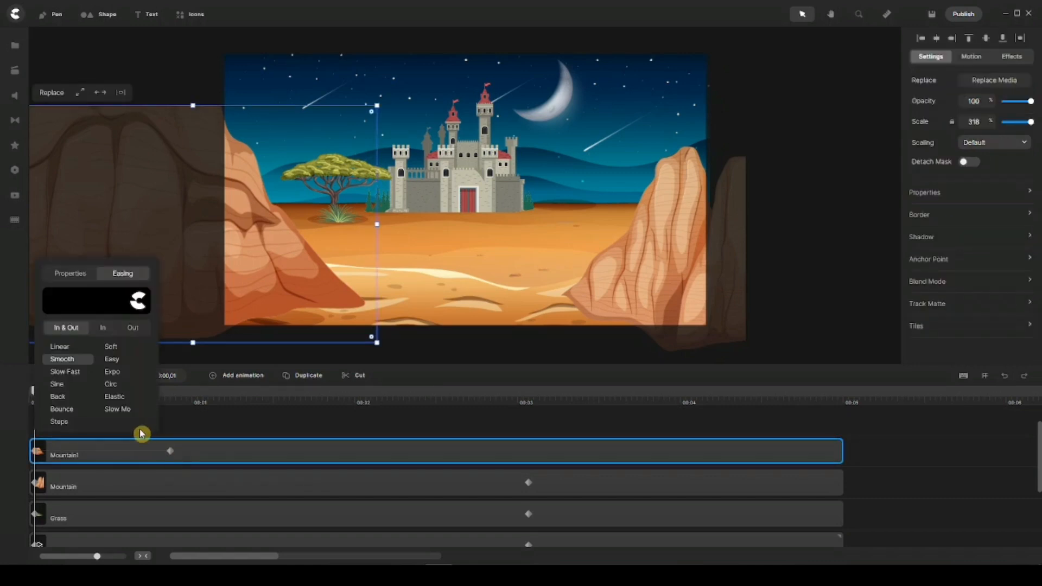
pyautogui.click(70, 347)
pyautogui.click(247, 433)
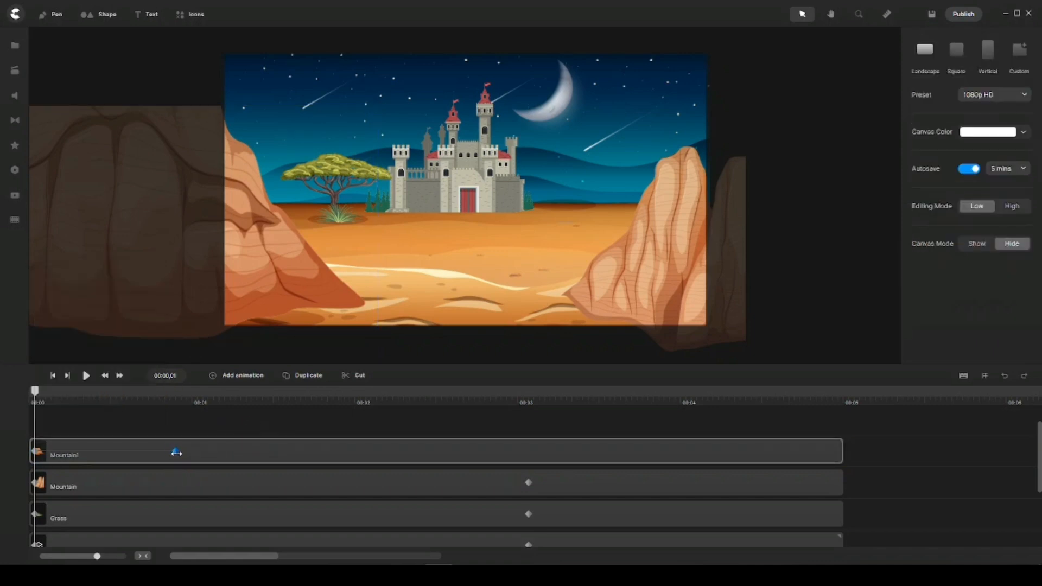
# Step: End the Mountain1 animation at 00:03,02 with the mountain enlarged to 432% and moved beyond the canvas's lower-left corner
pyautogui.moveTo(176, 452); pyautogui.dragTo(247, 450)
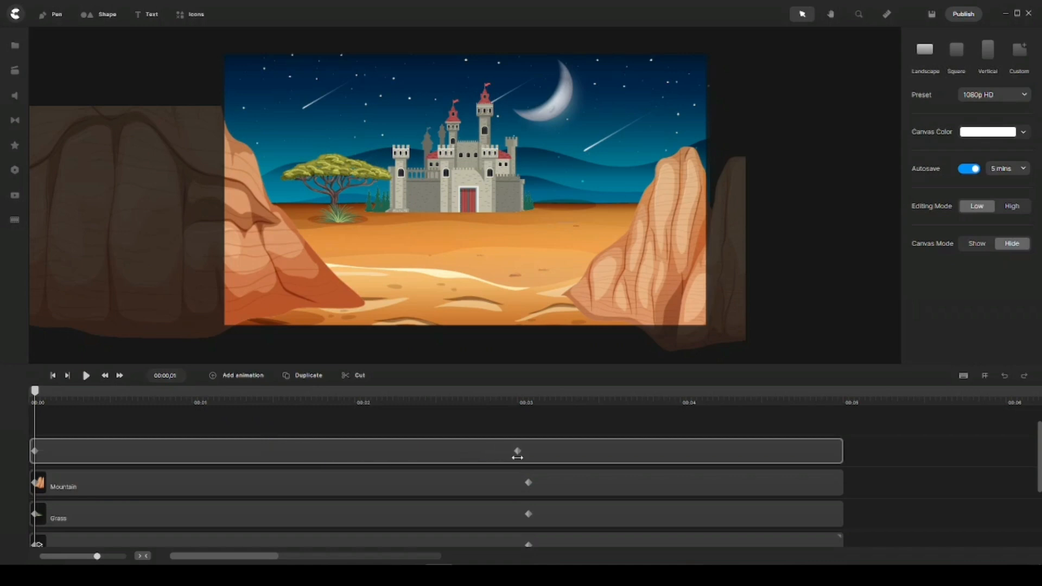
pyautogui.moveTo(528, 457); pyautogui.dragTo(529, 459)
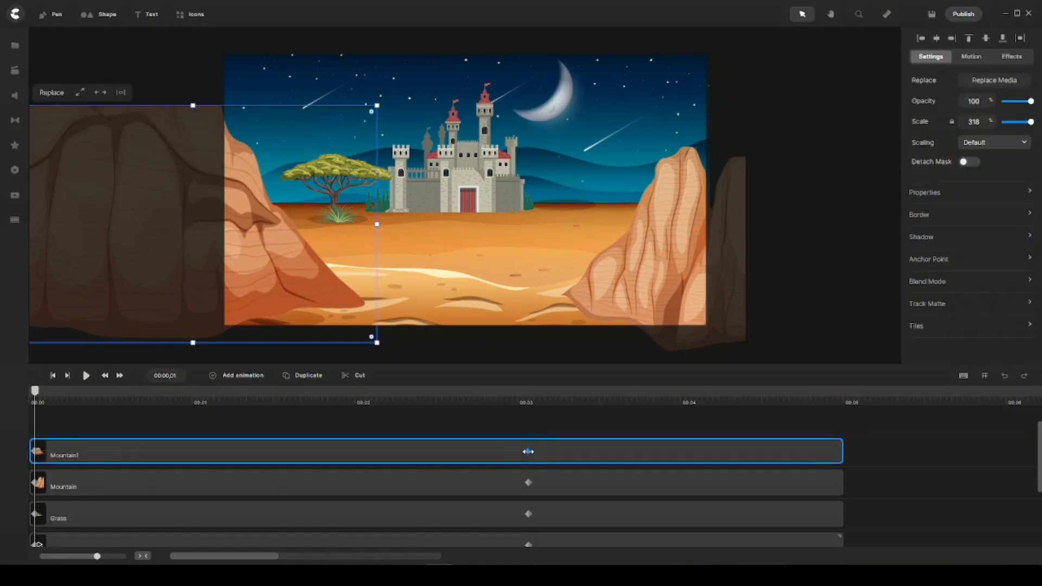
pyautogui.click(528, 452)
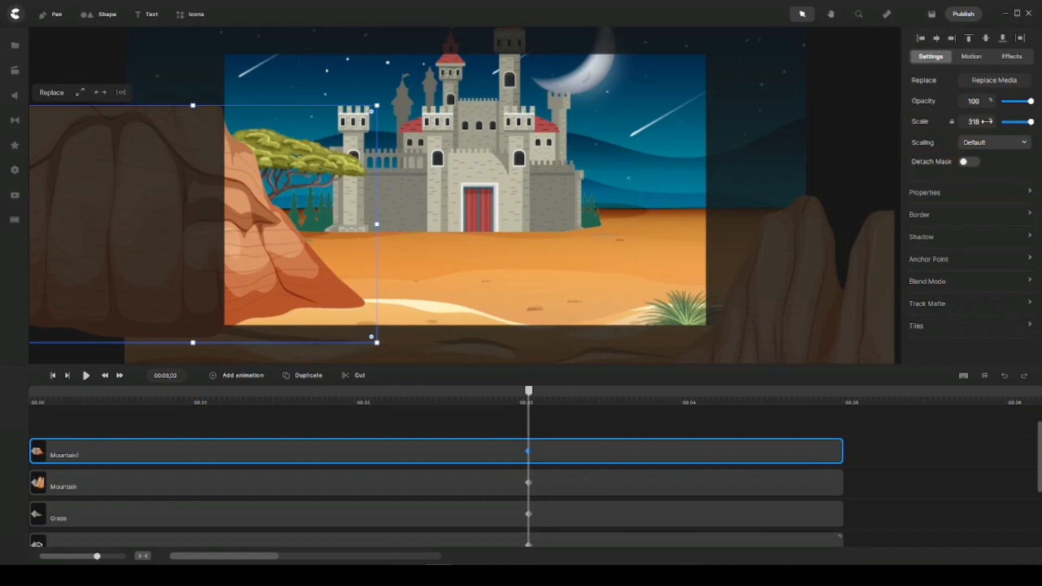
pyautogui.moveTo(986, 122); pyautogui.dragTo(1018, 127)
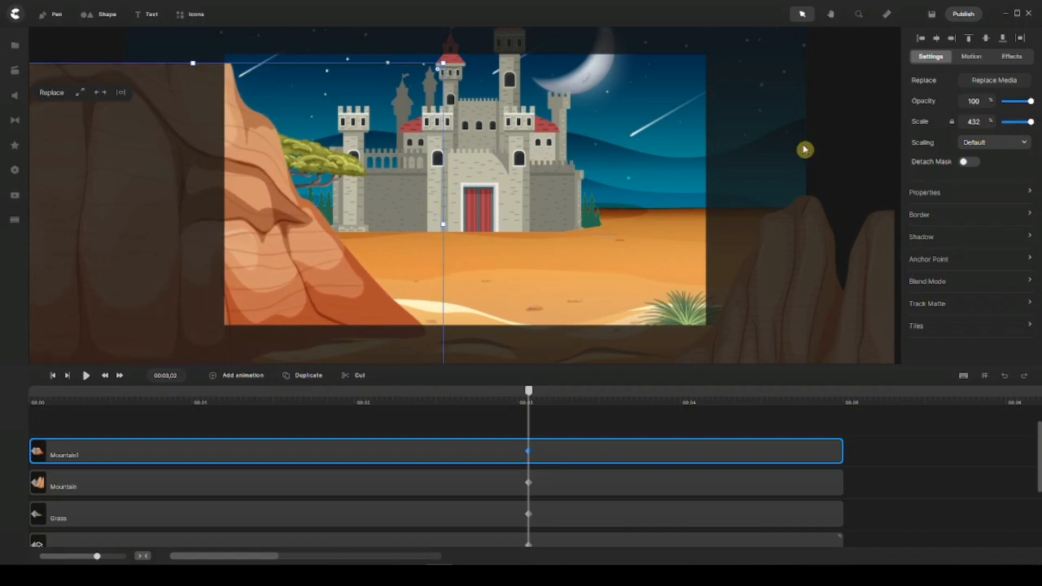
pyautogui.moveTo(296, 222); pyautogui.dragTo(161, 303)
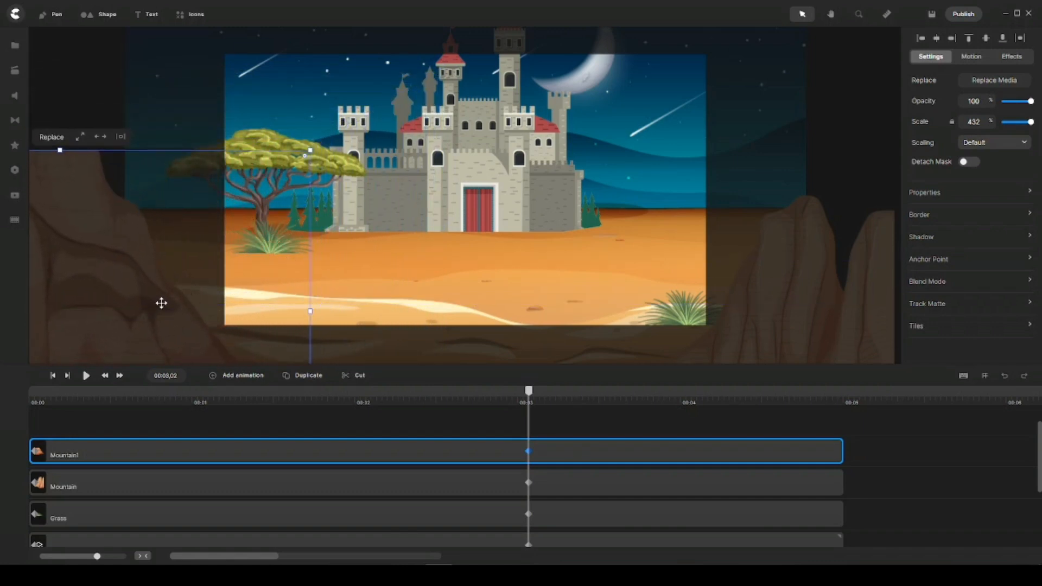
pyautogui.click(429, 431)
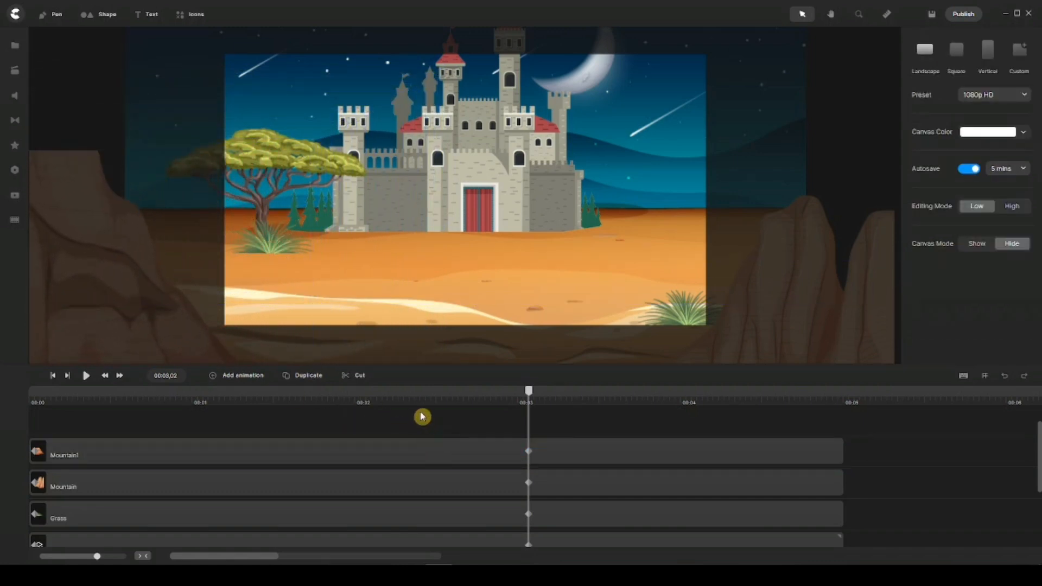
# Step: Play the whole scene from the beginning to check the zoom-in with both foreground mountains animated
pyautogui.click(52, 375)
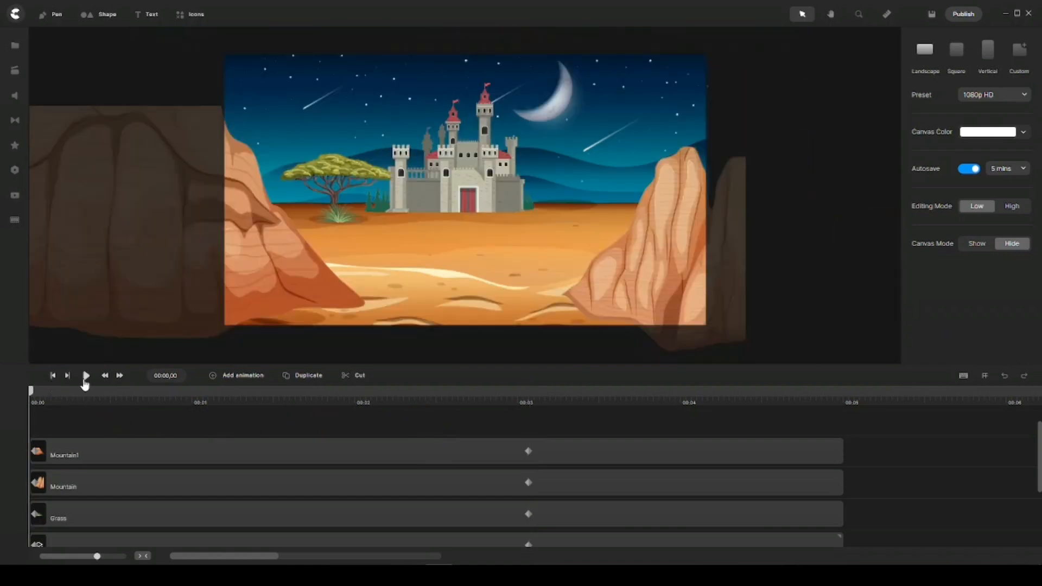
pyautogui.click(86, 377)
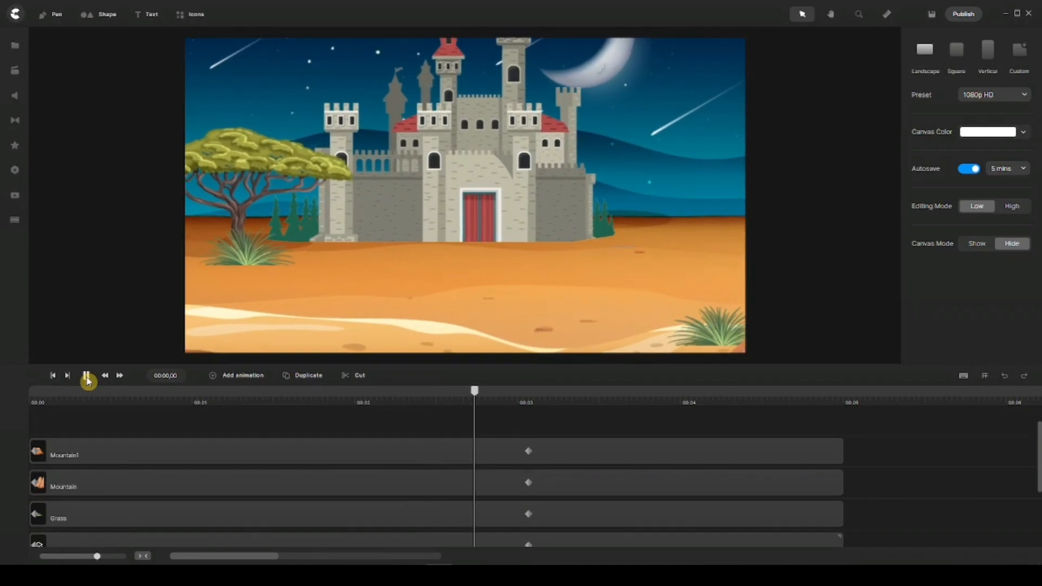
pyautogui.click(86, 380)
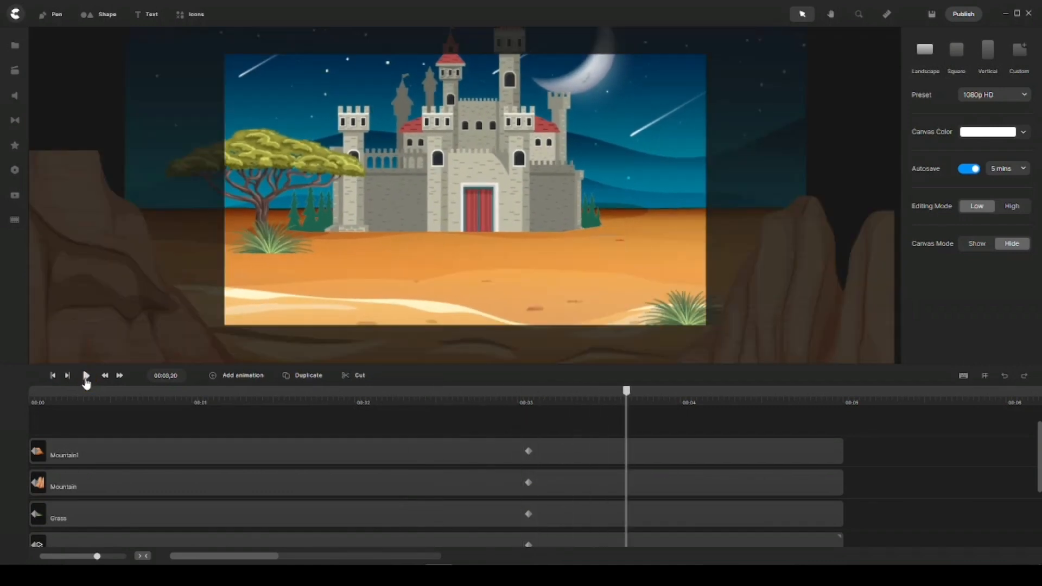
pyautogui.click(52, 376)
pyautogui.click(51, 379)
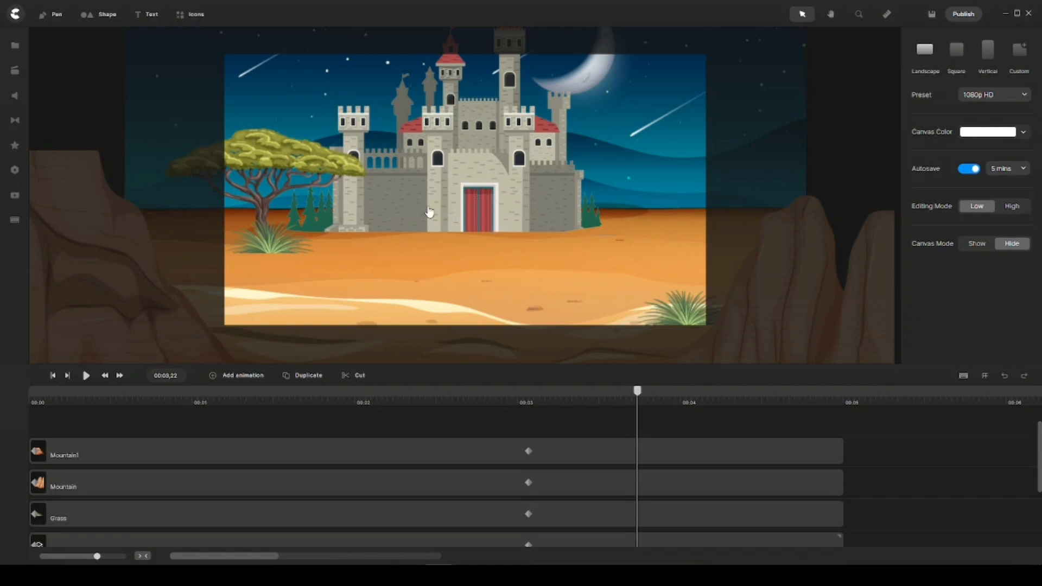
pyautogui.click(434, 424)
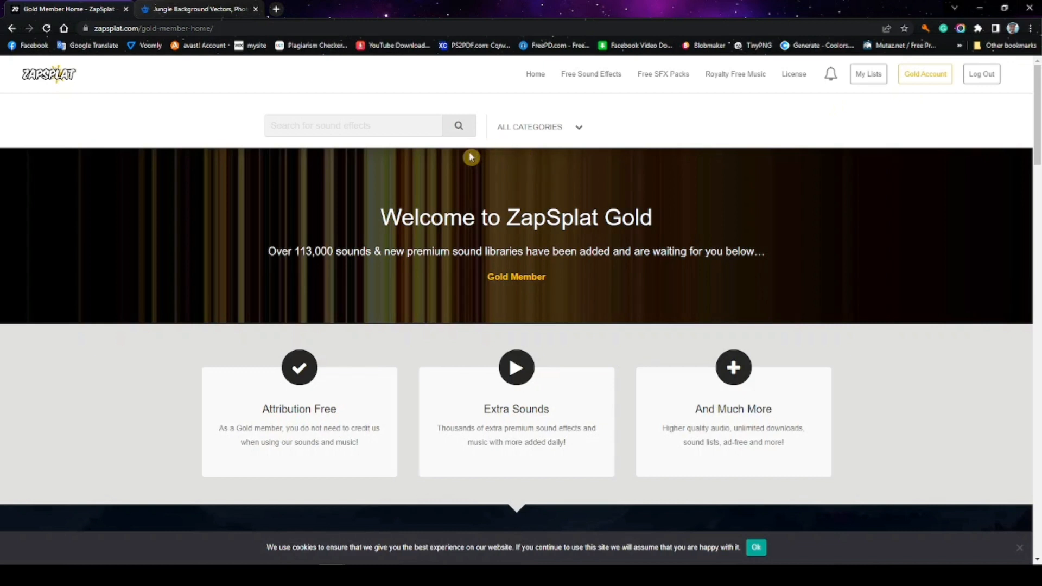
# Step: Search the ZapSplat website in the browser for "swoosh" sound effects and look through the results
pyautogui.click(565, 130)
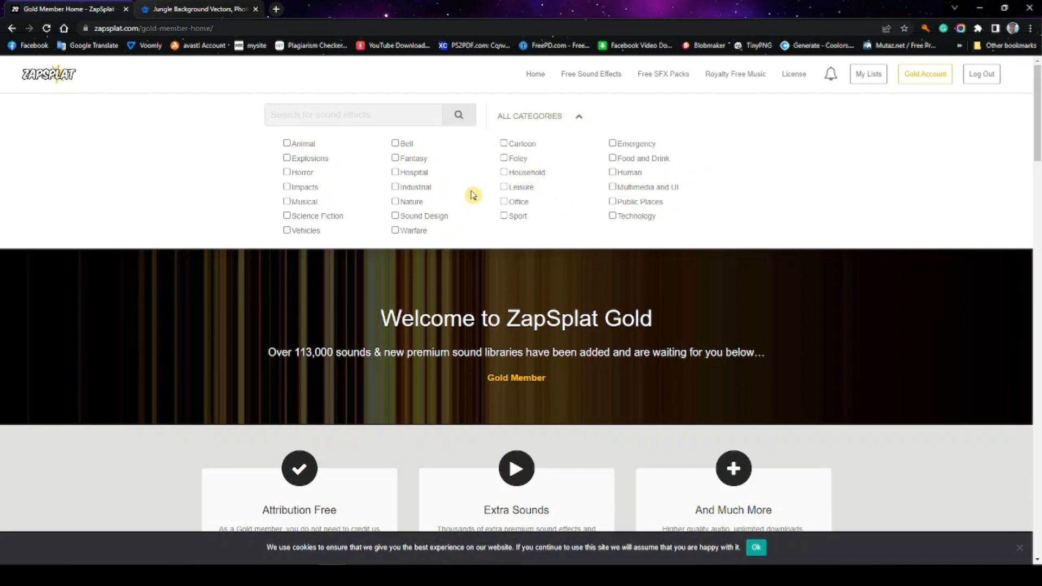
pyautogui.click(394, 114)
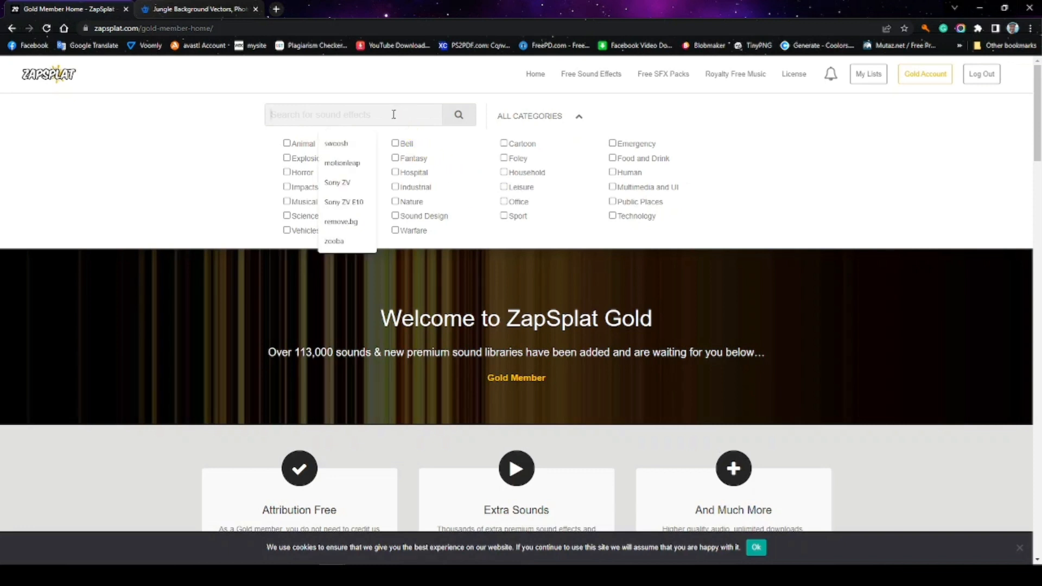
pyautogui.click(350, 142)
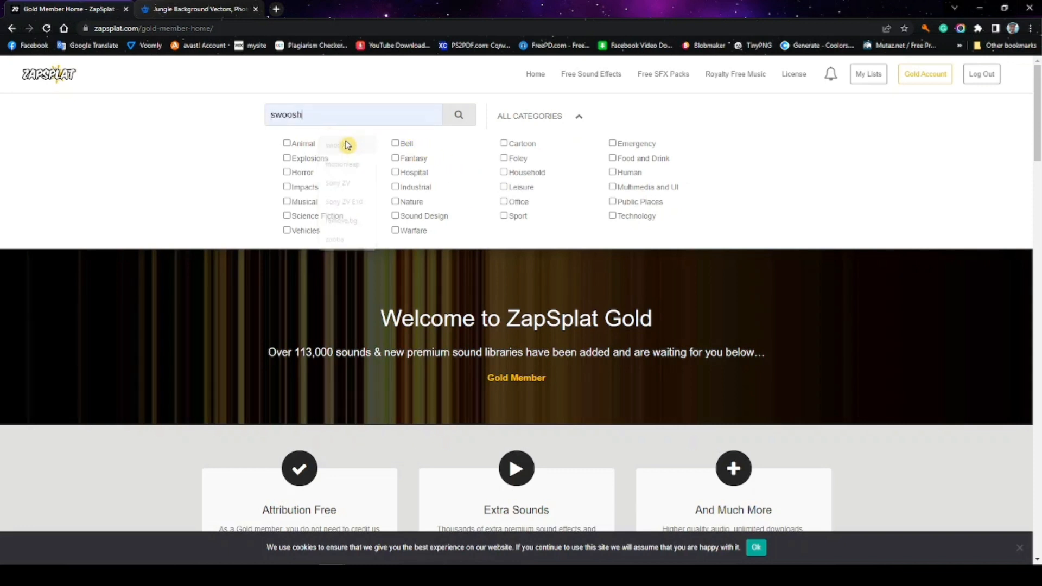
pyautogui.click(459, 118)
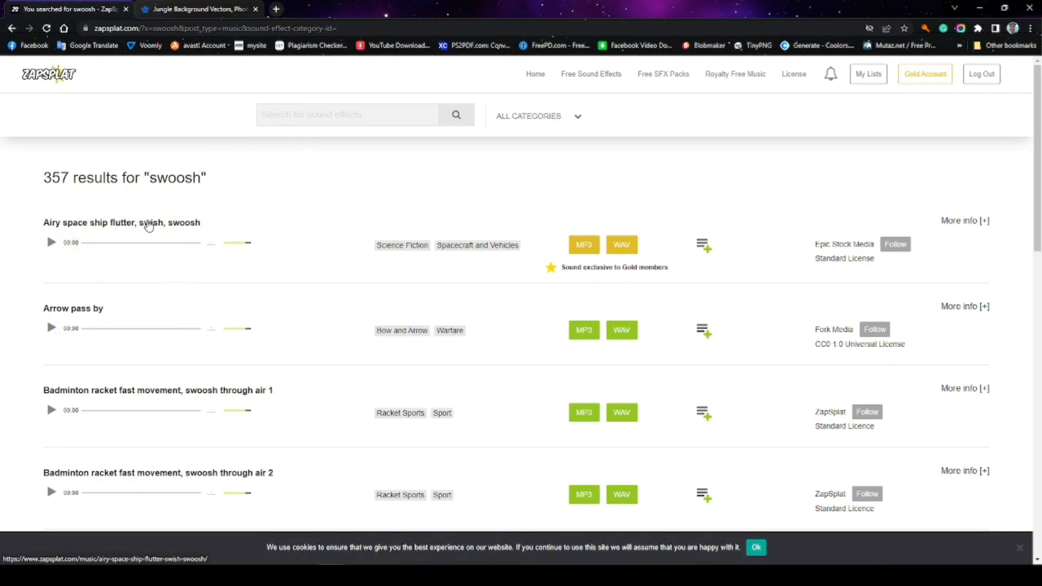
pyautogui.scroll(-2, 152, 225)
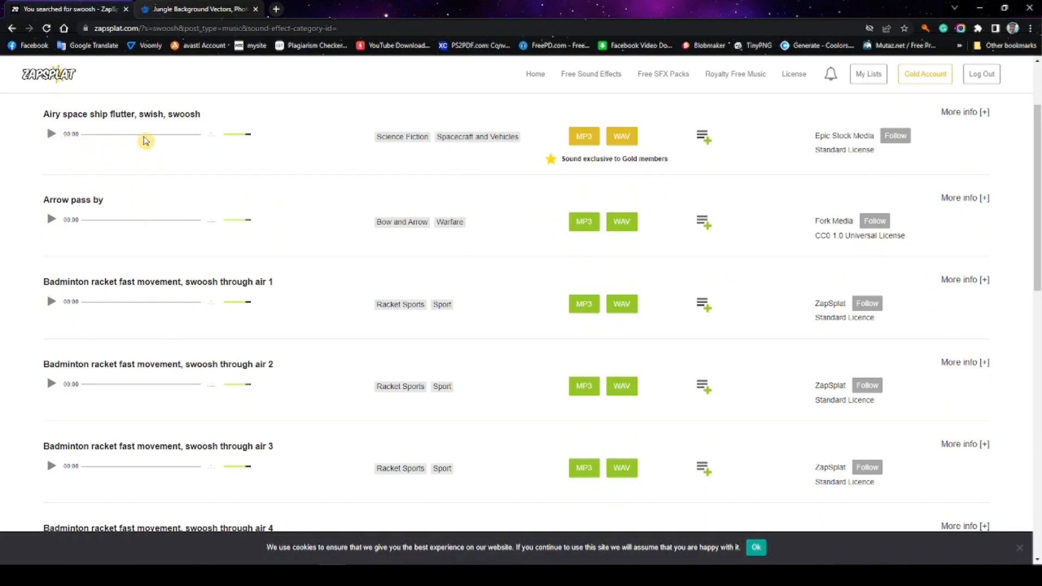
# Step: Look over the swoosh results and view the add-to-list options for the "Airy space ship flutter, swish, swoosh" sound
pyautogui.scroll(2, 237, 175)
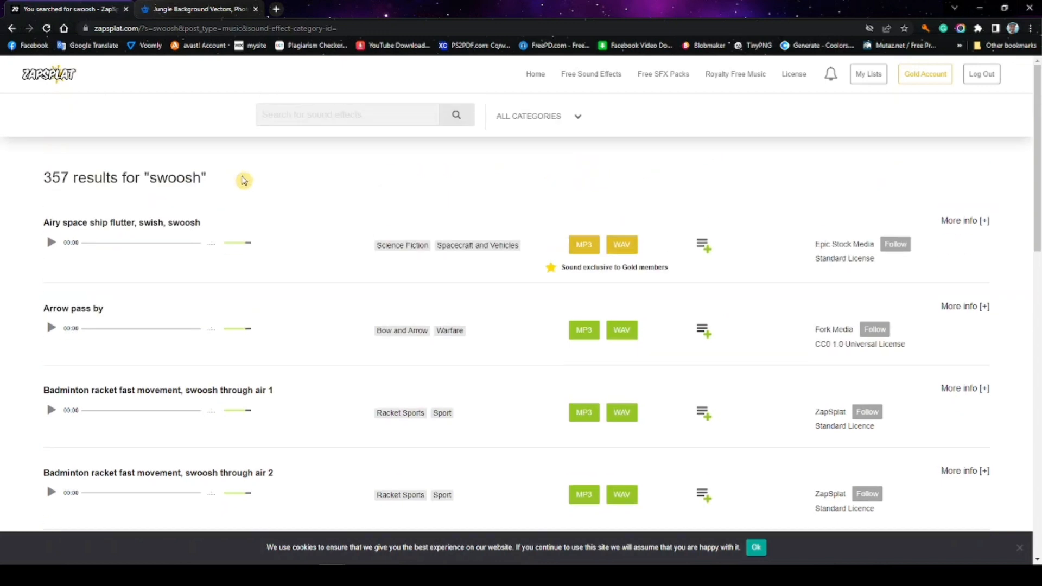
pyautogui.scroll(-2, 353, 225)
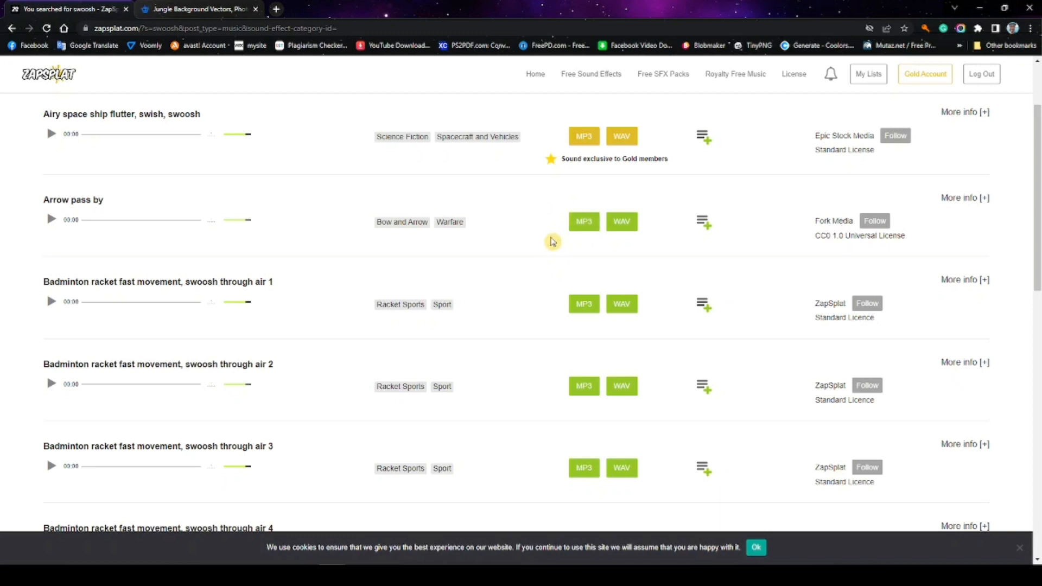
pyautogui.scroll(-2, 546, 244)
pyautogui.scroll(-2, 535, 245)
pyautogui.scroll(2, 539, 239)
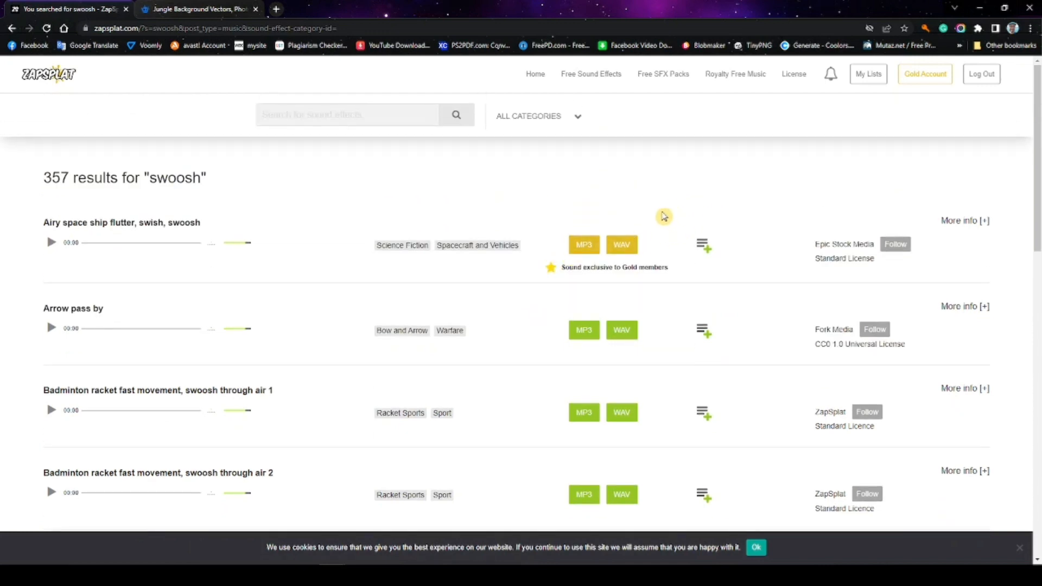
pyautogui.scroll(-2, 239, 239)
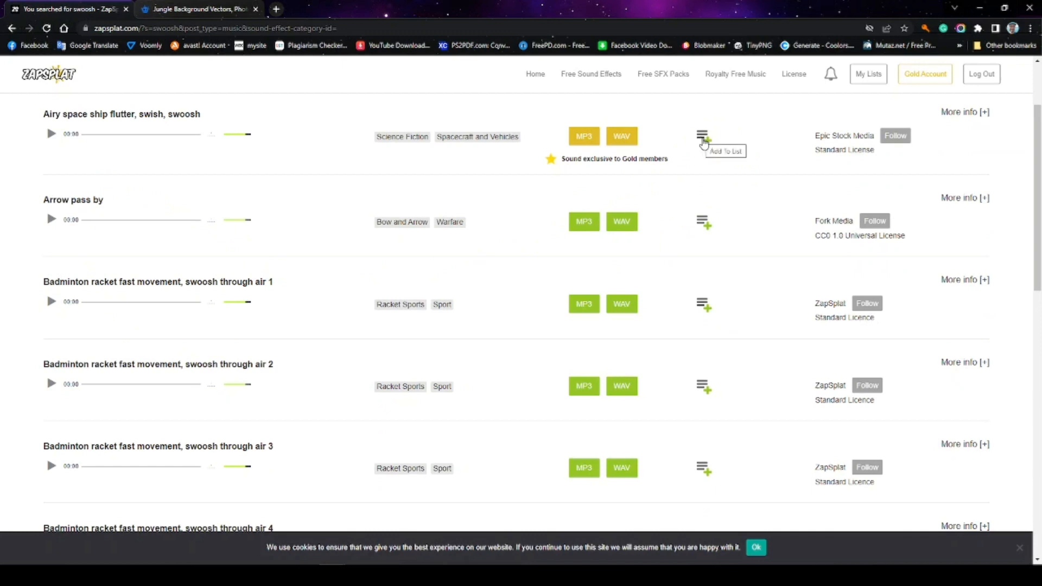
pyautogui.click(703, 139)
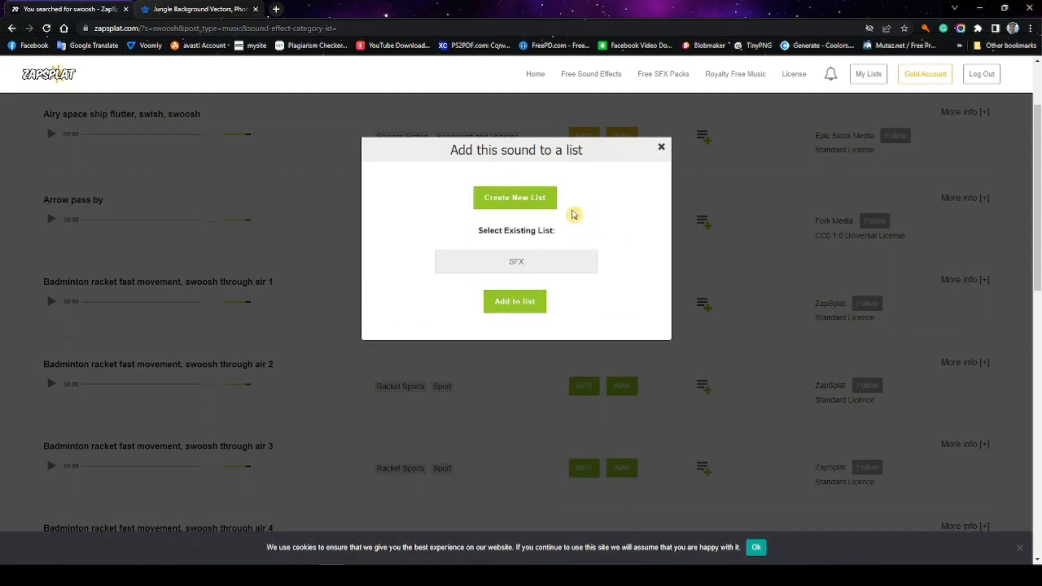
pyautogui.click(661, 146)
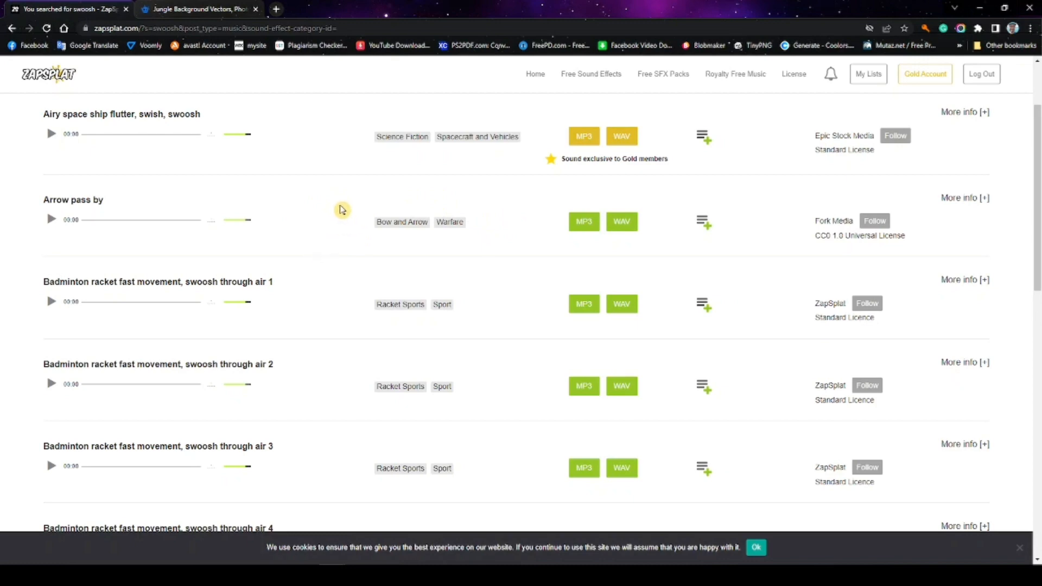
# Step: Set the swoosh search results to show 100 results per page
pyautogui.scroll(-8, 342, 210)
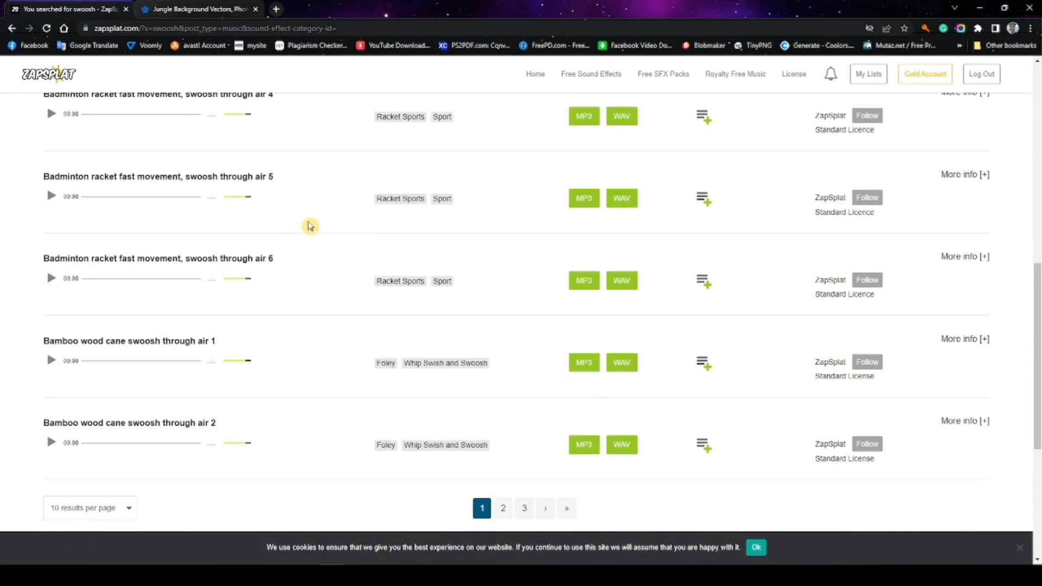
pyautogui.scroll(-4, 311, 227)
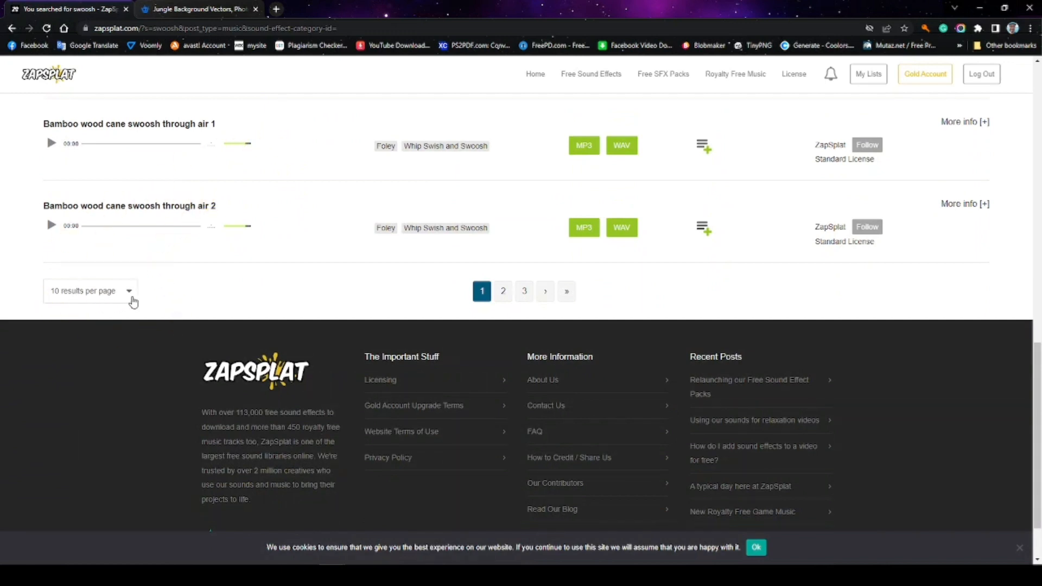
pyautogui.scroll(15, 170, 291)
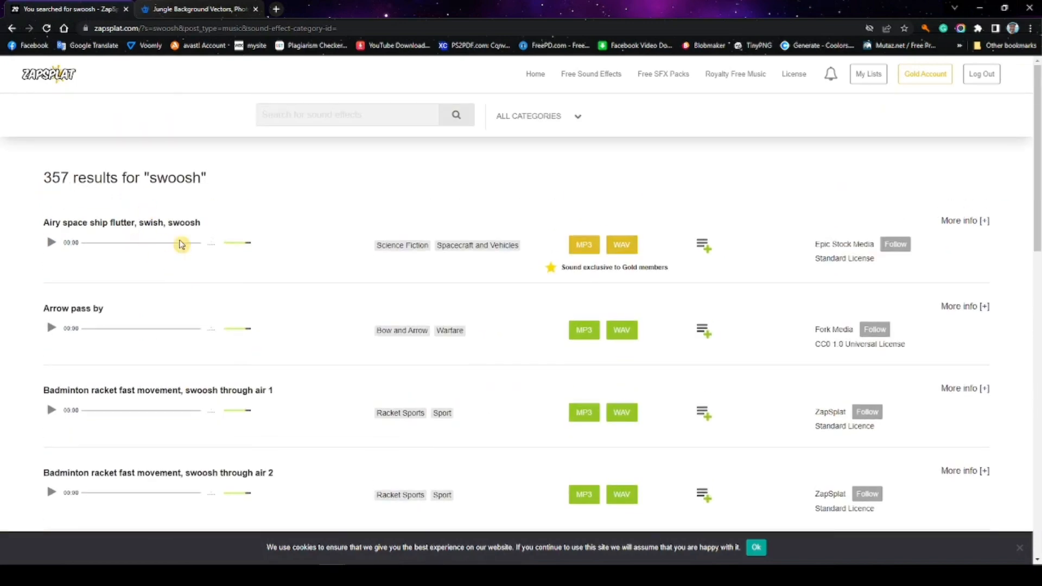
pyautogui.scroll(-8, 181, 260)
pyautogui.scroll(-4, 190, 250)
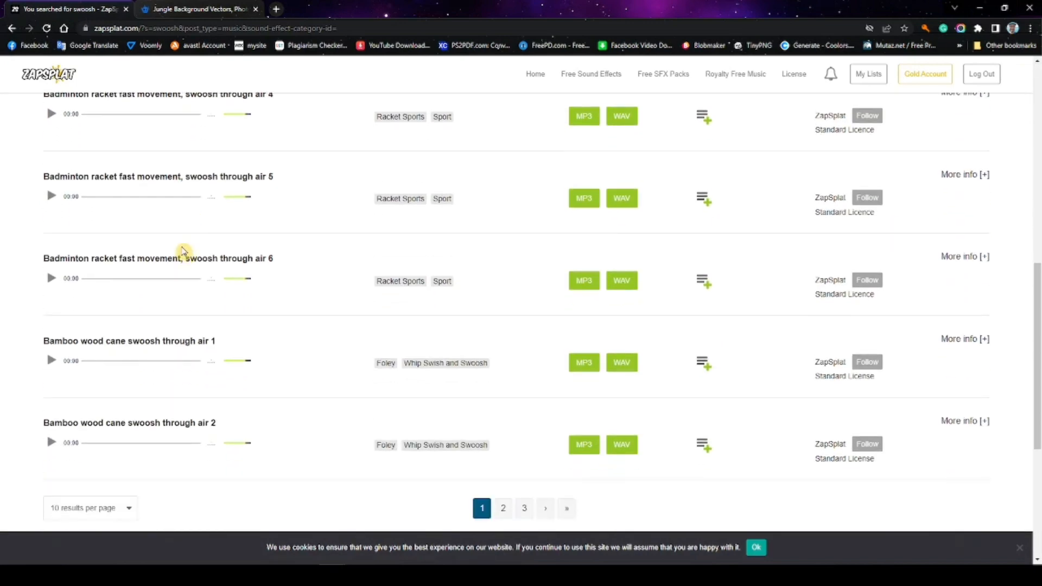
pyautogui.scroll(-2, 179, 288)
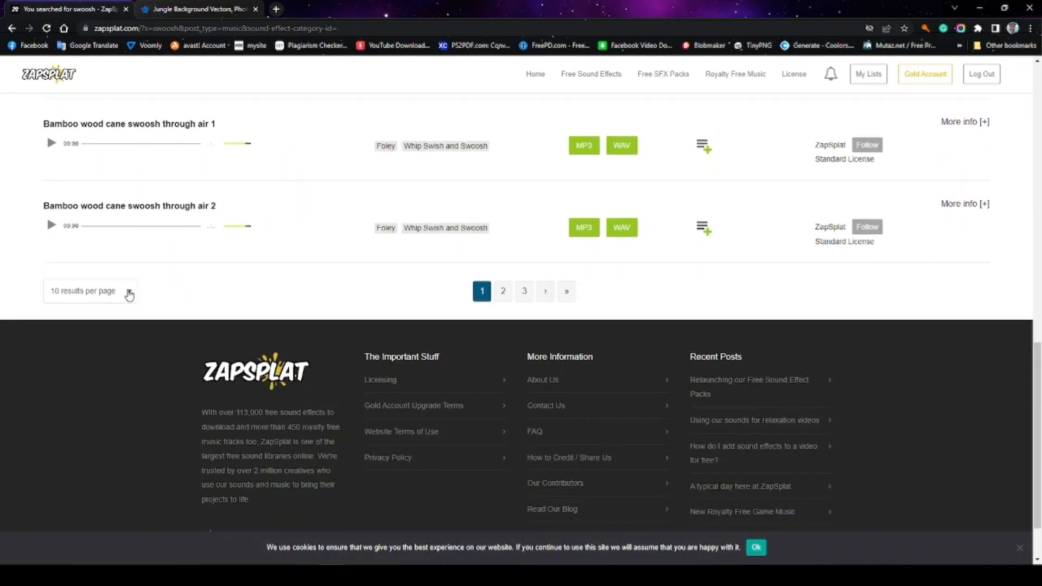
pyautogui.click(129, 293)
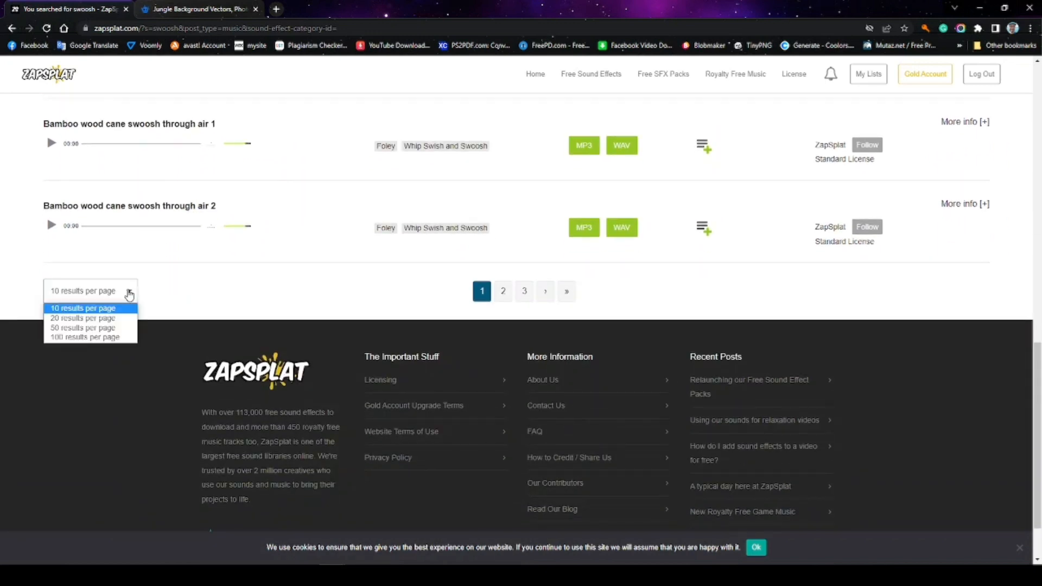
pyautogui.click(109, 338)
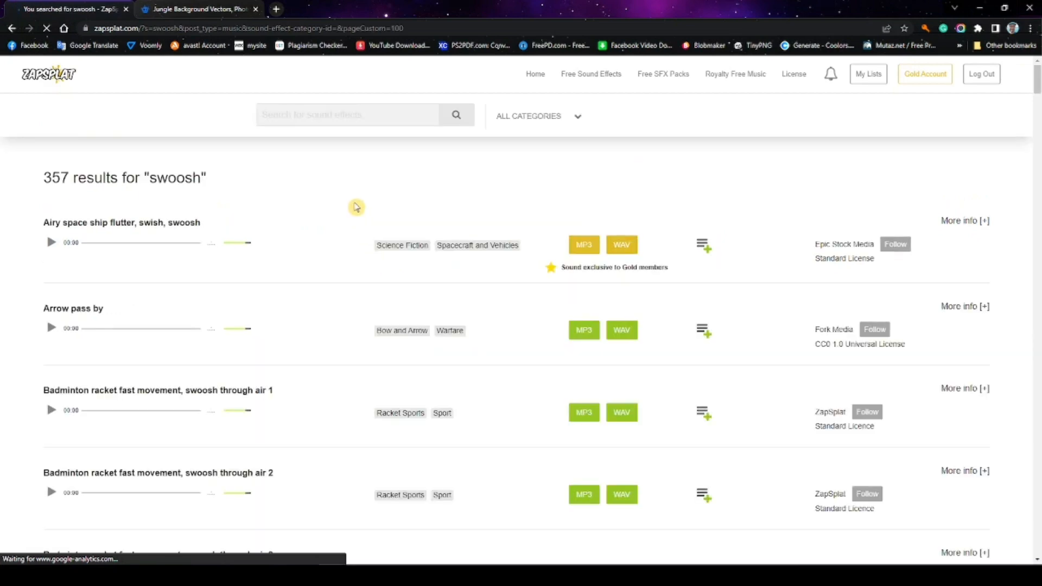
# Step: Look through the longer list of swoosh sounds, down to the "Cartoon, fast exit whoosh" effects, and return to its beginning
pyautogui.scroll(-5, 319, 234)
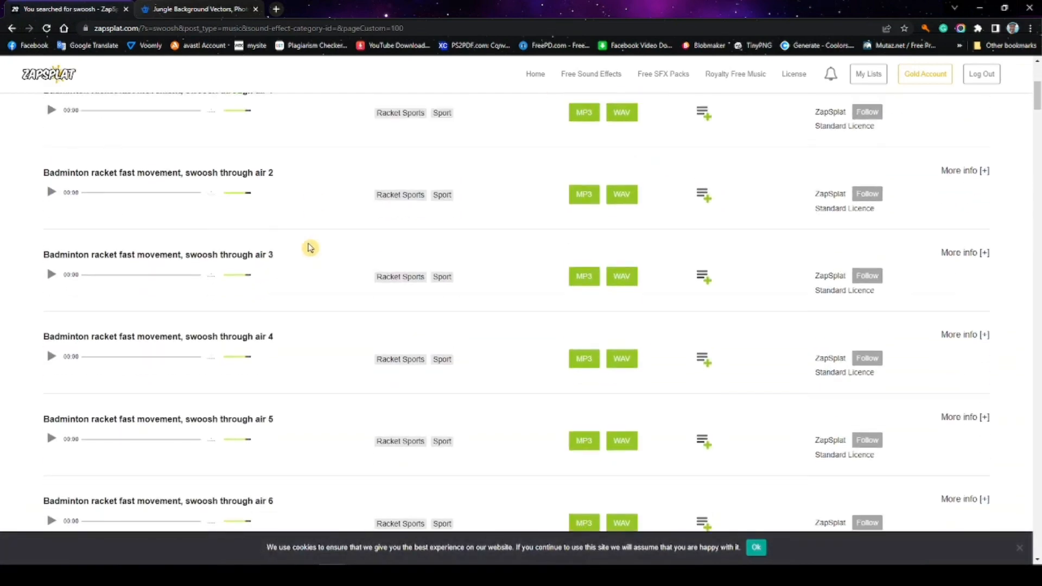
pyautogui.scroll(-15, 310, 241)
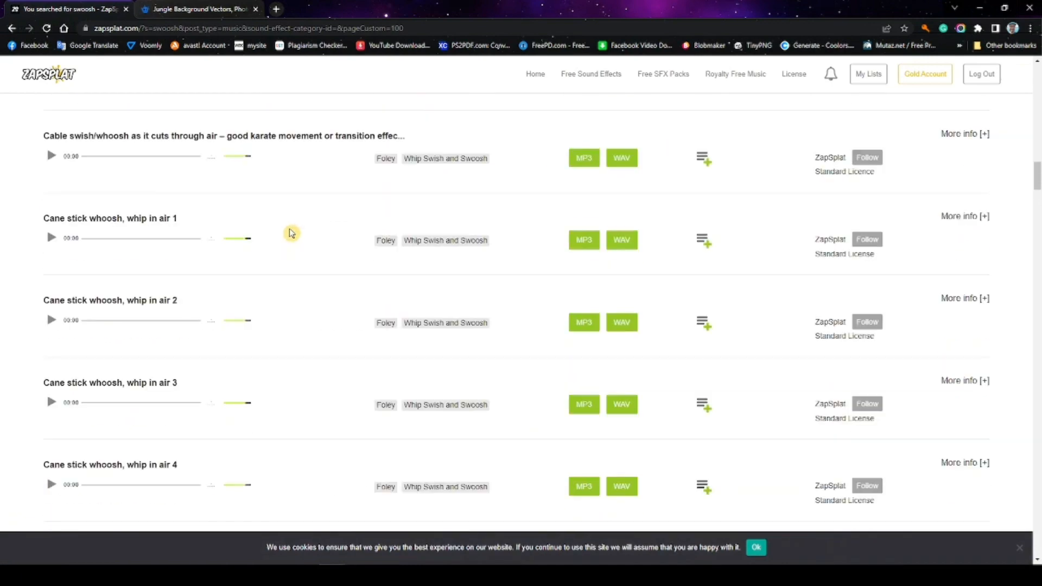
pyautogui.scroll(-12, 291, 237)
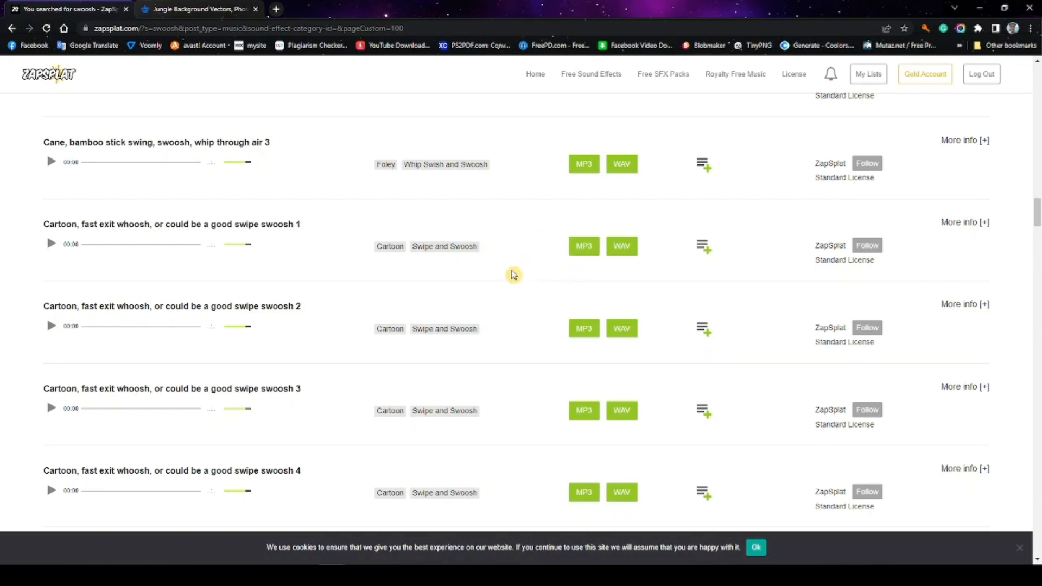
pyautogui.scroll(15, 518, 268)
pyautogui.scroll(12, 506, 278)
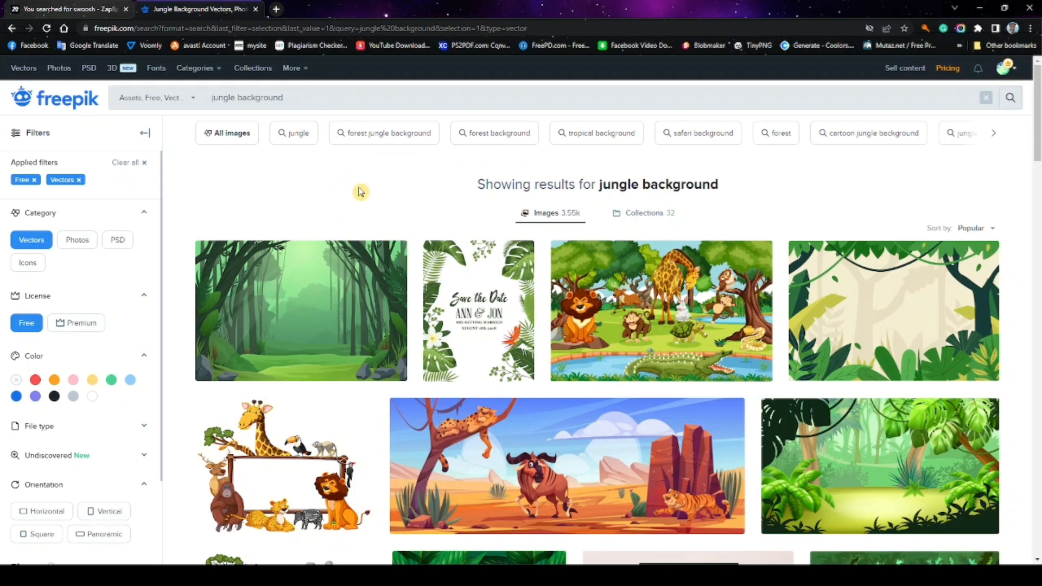
# Step: Look over the Freepik "jungle background" results and open the "Game landscape with tropical plants" vector
pyautogui.scroll(-2, 360, 191)
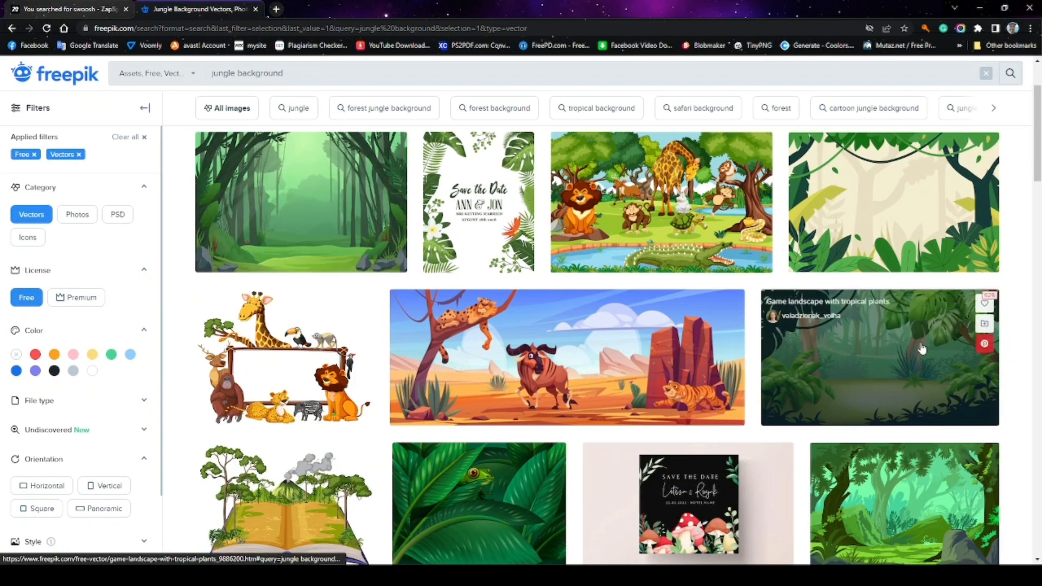
pyautogui.click(885, 347)
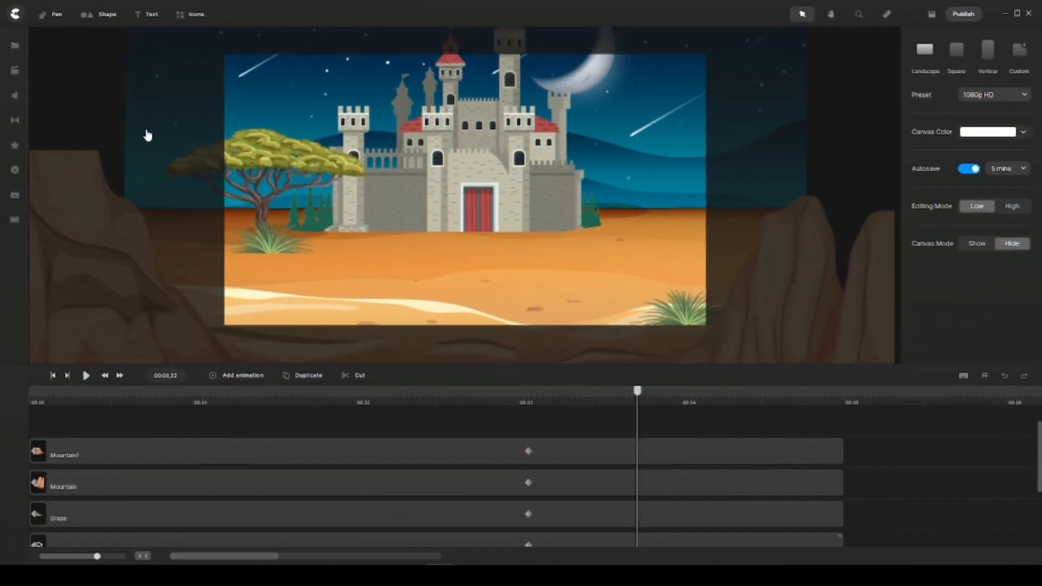
# Step: Switch back to the video editor and browse the imported images and audio files in the project media
pyautogui.click(16, 48)
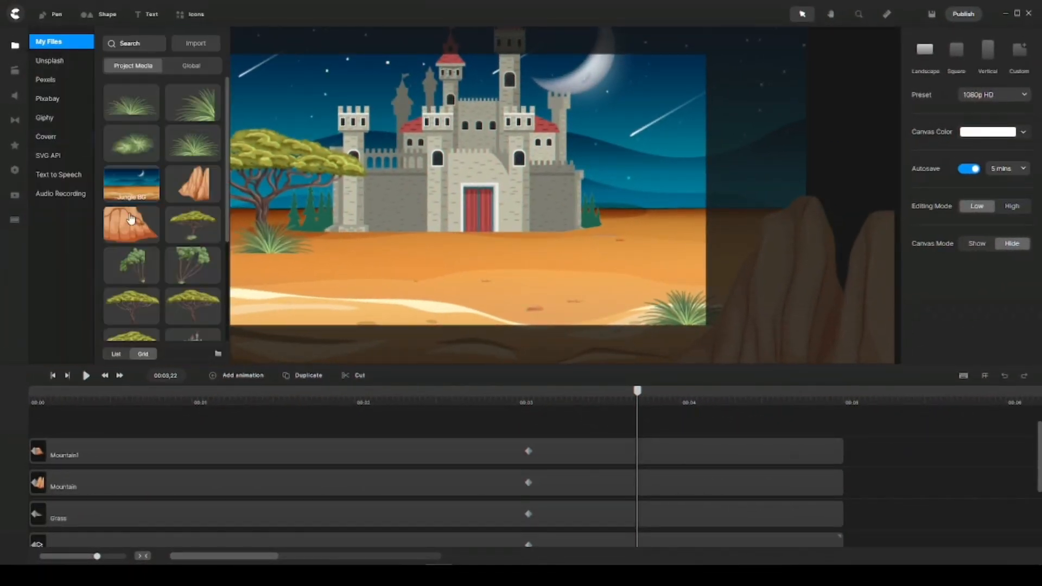
pyautogui.scroll(-5, 155, 179)
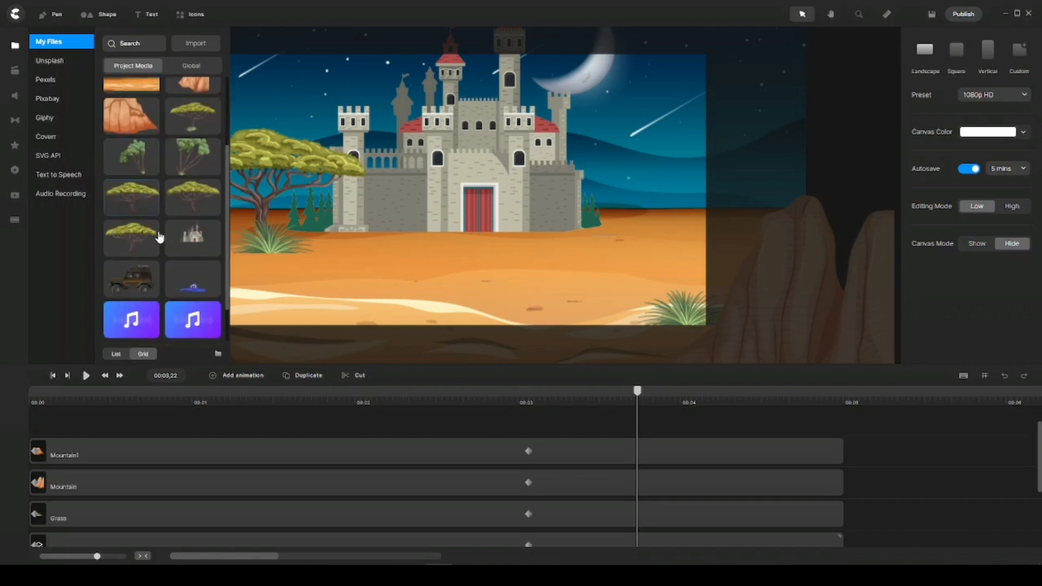
pyautogui.scroll(5, 157, 174)
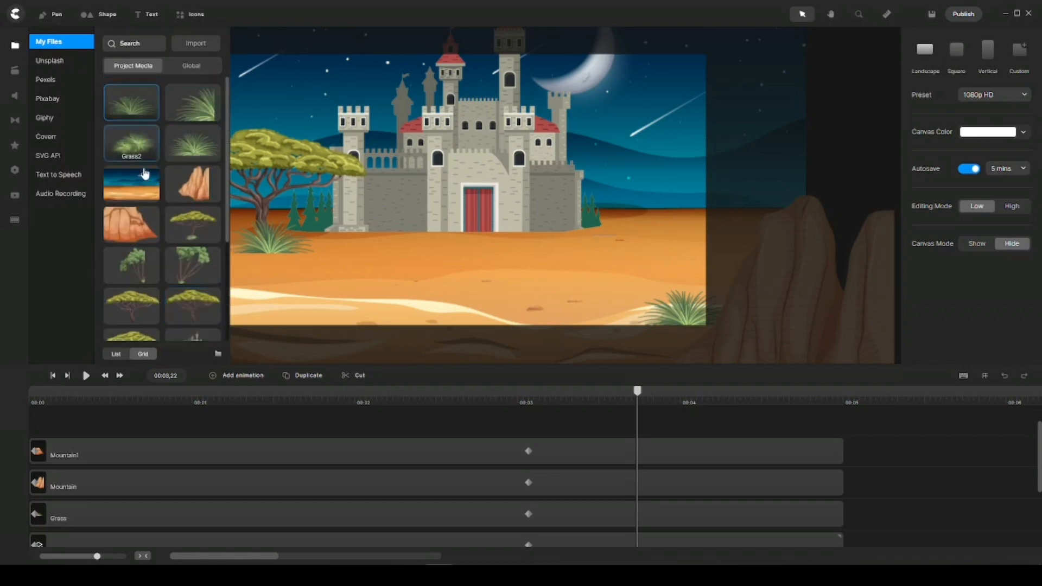